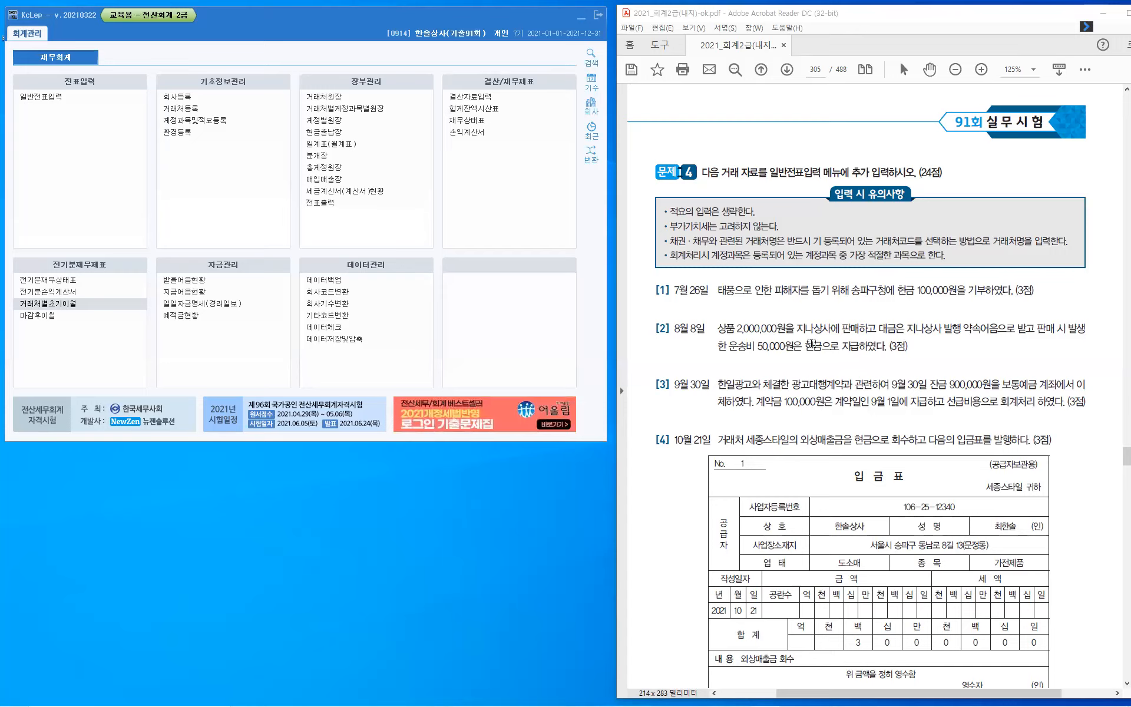
- Open 일반전표입력 and set the voucher date to July 26, 2021
{"action": "left_click", "coordinate": [63, 100]}
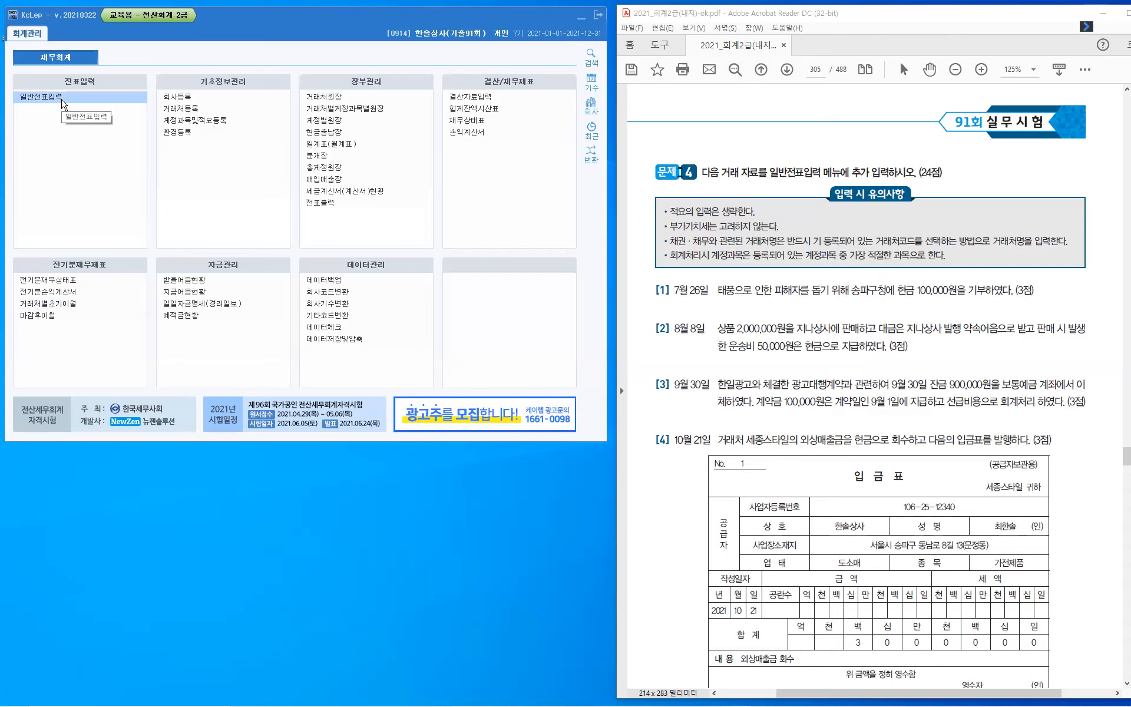
{"action": "type", "text": "7"}
{"action": "key", "text": "Return"}
{"action": "type", "text": "2"}
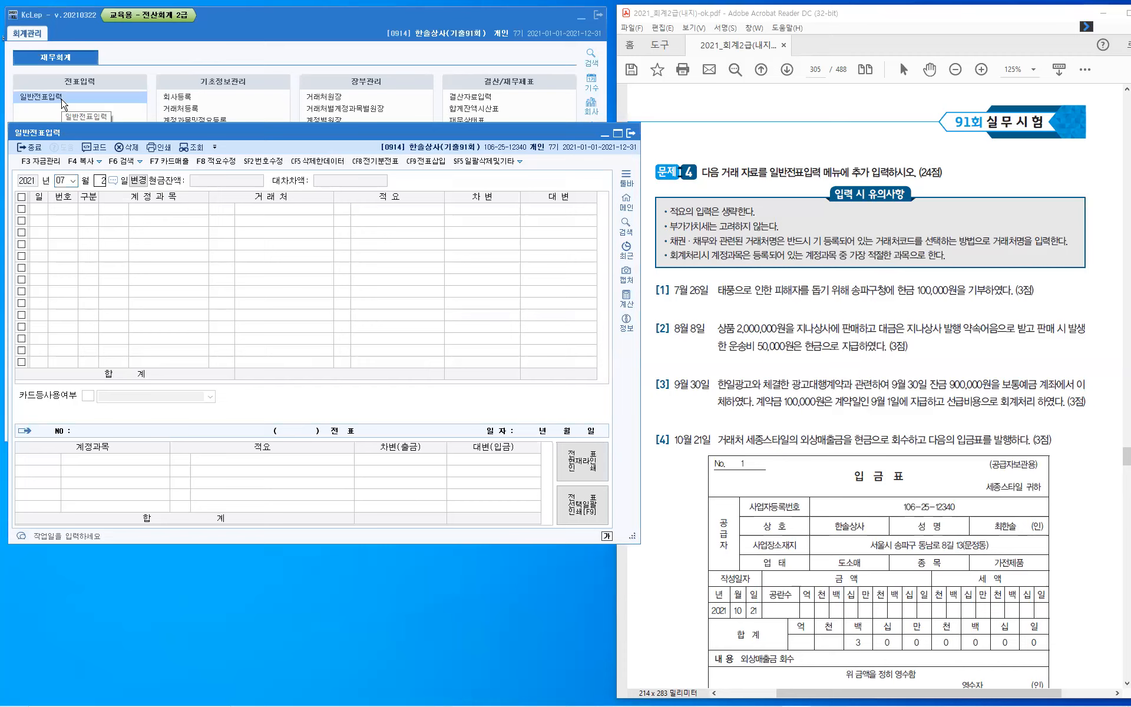
{"action": "type", "text": "6"}
{"action": "key", "text": "Return"}
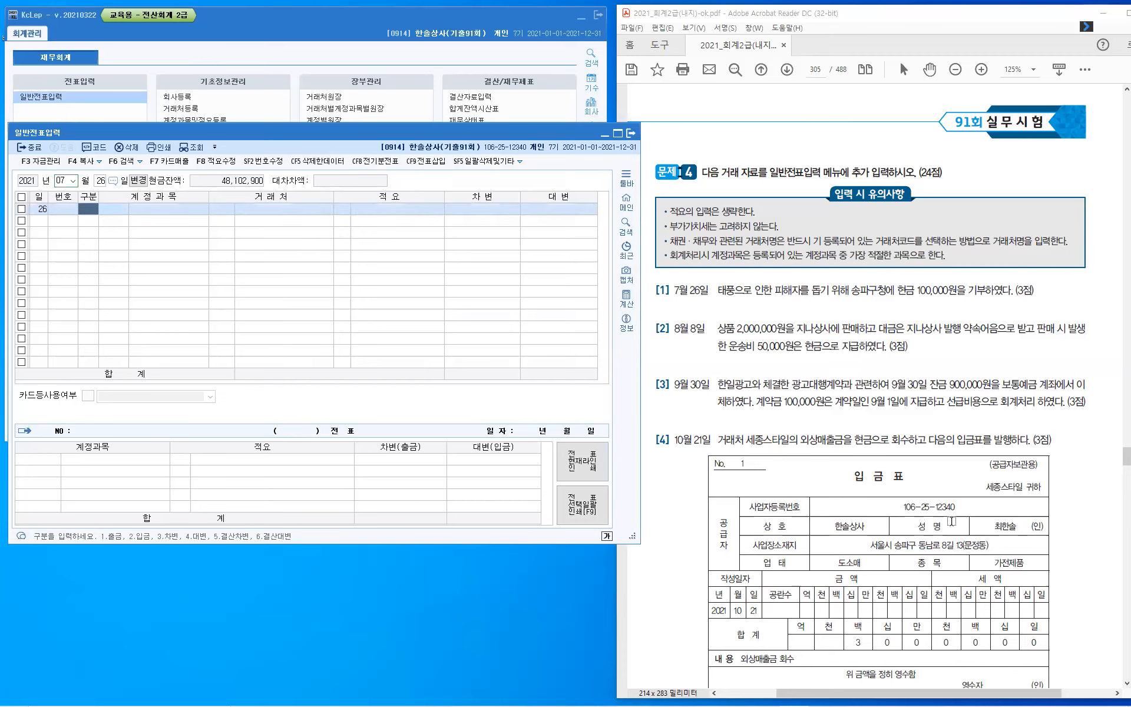
- Highlight "기부하였다." in question [1] of the exam PDF
{"action": "left_click", "coordinate": [730, 364]}
{"action": "scroll", "coordinate": [730, 364], "scroll_direction": "down", "scroll_amount": 3}
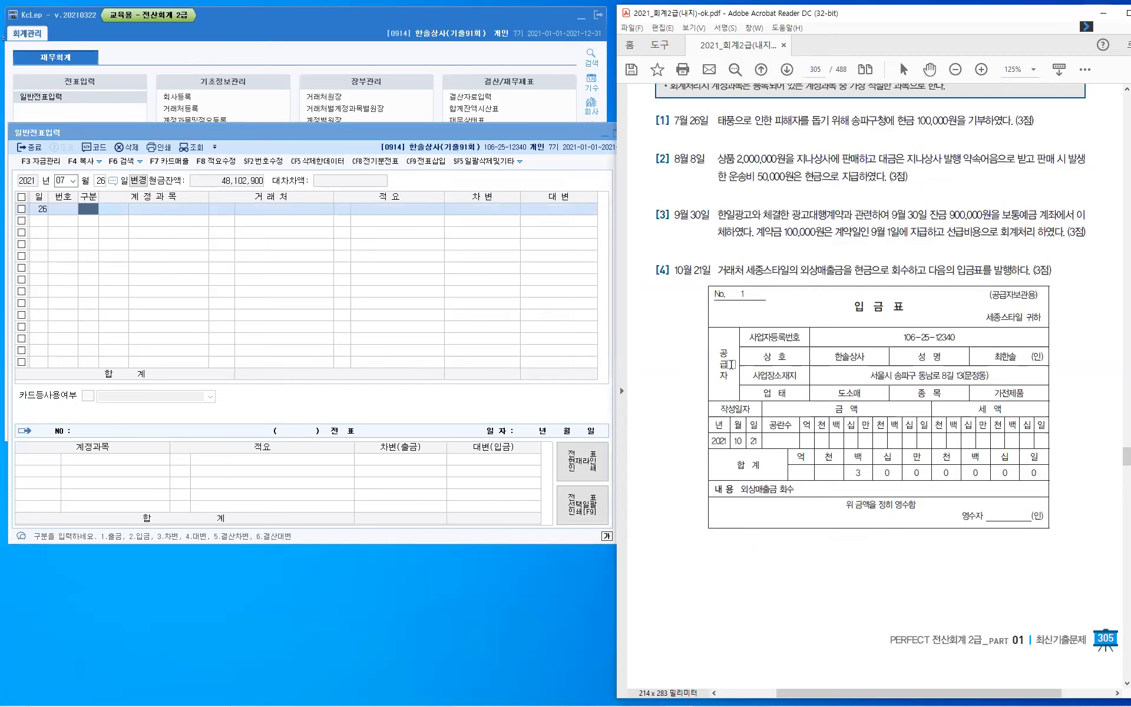
{"action": "scroll", "coordinate": [723, 380], "scroll_direction": "down", "scroll_amount": 1}
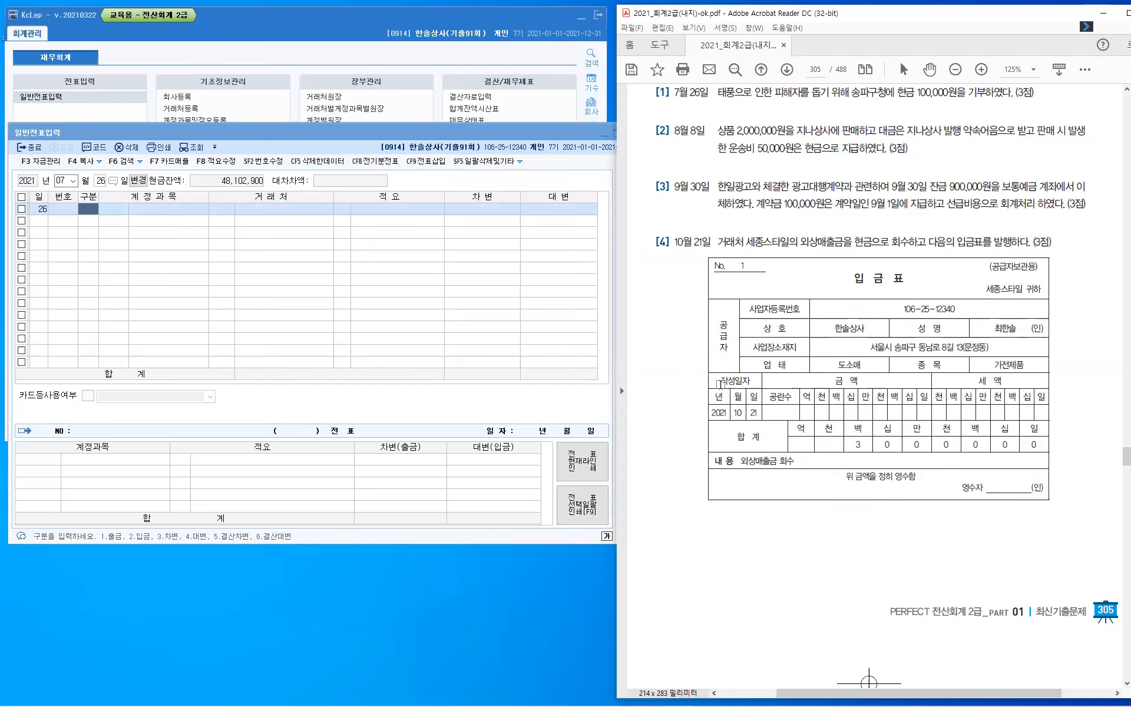
{"action": "scroll", "coordinate": [720, 384], "scroll_direction": "up", "scroll_amount": 1}
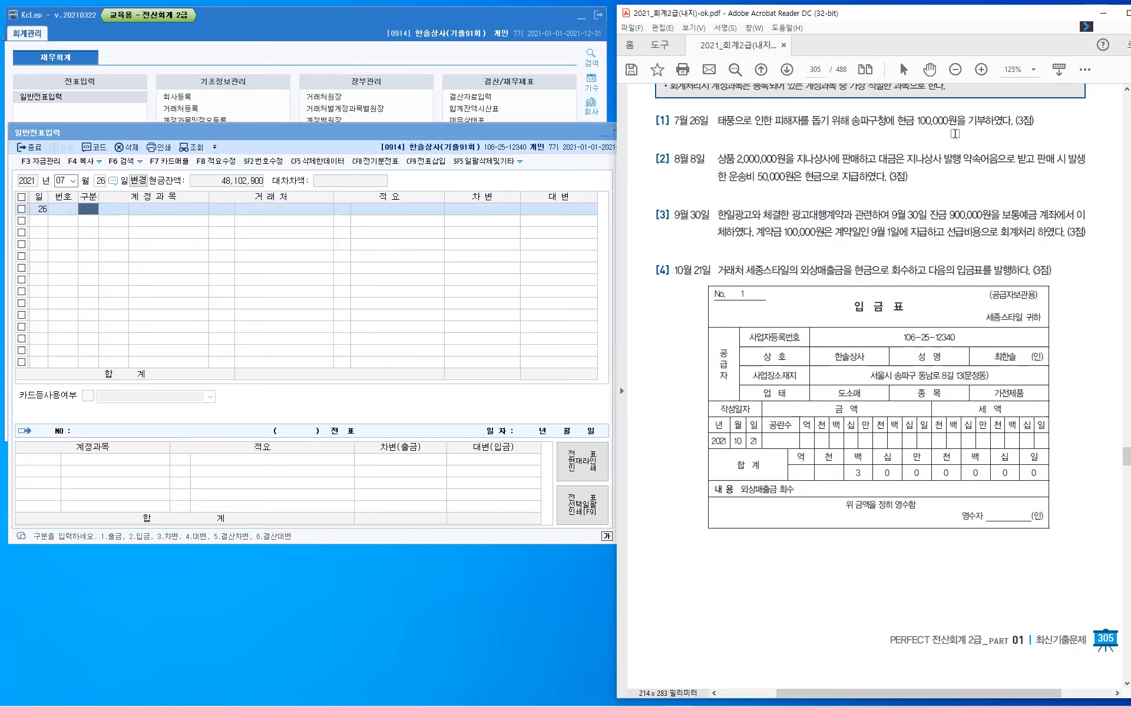
{"action": "left_click_drag", "start_coordinate": [971, 122], "coordinate": [1014, 122]}
{"action": "key", "text": "u"}
- Record a 출금 voucher on July 26 to account 0953 기부금 for 100,000, without a trading partner or description
{"action": "left_click", "coordinate": [84, 212]}
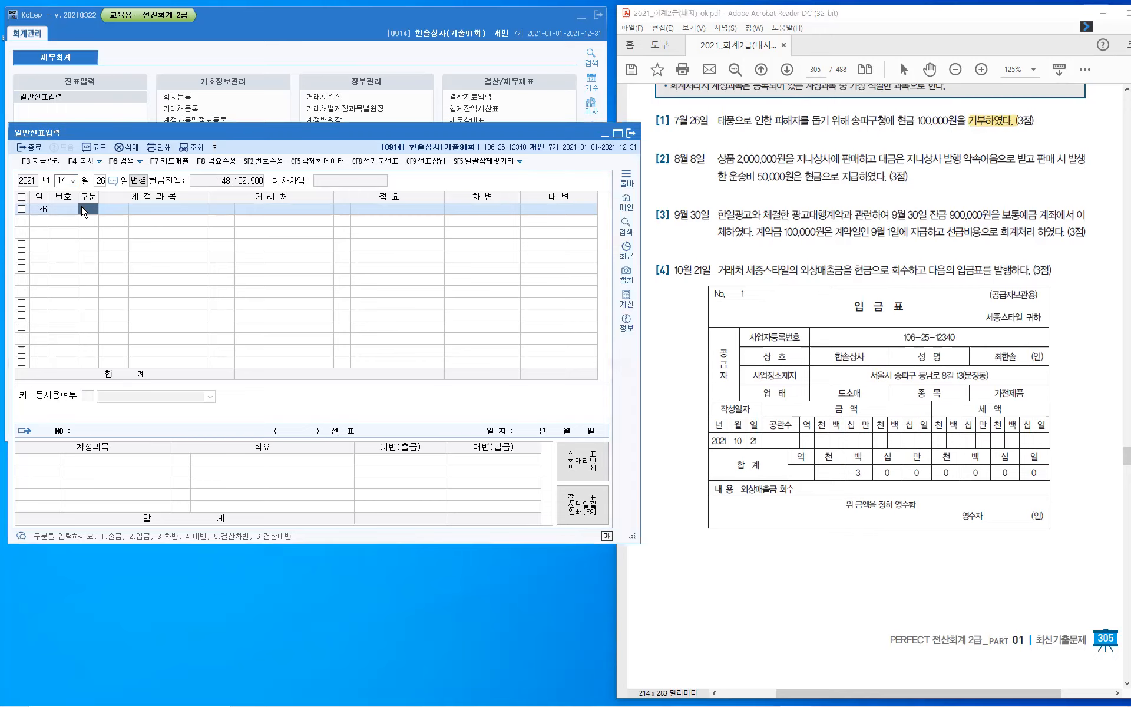
{"action": "type", "text": "1"}
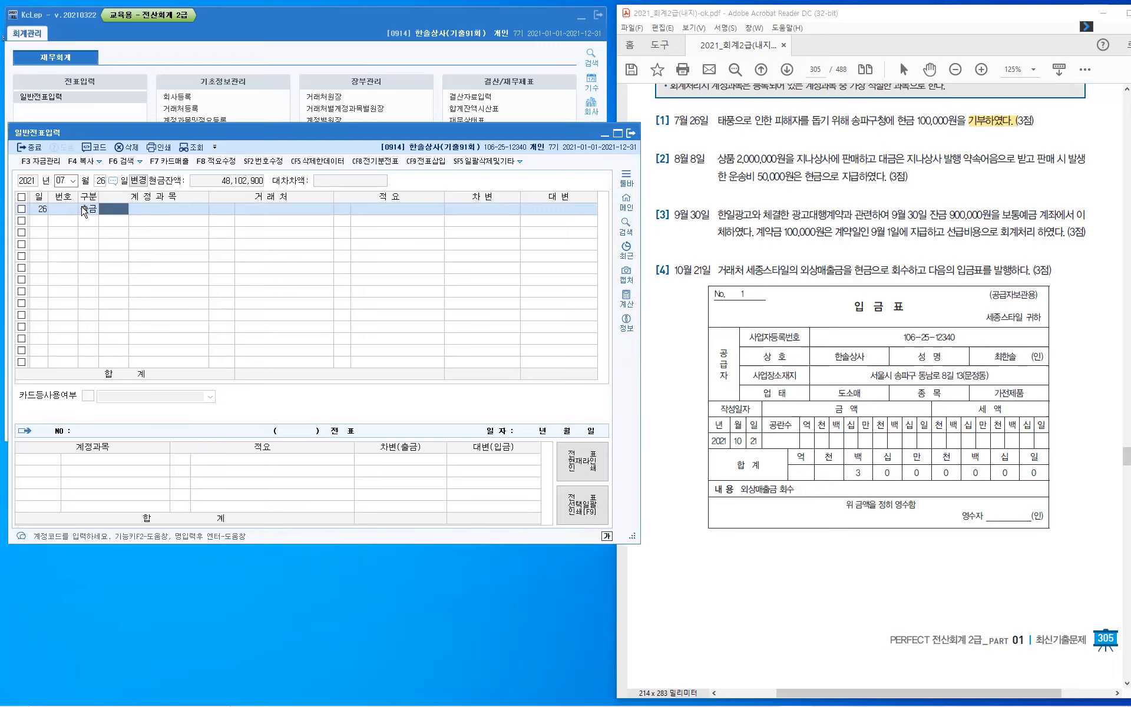
{"action": "type", "text": "기부"}
{"action": "key", "text": "Return"}
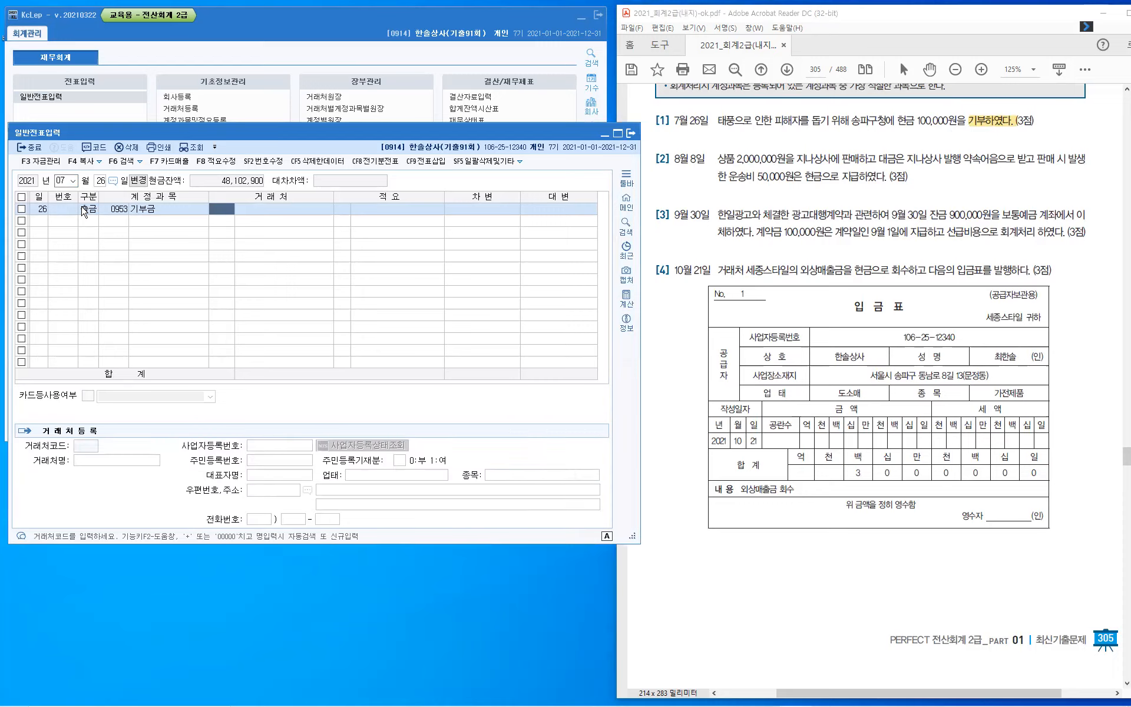
{"action": "key", "text": "Return"}
{"action": "key", "text": "Return"}
{"action": "key", "text": "Return"}
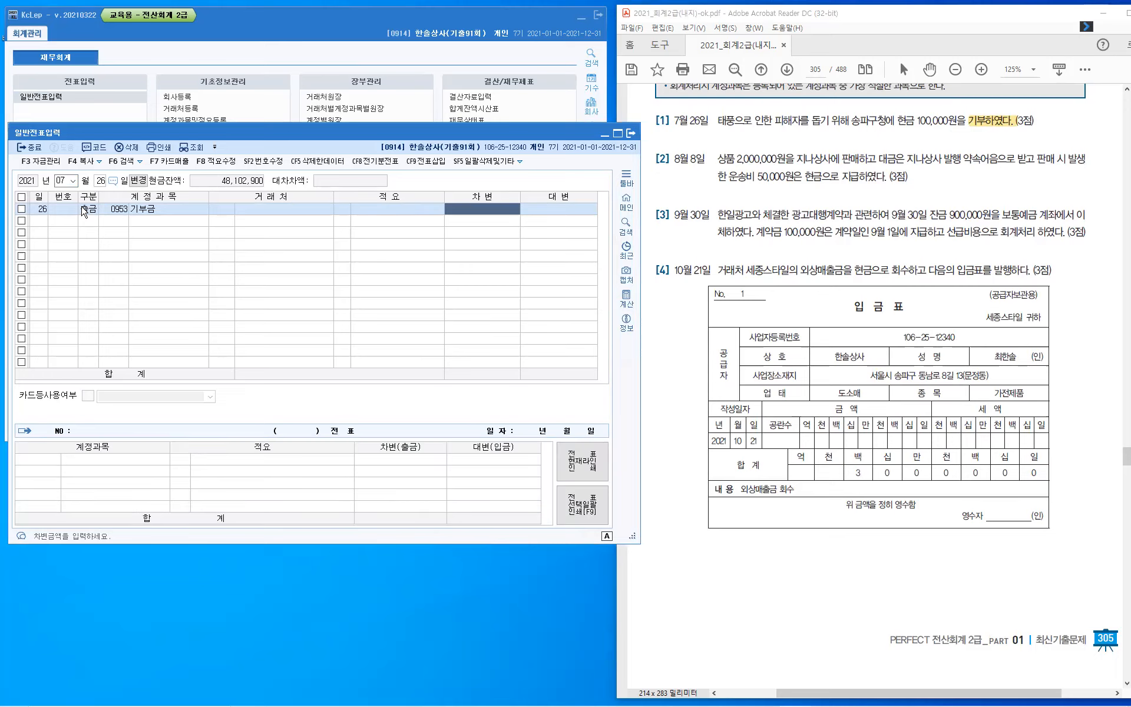
{"action": "type", "text": "100,000"}
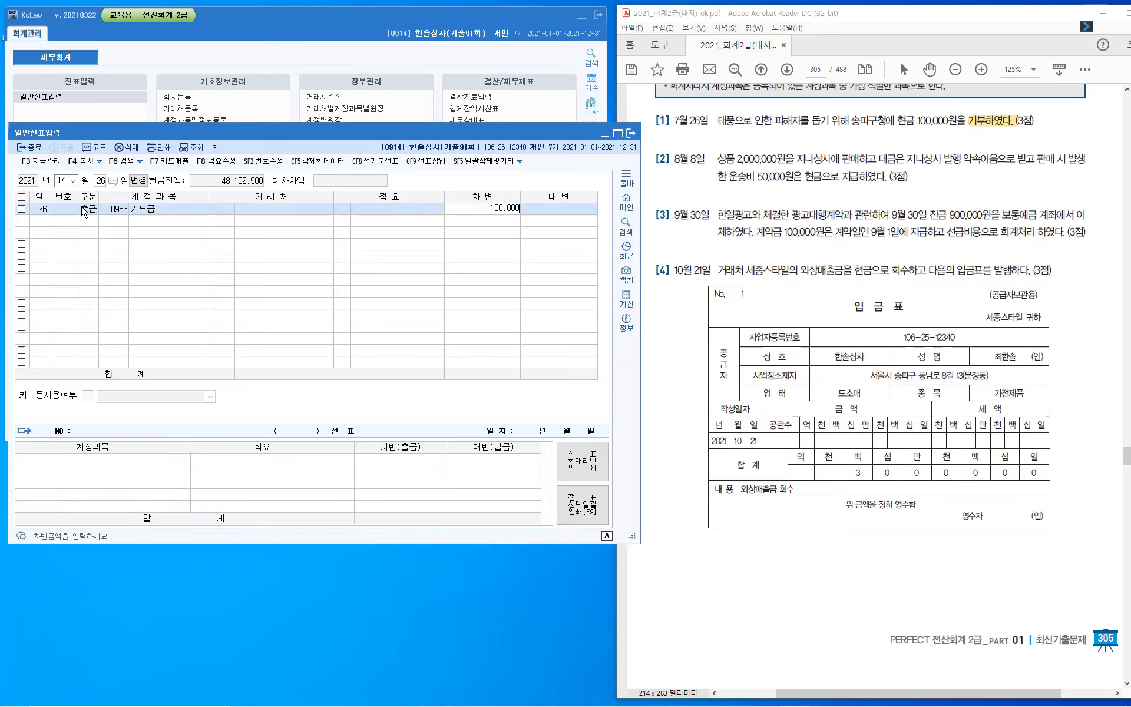
{"action": "key", "text": "Return"}
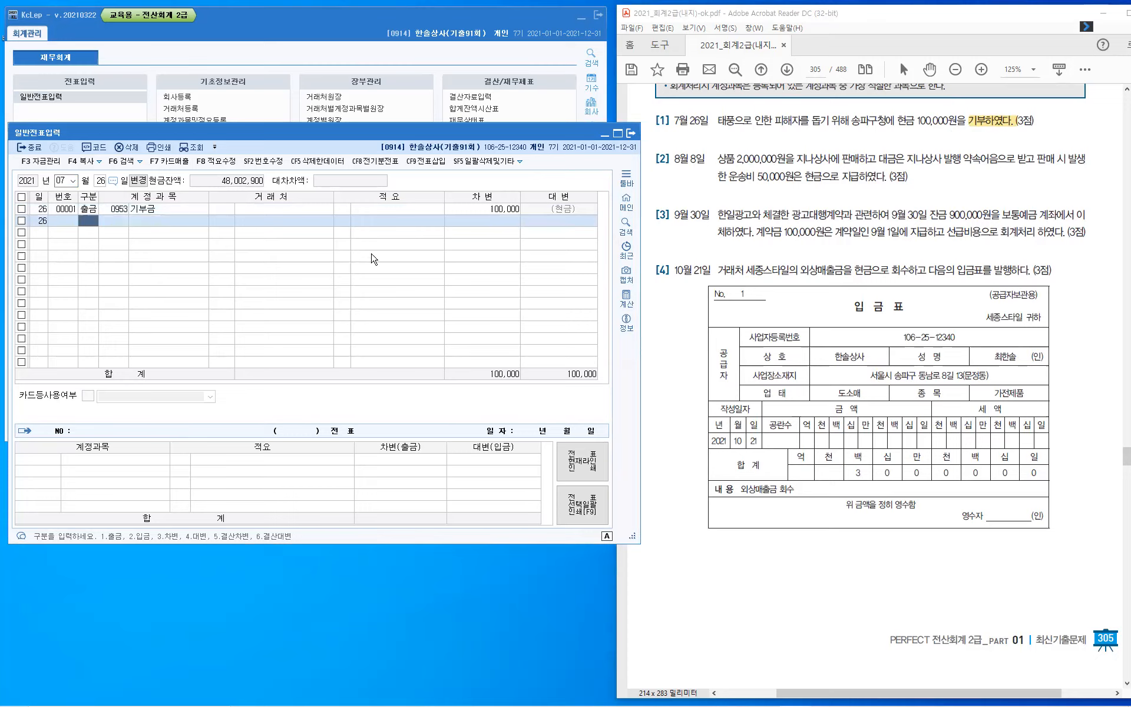
- Change the voucher date to August 8
{"action": "key", "text": "Escape"}
{"action": "type", "text": "8"}
{"action": "key", "text": "Return"}
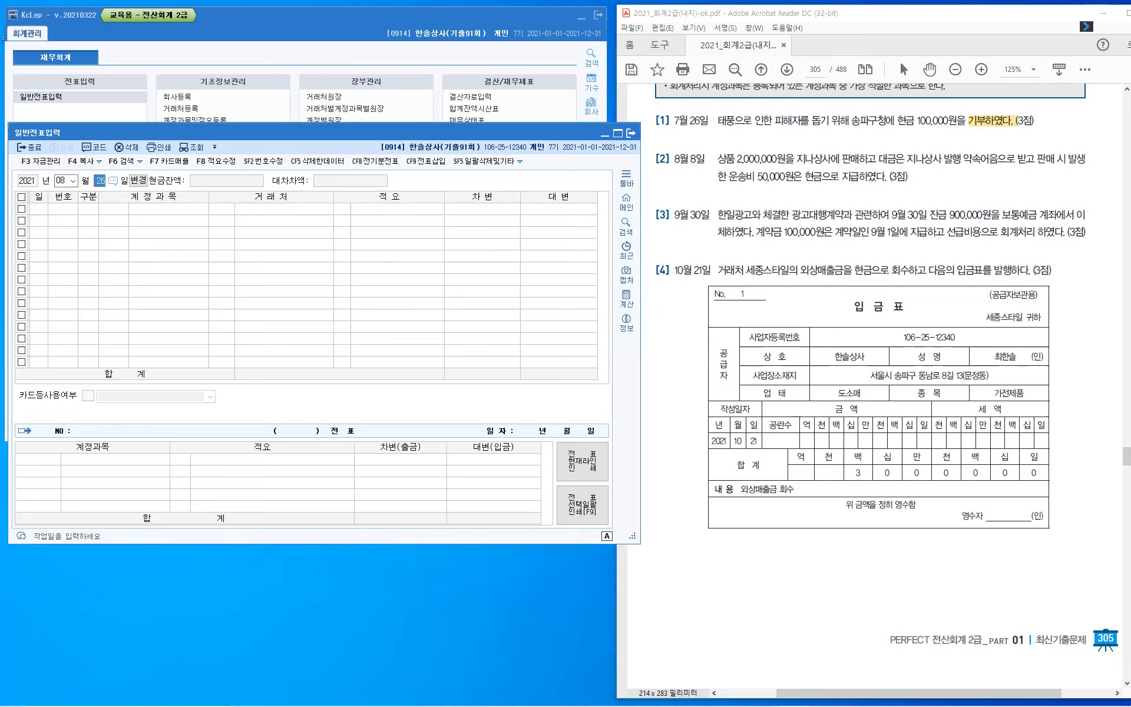
{"action": "type", "text": "8"}
{"action": "key", "text": "Return"}
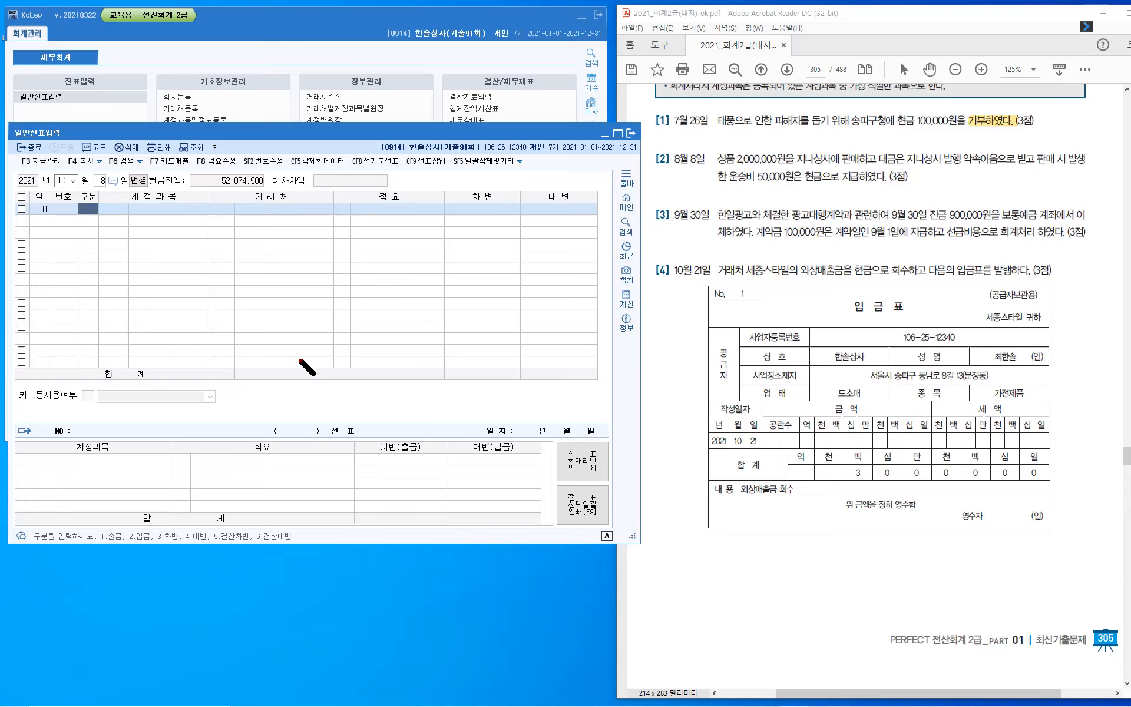
- Handwrite the note "운반비 – 매입" over the totals row of the voucher entry window
{"action": "mouse_move", "coordinate": [311, 371]}
{"action": "left_mouse_down"}
{"action": "mouse_move", "coordinate": [341, 386]}
{"action": "mouse_move", "coordinate": [364, 369]}
{"action": "mouse_move", "coordinate": [381, 376]}
{"action": "left_mouse_up"}
{"action": "mouse_move", "coordinate": [385, 377]}
{"action": "left_mouse_down"}
{"action": "mouse_move", "coordinate": [393, 368]}
{"action": "mouse_move", "coordinate": [393, 381]}
{"action": "left_mouse_up"}
{"action": "left_click_drag", "start_coordinate": [400, 363], "coordinate": [399, 371]}
{"action": "left_click_drag", "start_coordinate": [406, 359], "coordinate": [407, 374]}
{"action": "left_click_drag", "start_coordinate": [399, 375], "coordinate": [406, 384]}
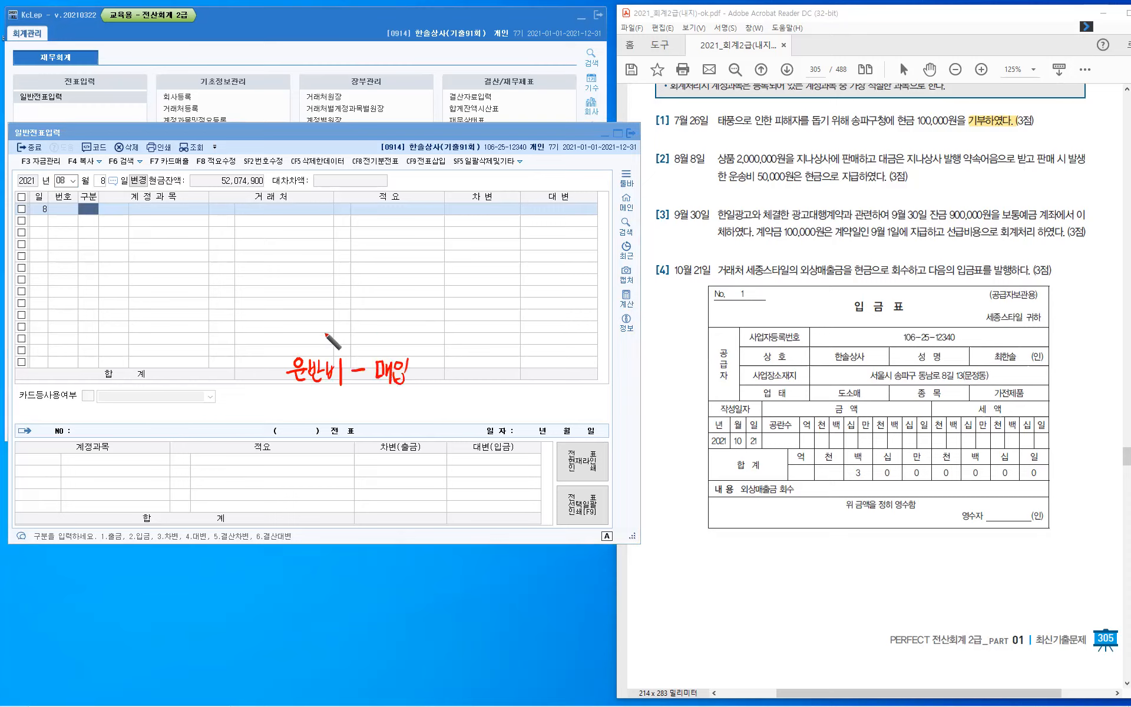
- Handwrite "상품(재고자산)" above the 운반비 note
{"action": "left_click_drag", "start_coordinate": [308, 313], "coordinate": [302, 328]}
{"action": "left_click_drag", "start_coordinate": [306, 321], "coordinate": [312, 328]}
{"action": "left_click_drag", "start_coordinate": [317, 312], "coordinate": [316, 330]}
{"action": "mouse_move", "coordinate": [316, 321]}
{"action": "left_mouse_down"}
{"action": "mouse_move", "coordinate": [310, 331]}
{"action": "mouse_move", "coordinate": [328, 322]}
{"action": "left_mouse_up"}
{"action": "left_click_drag", "start_coordinate": [317, 326], "coordinate": [332, 326]}
{"action": "mouse_move", "coordinate": [320, 329]}
{"action": "left_mouse_down"}
{"action": "mouse_move", "coordinate": [340, 334]}
{"action": "mouse_move", "coordinate": [344, 318]}
{"action": "mouse_move", "coordinate": [353, 330]}
{"action": "left_mouse_up"}
{"action": "left_click_drag", "start_coordinate": [358, 318], "coordinate": [358, 333]}
{"action": "left_click_drag", "start_coordinate": [360, 321], "coordinate": [368, 328]}
{"action": "left_click_drag", "start_coordinate": [360, 332], "coordinate": [370, 331]}
{"action": "left_click_drag", "start_coordinate": [371, 321], "coordinate": [383, 330]}
{"action": "left_click_drag", "start_coordinate": [392, 316], "coordinate": [387, 326]}
{"action": "left_click_drag", "start_coordinate": [401, 312], "coordinate": [400, 327]}
{"action": "mouse_move", "coordinate": [393, 326]}
{"action": "left_mouse_down"}
{"action": "mouse_move", "coordinate": [407, 331]}
{"action": "mouse_move", "coordinate": [401, 340]}
{"action": "left_mouse_up"}
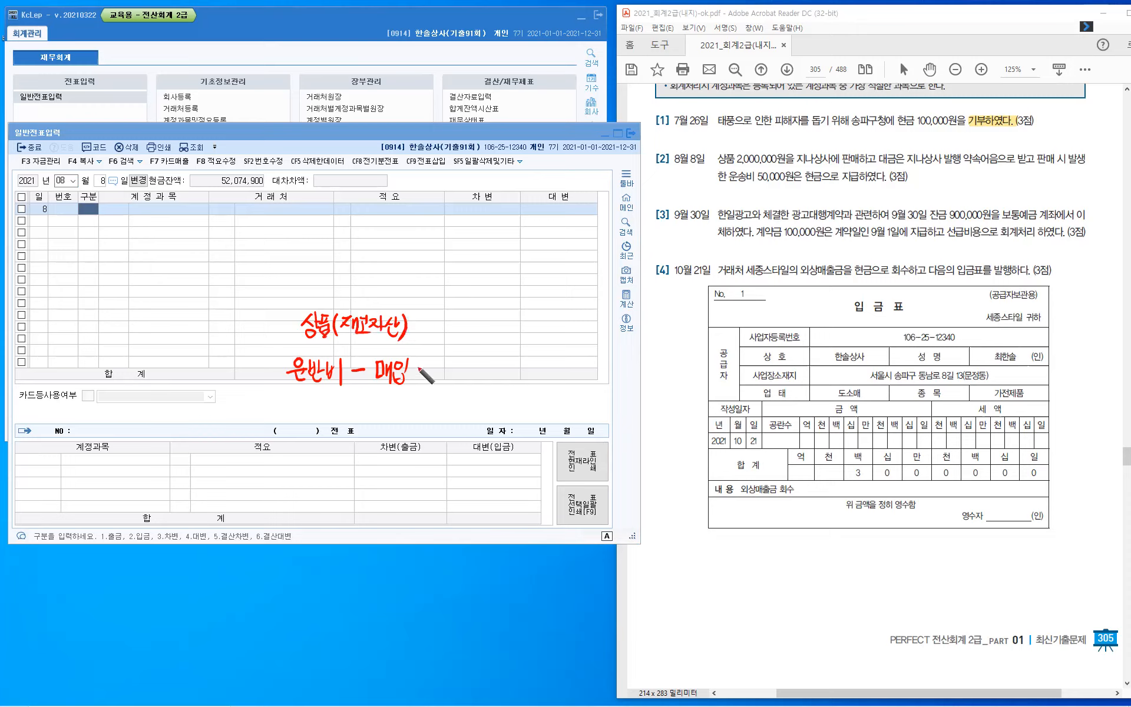
- Extend the 매입 note by hand with "⇒ 취득원가 가산 : 상품"
{"action": "left_click_drag", "start_coordinate": [414, 372], "coordinate": [425, 377]}
{"action": "mouse_move", "coordinate": [421, 368]}
{"action": "left_mouse_down"}
{"action": "mouse_move", "coordinate": [420, 383]}
{"action": "mouse_move", "coordinate": [468, 385]}
{"action": "mouse_move", "coordinate": [473, 361]}
{"action": "left_mouse_up"}
{"action": "left_click_drag", "start_coordinate": [467, 374], "coordinate": [522, 386]}
{"action": "mouse_move", "coordinate": [530, 367]}
{"action": "left_mouse_down"}
{"action": "mouse_move", "coordinate": [523, 387]}
{"action": "mouse_move", "coordinate": [534, 383]}
{"action": "left_mouse_up"}
{"action": "left_click_drag", "start_coordinate": [537, 365], "coordinate": [538, 382]}
{"action": "left_click_drag", "start_coordinate": [531, 382], "coordinate": [562, 382]}
{"action": "left_click", "coordinate": [552, 376]}
{"action": "left_click", "coordinate": [552, 386]}
{"action": "left_click_drag", "start_coordinate": [568, 375], "coordinate": [572, 383]}
{"action": "mouse_move", "coordinate": [583, 365]}
{"action": "left_mouse_down"}
{"action": "mouse_move", "coordinate": [592, 362]}
{"action": "mouse_move", "coordinate": [585, 373]}
{"action": "left_mouse_up"}
{"action": "left_click_drag", "start_coordinate": [590, 364], "coordinate": [590, 372]}
{"action": "left_click_drag", "start_coordinate": [581, 374], "coordinate": [596, 376]}
{"action": "left_click_drag", "start_coordinate": [589, 378], "coordinate": [591, 393]}
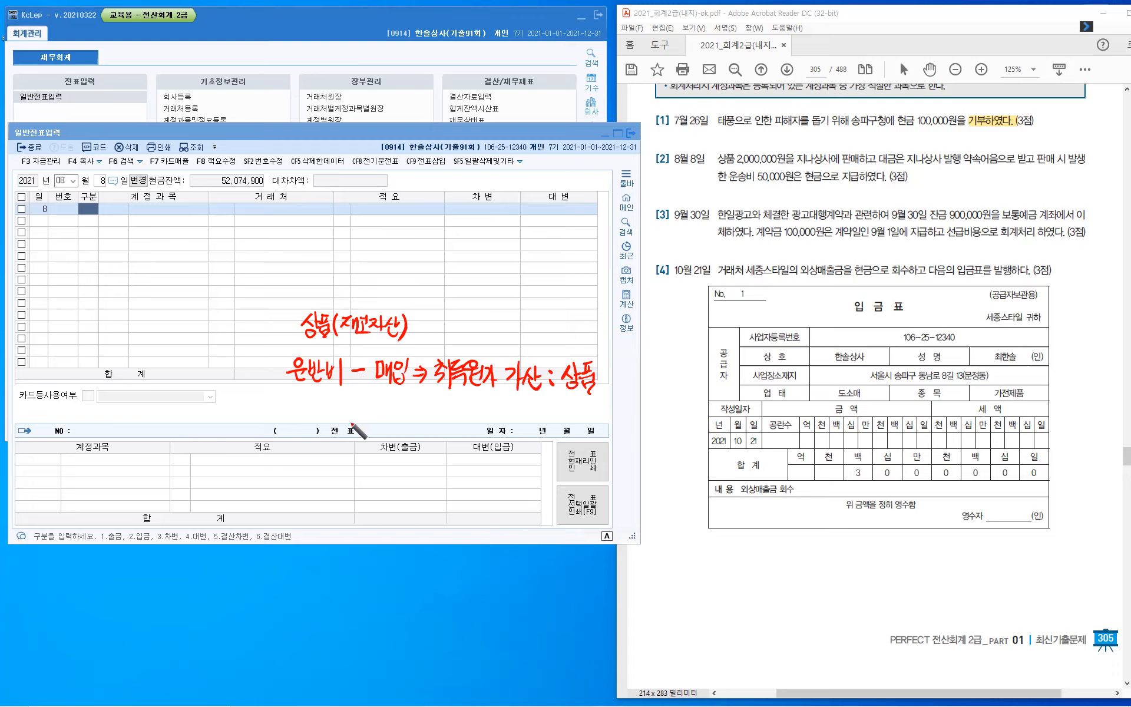
- Draw a second branch from 운반비 and handwrite "매출 ⇒" on it
{"action": "mouse_move", "coordinate": [364, 370]}
{"action": "left_mouse_down"}
{"action": "mouse_move", "coordinate": [362, 421]}
{"action": "mouse_move", "coordinate": [384, 422]}
{"action": "left_mouse_up"}
{"action": "mouse_move", "coordinate": [389, 408]}
{"action": "left_mouse_down"}
{"action": "mouse_move", "coordinate": [394, 429]}
{"action": "mouse_move", "coordinate": [406, 414]}
{"action": "left_mouse_up"}
{"action": "mouse_move", "coordinate": [392, 413]}
{"action": "left_mouse_down"}
{"action": "mouse_move", "coordinate": [394, 436]}
{"action": "mouse_move", "coordinate": [423, 415]}
{"action": "left_mouse_up"}
{"action": "left_click_drag", "start_coordinate": [413, 420], "coordinate": [424, 420]}
{"action": "left_click_drag", "start_coordinate": [420, 411], "coordinate": [418, 426]}
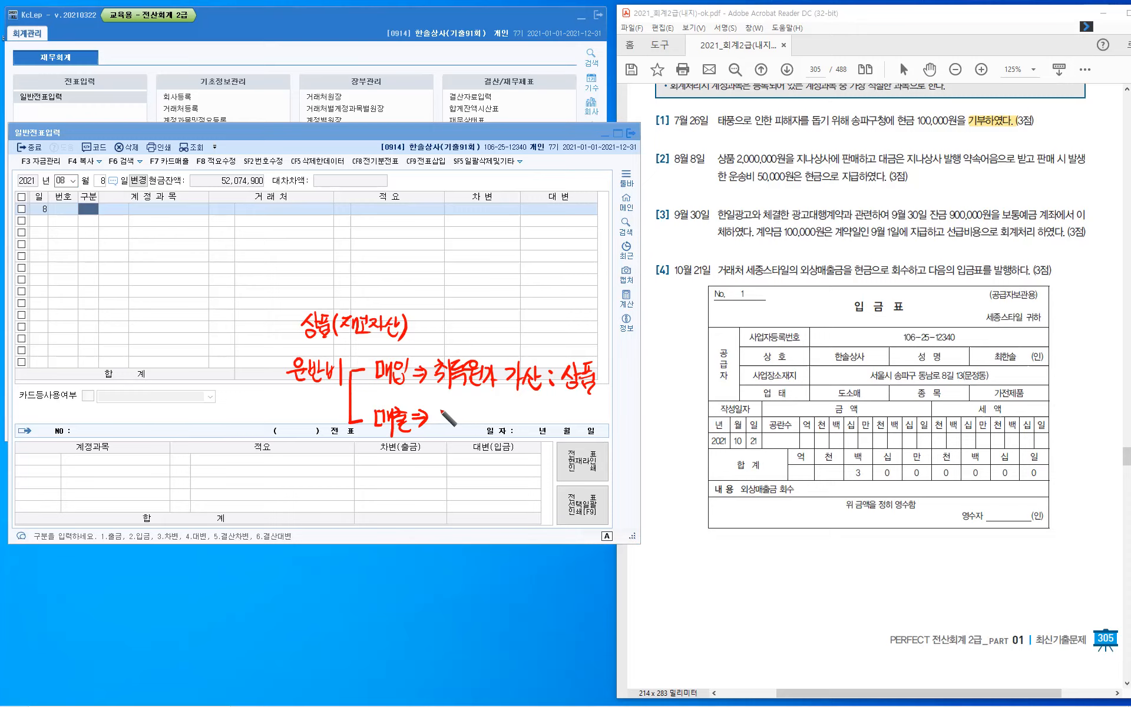
- Handwrite "당기비용(판관비) : 운반비" after 매출 and draw a curved arrow from 재고자산 to 상품
{"action": "left_click_drag", "start_coordinate": [448, 407], "coordinate": [454, 416]}
{"action": "left_click_drag", "start_coordinate": [451, 419], "coordinate": [469, 430]}
{"action": "left_click_drag", "start_coordinate": [476, 411], "coordinate": [481, 421]}
{"action": "left_click_drag", "start_coordinate": [486, 409], "coordinate": [485, 428]}
{"action": "left_click_drag", "start_coordinate": [492, 407], "coordinate": [496, 416]}
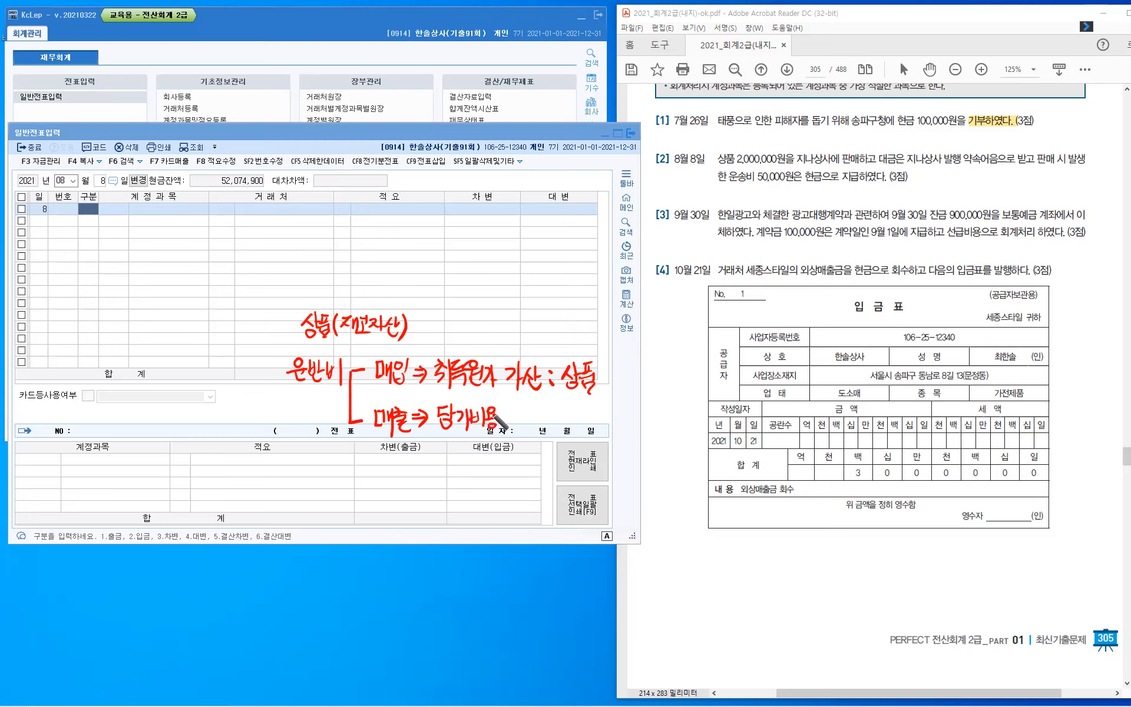
{"action": "mouse_move", "coordinate": [506, 411]}
{"action": "left_mouse_down"}
{"action": "mouse_move", "coordinate": [502, 425]}
{"action": "mouse_move", "coordinate": [519, 407]}
{"action": "mouse_move", "coordinate": [550, 434]}
{"action": "left_mouse_up"}
{"action": "mouse_move", "coordinate": [557, 411]}
{"action": "left_mouse_down"}
{"action": "mouse_move", "coordinate": [560, 433]}
{"action": "mouse_move", "coordinate": [587, 406]}
{"action": "mouse_move", "coordinate": [592, 431]}
{"action": "mouse_move", "coordinate": [617, 431]}
{"action": "left_mouse_up"}
{"action": "left_click", "coordinate": [570, 417]}
{"action": "left_click", "coordinate": [571, 422]}
{"action": "left_click_drag", "start_coordinate": [623, 403], "coordinate": [624, 426]}
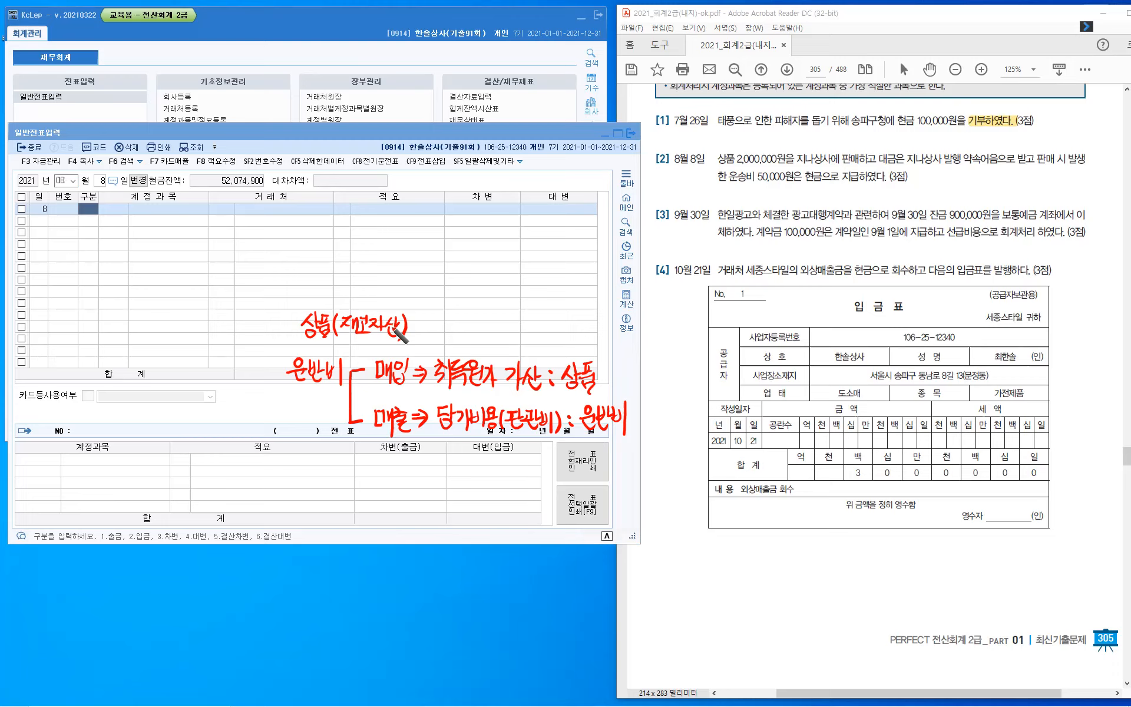
{"action": "mouse_move", "coordinate": [372, 305]}
{"action": "left_mouse_down"}
{"action": "mouse_move", "coordinate": [344, 277]}
{"action": "mouse_move", "coordinate": [326, 308]}
{"action": "mouse_move", "coordinate": [334, 302]}
{"action": "left_mouse_up"}
- Annotate question [2] with a bracket arrow to 약속어음, a slash before 판매 시, and "상거래 O" above 상품
{"action": "mouse_move", "coordinate": [922, 148]}
{"action": "left_mouse_down"}
{"action": "mouse_move", "coordinate": [921, 134]}
{"action": "mouse_move", "coordinate": [976, 134]}
{"action": "mouse_move", "coordinate": [975, 151]}
{"action": "mouse_move", "coordinate": [1031, 171]}
{"action": "left_mouse_up"}
{"action": "left_click_drag", "start_coordinate": [724, 146], "coordinate": [753, 146]}
{"action": "left_click_drag", "start_coordinate": [761, 135], "coordinate": [768, 145]}
{"action": "mouse_move", "coordinate": [772, 134]}
{"action": "left_mouse_down"}
{"action": "mouse_move", "coordinate": [772, 146]}
{"action": "mouse_move", "coordinate": [784, 140]}
{"action": "mouse_move", "coordinate": [776, 145]}
{"action": "left_mouse_up"}
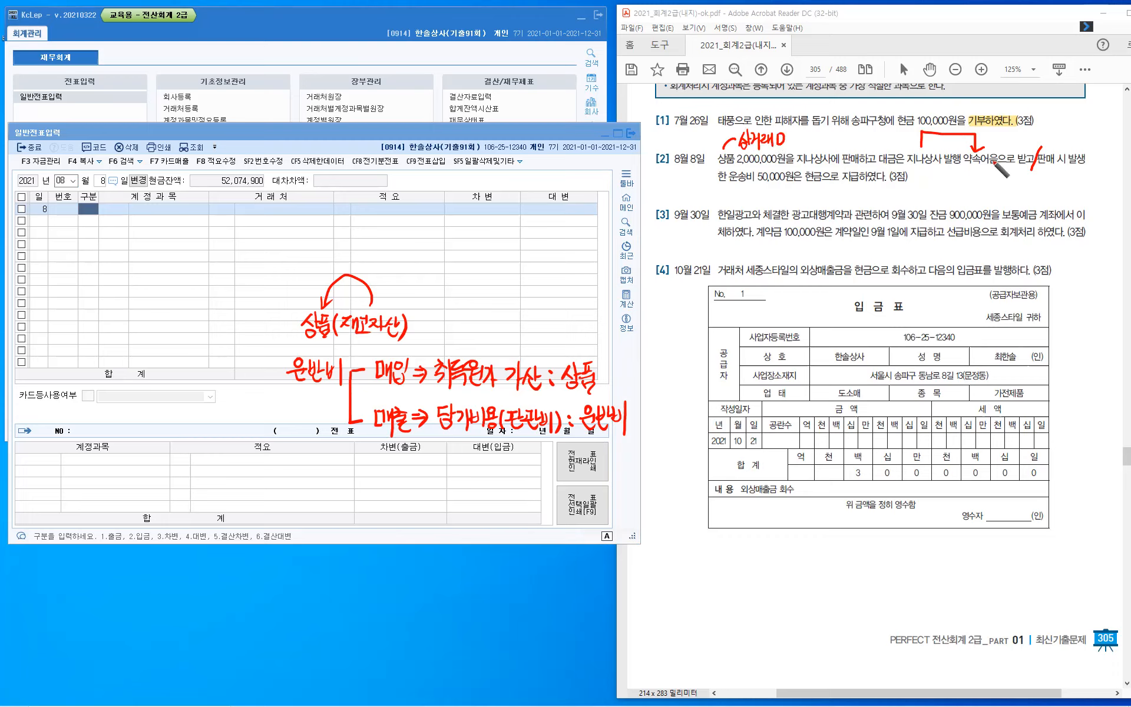
- Handwrite "받을어음" above 약속어음 in question [2]
{"action": "left_click_drag", "start_coordinate": [992, 135], "coordinate": [994, 142]}
{"action": "left_click_drag", "start_coordinate": [996, 133], "coordinate": [1000, 141]}
{"action": "left_click_drag", "start_coordinate": [1001, 137], "coordinate": [1011, 132]}
{"action": "left_click_drag", "start_coordinate": [1007, 139], "coordinate": [1014, 146]}
{"action": "left_click_drag", "start_coordinate": [1020, 137], "coordinate": [1025, 140]}
{"action": "mouse_move", "coordinate": [1025, 134]}
{"action": "left_mouse_down"}
{"action": "mouse_move", "coordinate": [1025, 149]}
{"action": "mouse_move", "coordinate": [1033, 132]}
{"action": "left_mouse_up"}
{"action": "left_click_drag", "start_coordinate": [1027, 141], "coordinate": [1038, 140]}
{"action": "left_click_drag", "start_coordinate": [1030, 144], "coordinate": [1035, 150]}
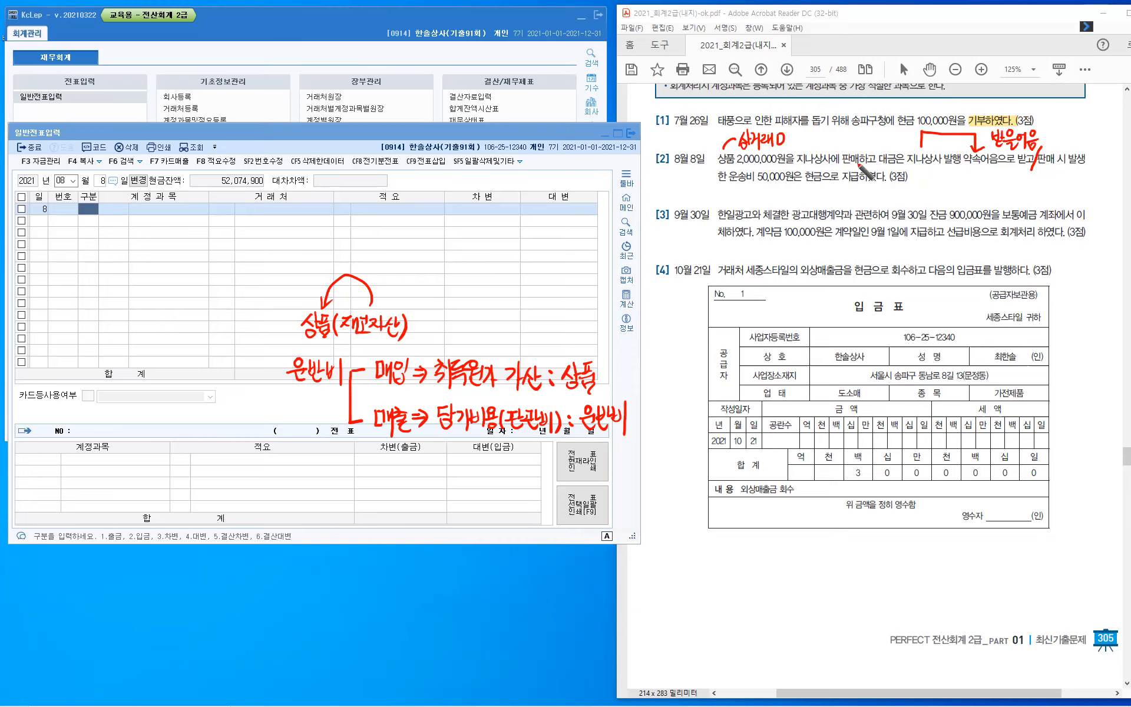
- Draw quotation marks around 지나상사 and a bracket arrow under 현금으로 지급 in question [2]
{"action": "left_click_drag", "start_coordinate": [797, 144], "coordinate": [835, 156]}
{"action": "right_click", "coordinate": [813, 176]}
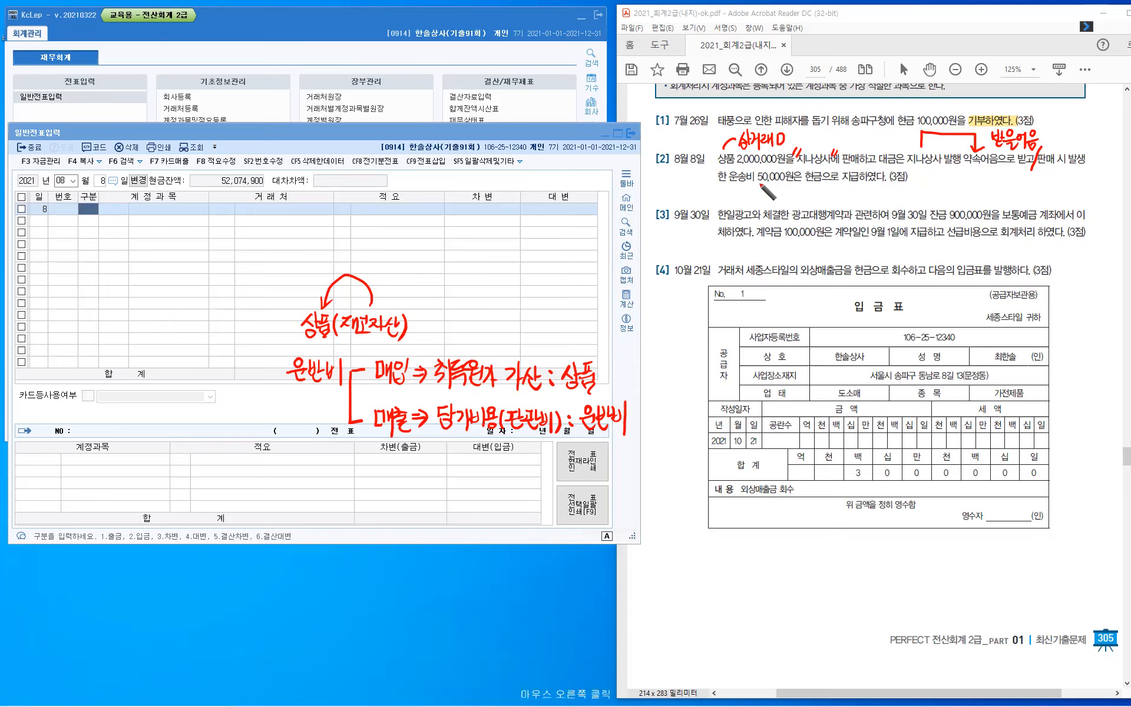
{"action": "left_click_drag", "start_coordinate": [815, 181], "coordinate": [856, 184]}
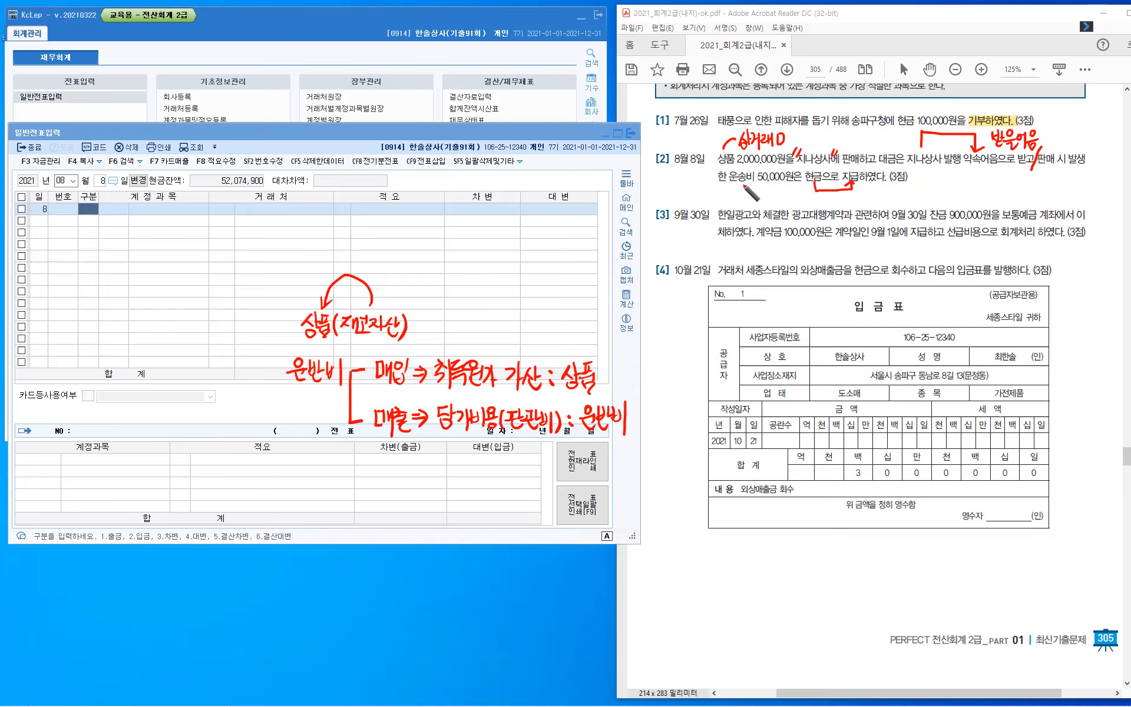
- Handwrite "운반비" below 운송비 in question [2]
{"action": "mouse_move", "coordinate": [752, 197]}
{"action": "left_mouse_down"}
{"action": "mouse_move", "coordinate": [743, 184]}
{"action": "mouse_move", "coordinate": [767, 195]}
{"action": "left_mouse_up"}
{"action": "left_click_drag", "start_coordinate": [760, 195], "coordinate": [773, 195]}
{"action": "left_click_drag", "start_coordinate": [777, 187], "coordinate": [776, 197]}
{"action": "left_click_drag", "start_coordinate": [771, 197], "coordinate": [782, 194]}
{"action": "left_click_drag", "start_coordinate": [785, 188], "coordinate": [786, 196]}
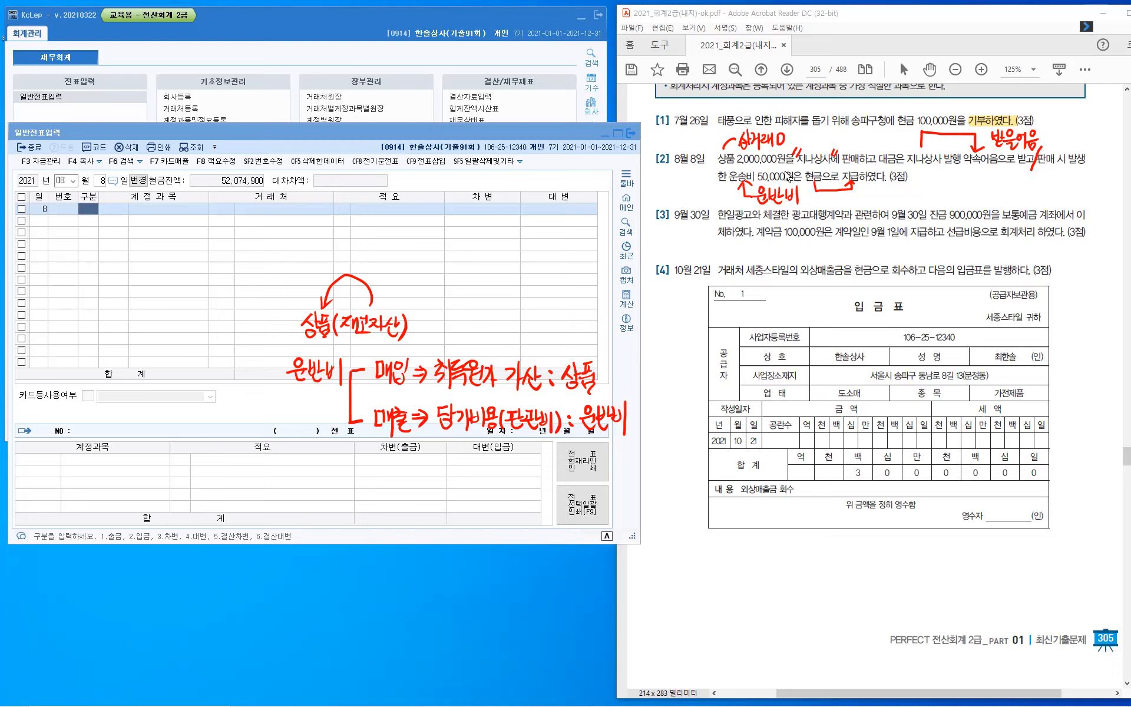
- Enter an August 8 차변 line for account 0110 받을어음 with trading partner 지나상사 and amount 2,000,000
{"action": "left_click", "coordinate": [89, 210]}
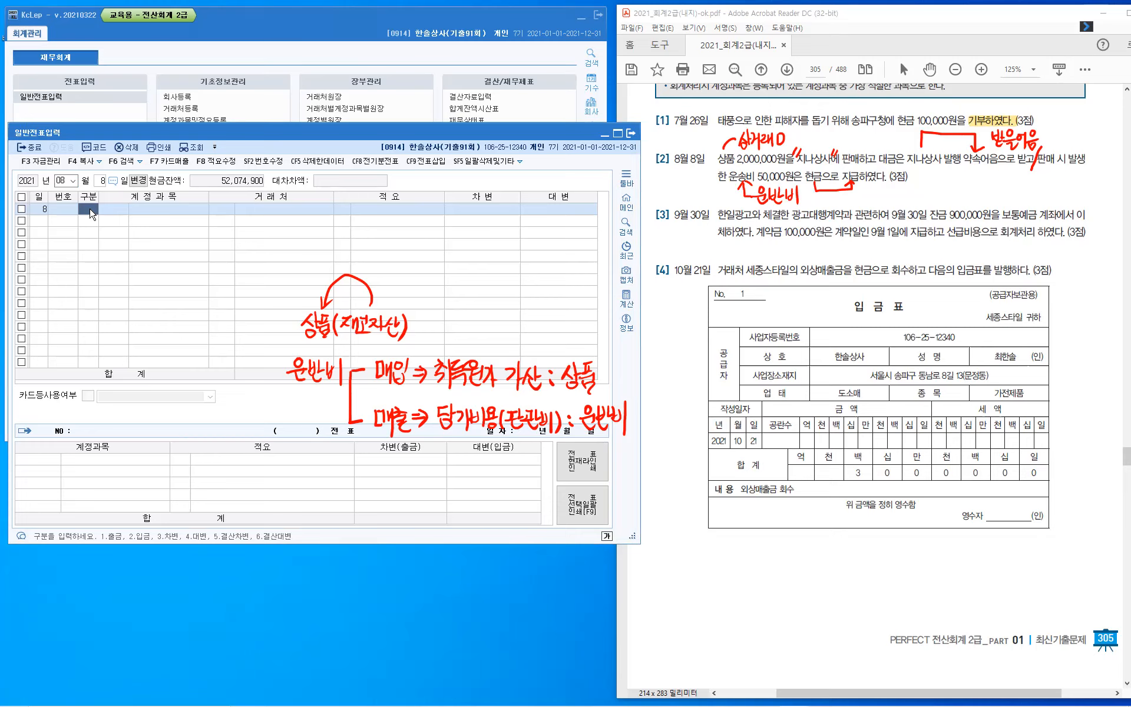
{"action": "type", "text": "3"}
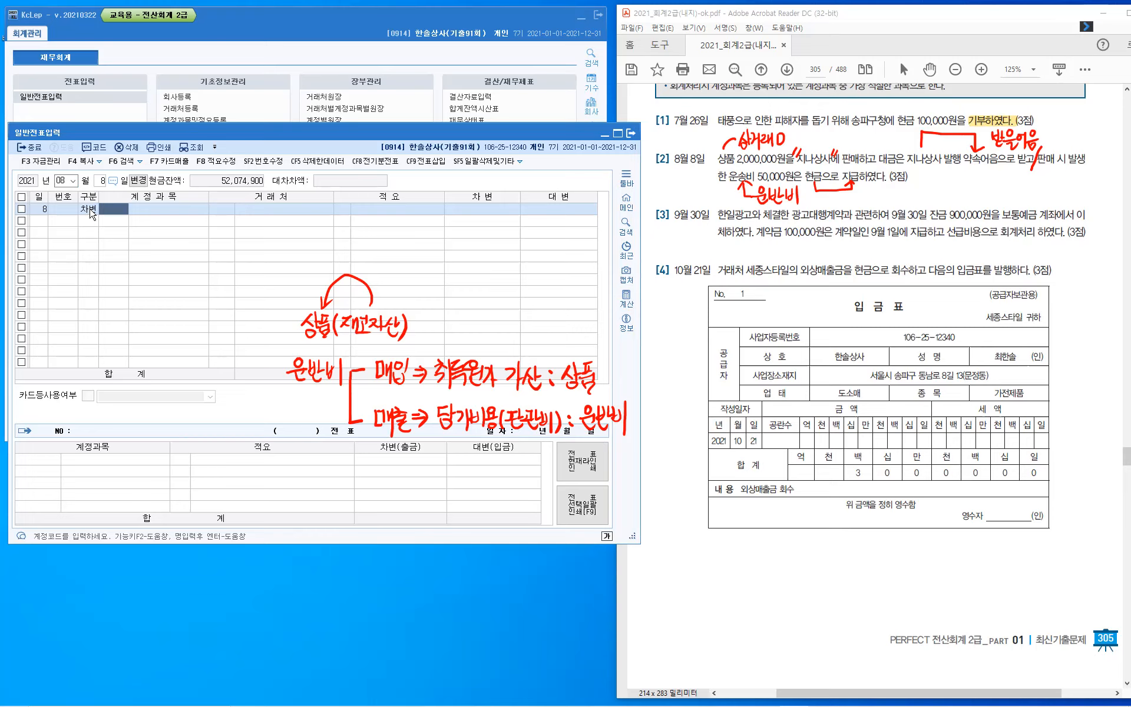
{"action": "type", "text": "110"}
{"action": "key", "text": "Return"}
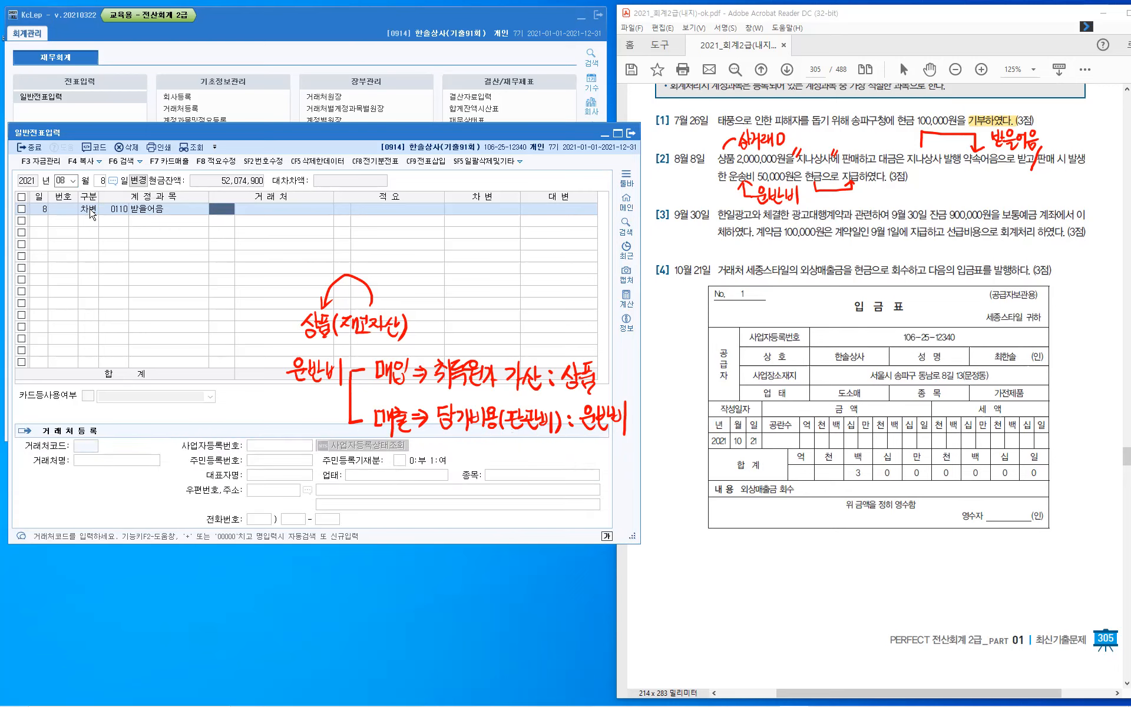
{"action": "type", "text": "지나"}
{"action": "key", "text": "Return"}
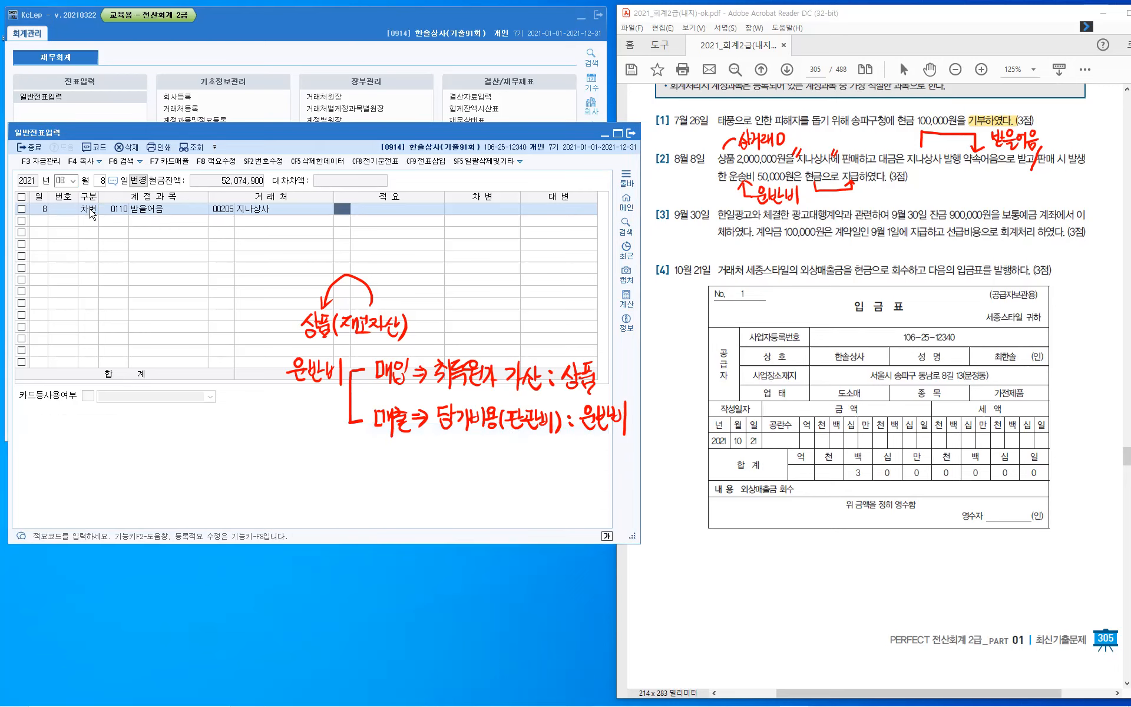
{"action": "key", "text": "Return"}
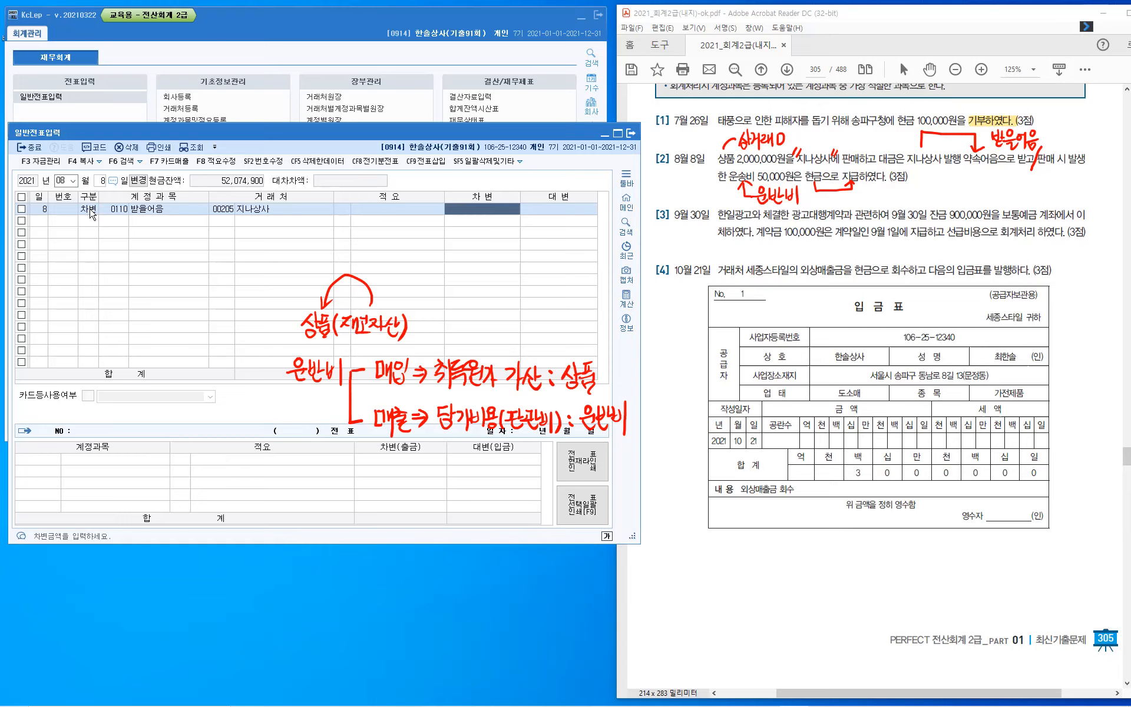
{"action": "type", "text": "2,000,000"}
{"action": "key", "text": "Return"}
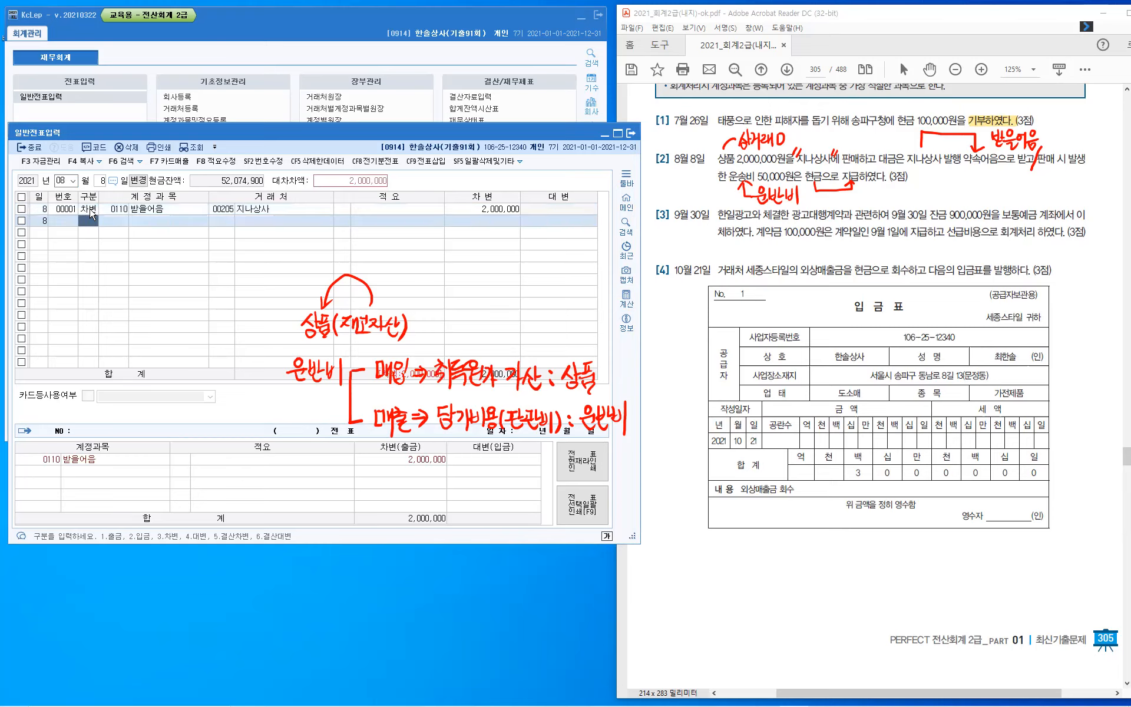
- Add a second August 8 차변 line using the 판매관리비 account 0824 운반비, found by searching 운반
{"action": "type", "text": "3"}
{"action": "type", "text": "운"}
{"action": "type", "text": "반"}
{"action": "key", "text": "Return"}
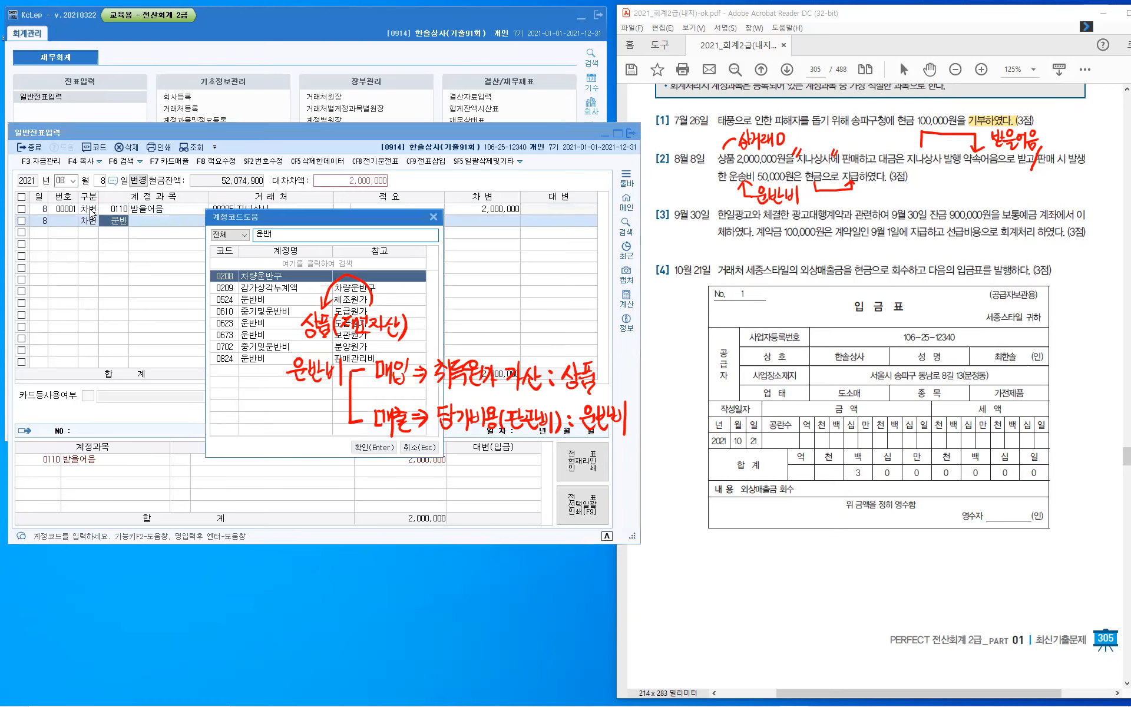
{"action": "key", "text": "Down"}
{"action": "key", "text": "Down"}
{"action": "key", "text": "Down"}
{"action": "key", "text": "Down"}
{"action": "key", "text": "Down"}
{"action": "key", "text": "Down"}
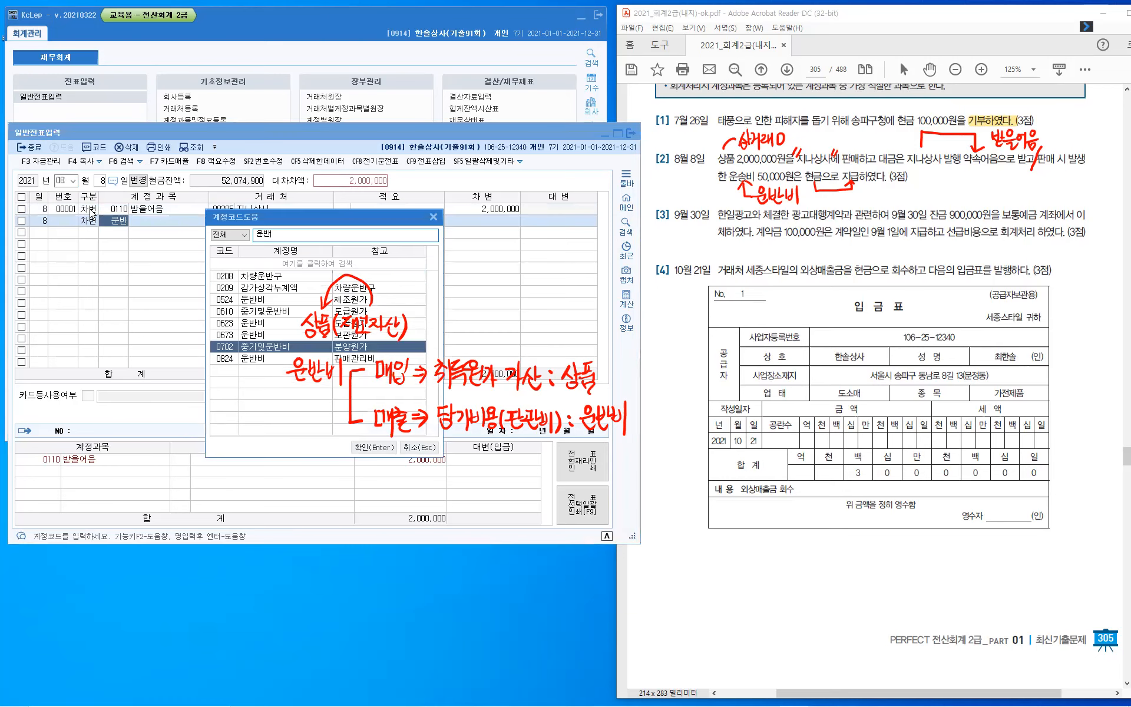
{"action": "key", "text": "Down"}
{"action": "key", "text": "Return"}
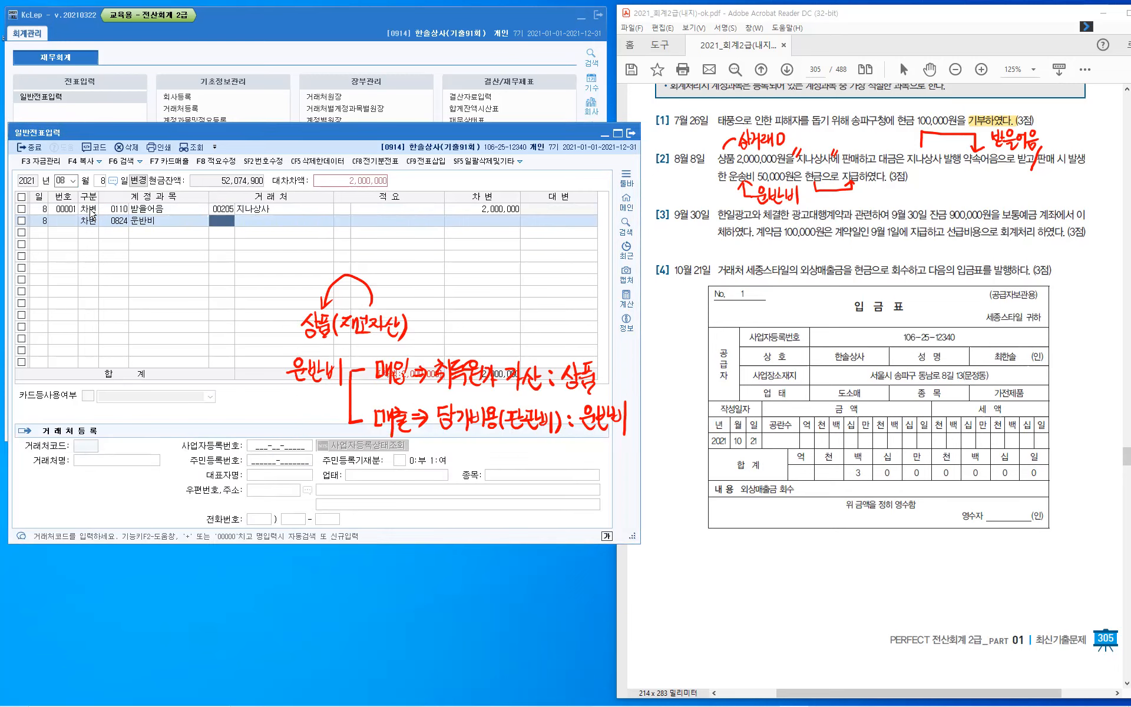
- Set the 운반비 line's 차변 amount to 50,000, leaving its trading partner and description empty
{"action": "key", "text": "Return"}
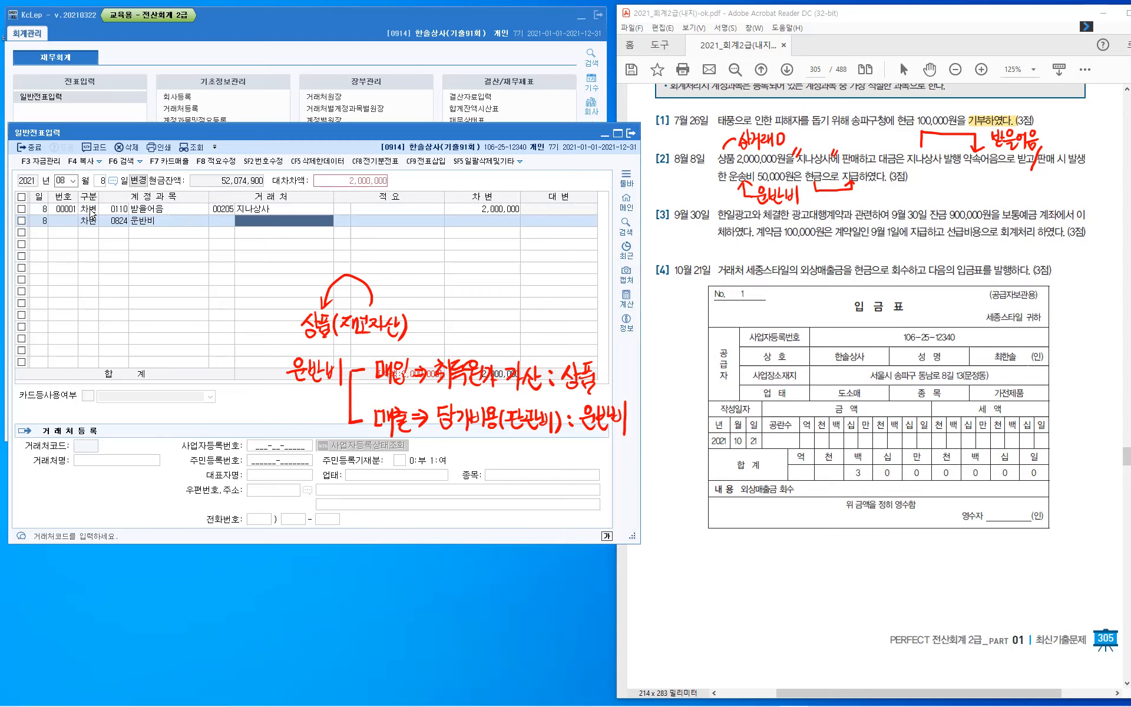
{"action": "key", "text": "Return"}
{"action": "type", "text": "50000"}
{"action": "key", "text": "Return"}
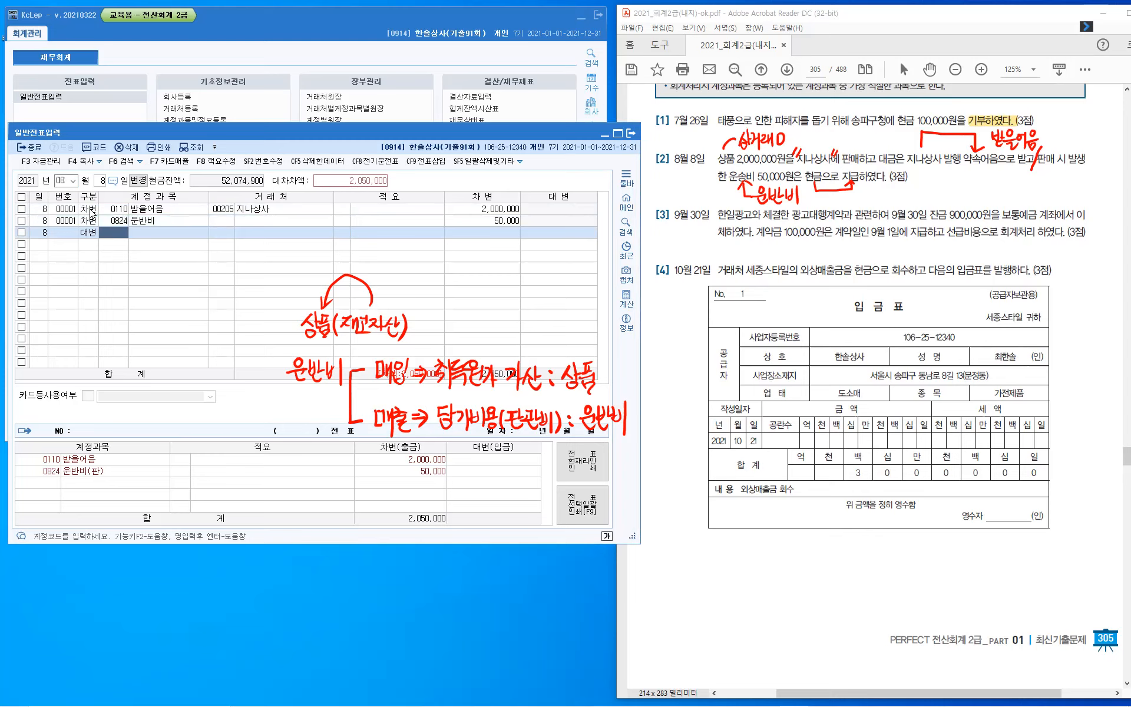
- Enter an August 8 대변 line for account 0401 상품매출 with amount 2,000,000 and no trading partner
{"action": "type", "text": "401"}
{"action": "key", "text": "Return"}
{"action": "key", "text": "Return"}
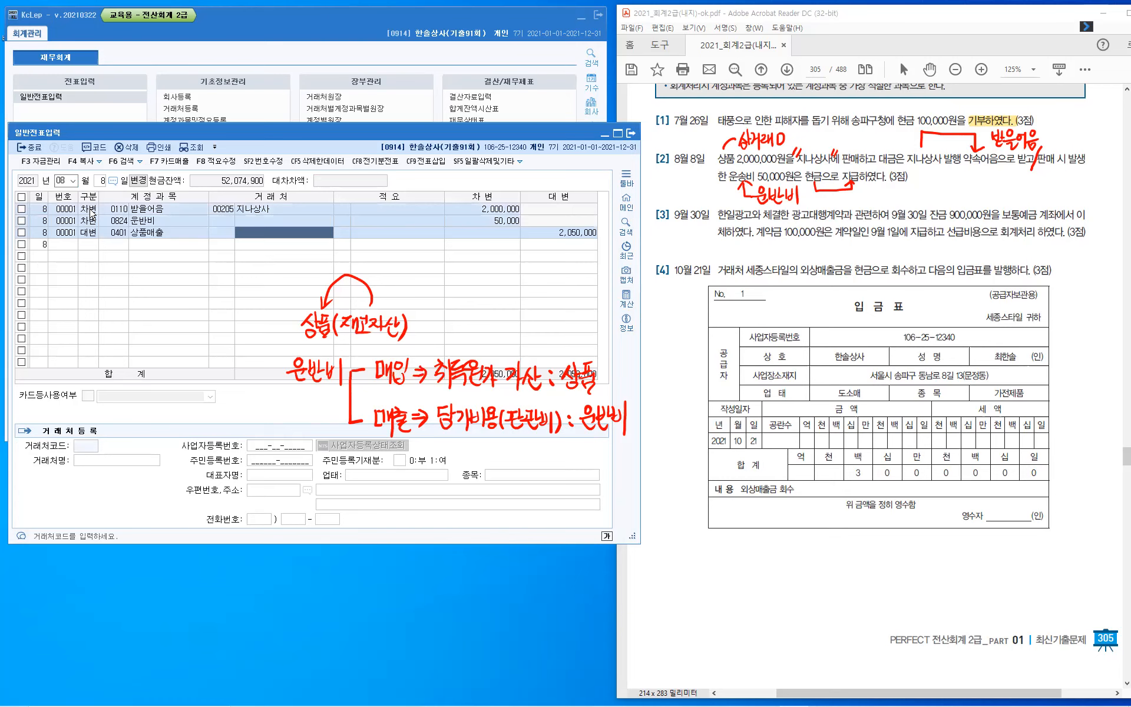
{"action": "key", "text": "Return"}
{"action": "key", "text": "Return"}
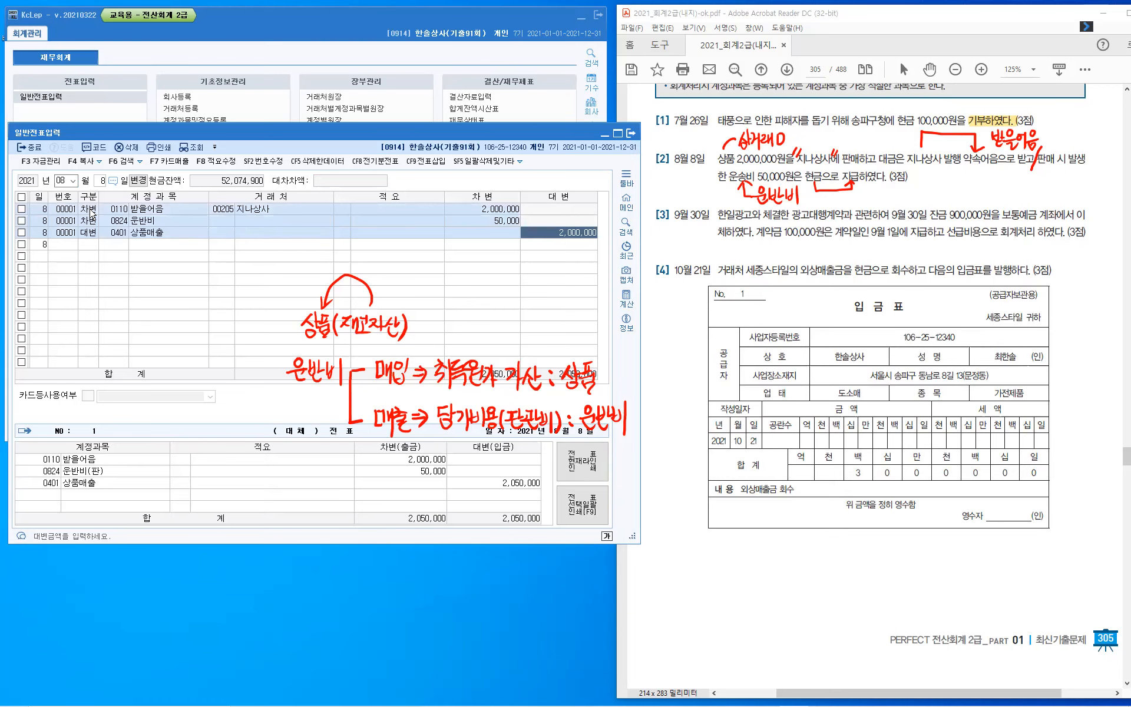
{"action": "key", "text": "Return"}
- Enter an August 8 대변 line for account 0101 현금 with amount 50,000, leaving trading partner and description empty
{"action": "type", "text": "4"}
{"action": "type", "text": "1"}
{"action": "type", "text": "01"}
{"action": "key", "text": "Return"}
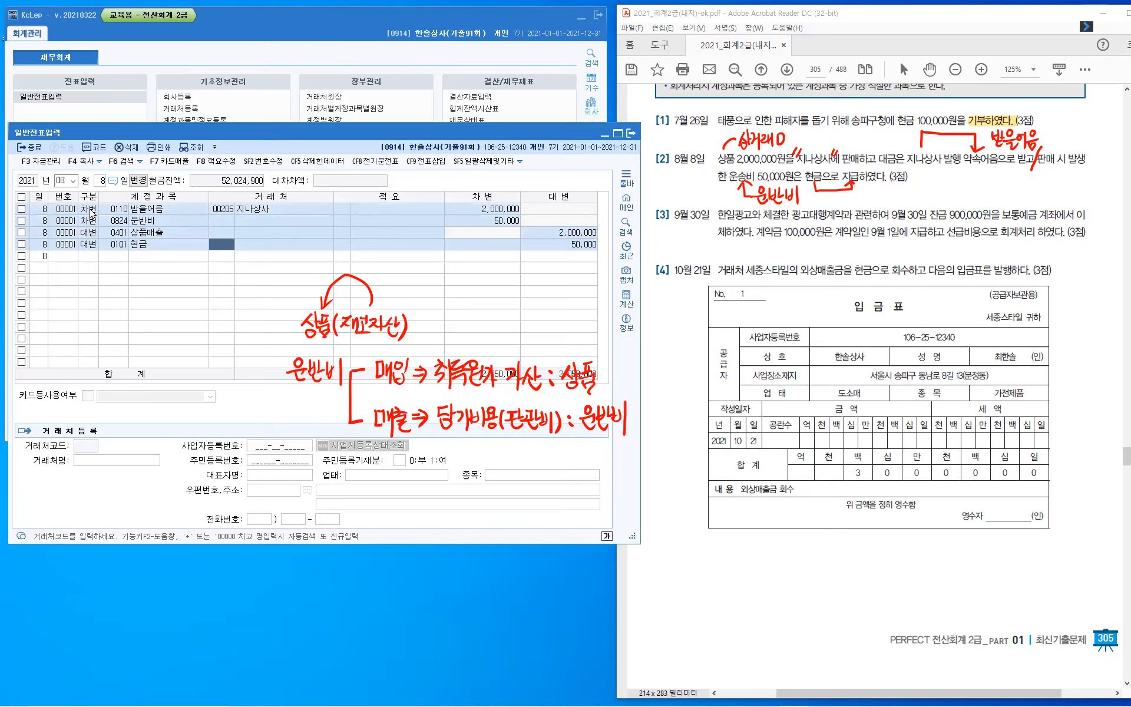
{"action": "key", "text": "Return"}
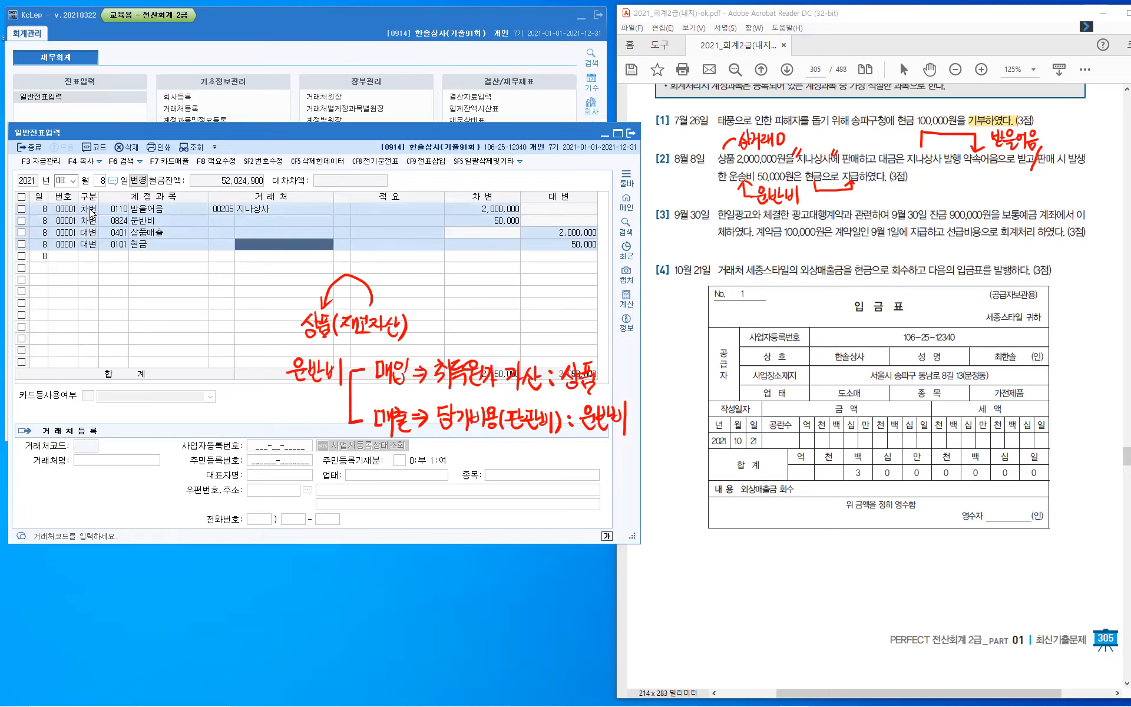
{"action": "key", "text": "Return"}
{"action": "key", "text": "Return"}
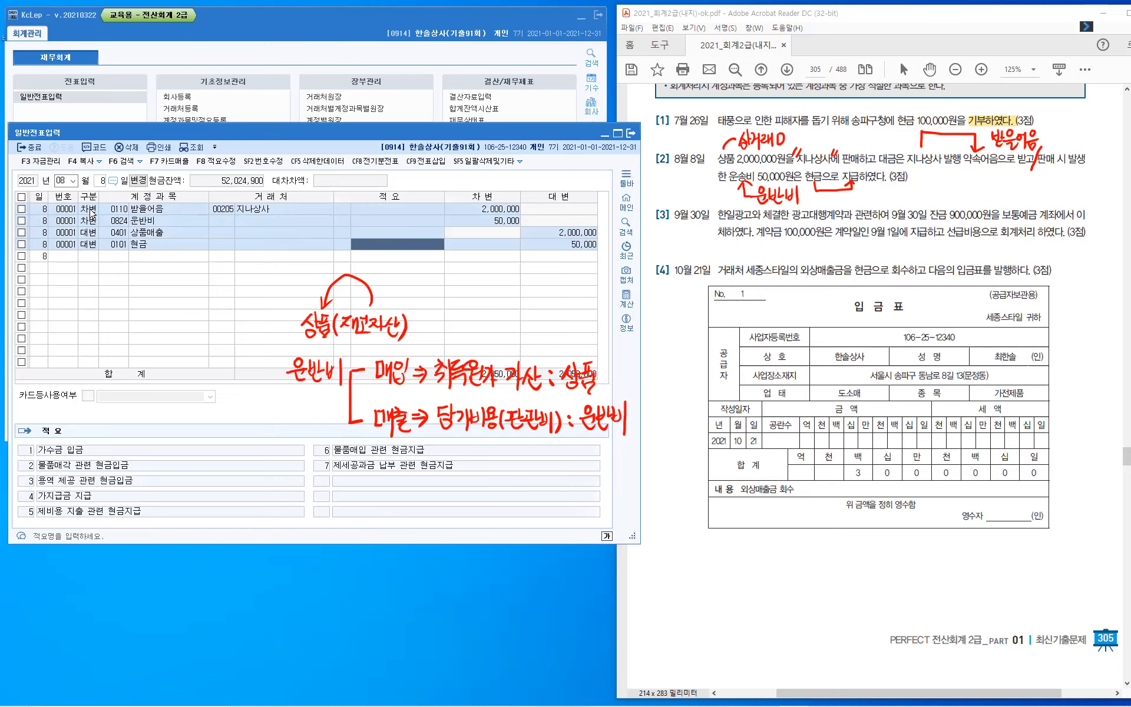
{"action": "key", "text": "Return"}
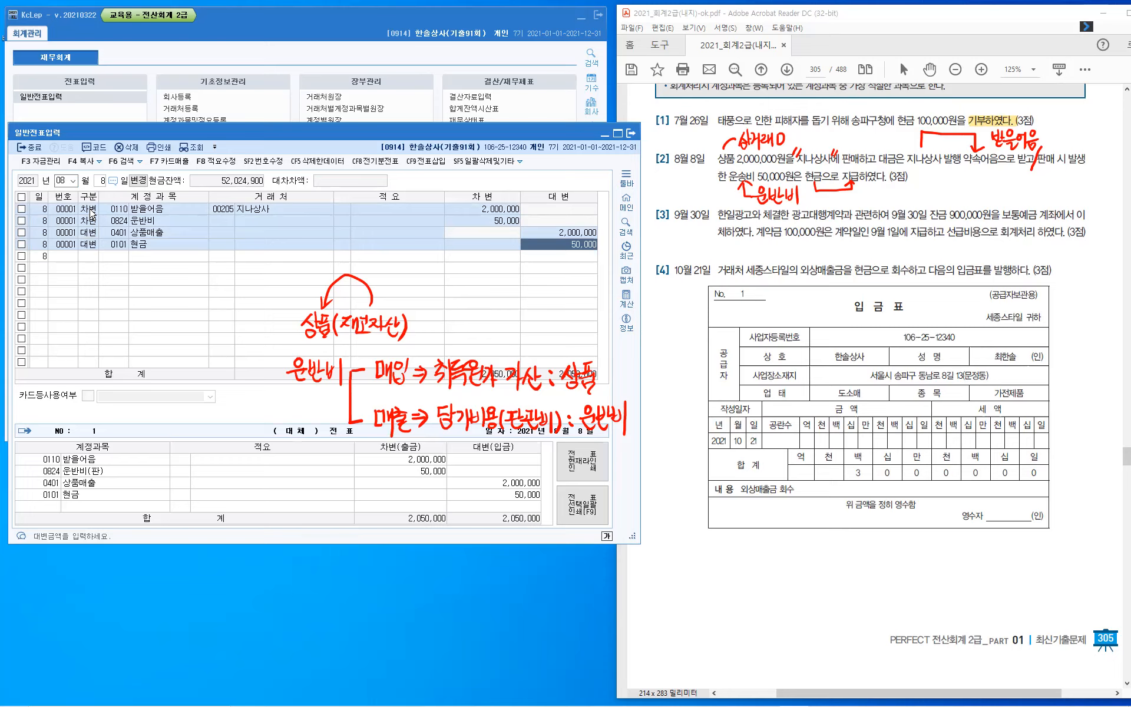
{"action": "key", "text": "Return"}
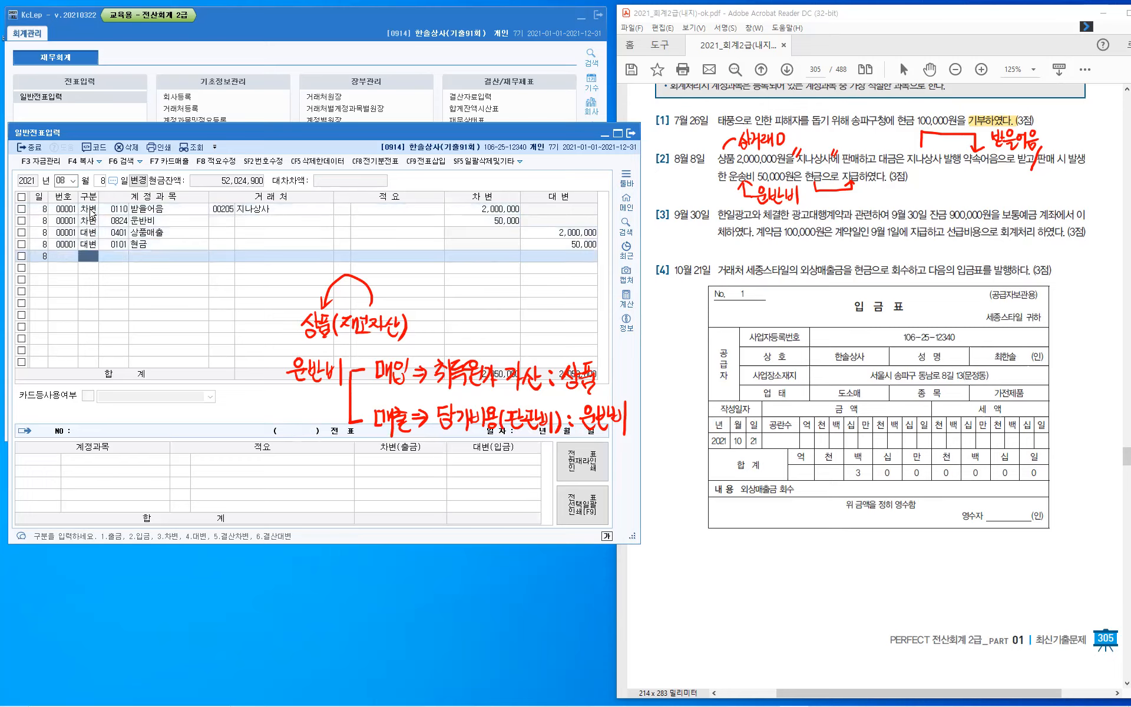
- Set the voucher date to September 30 and clear the handwritten annotations from the screen
{"action": "key", "text": "Escape"}
{"action": "key", "text": "shift+Tab"}
{"action": "type", "text": "9"}
{"action": "key", "text": "Tab"}
{"action": "type", "text": "3"}
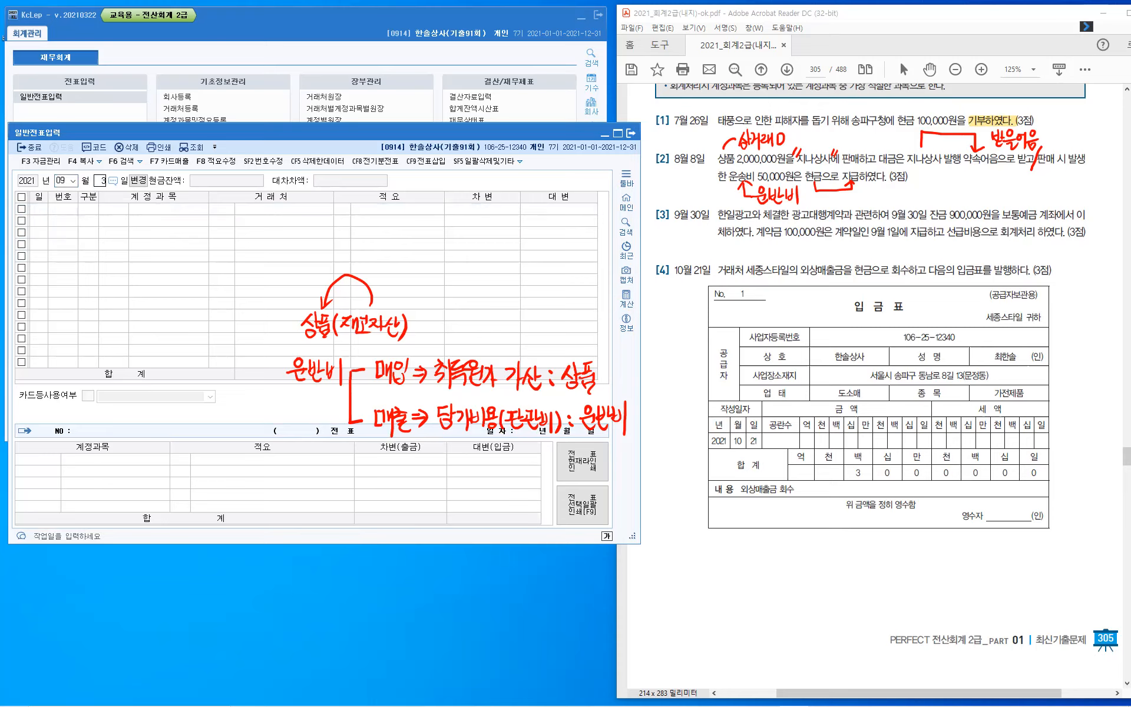
{"action": "type", "text": "0"}
{"action": "key", "text": "Return"}
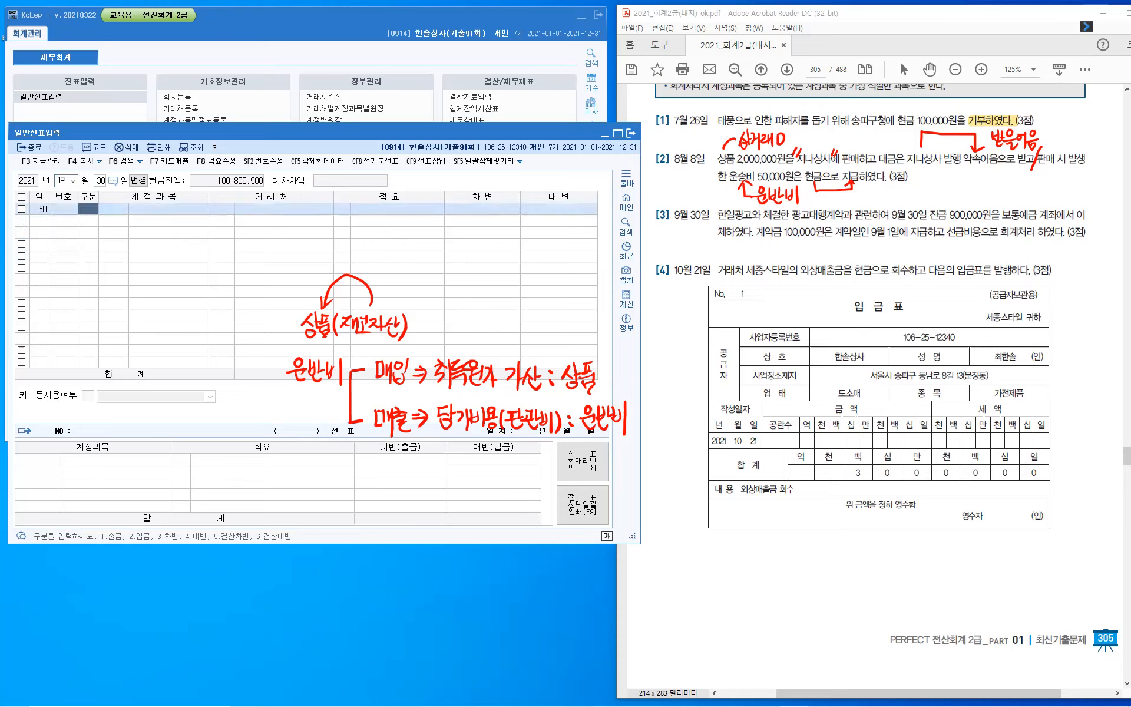
{"action": "key", "text": "Escape"}
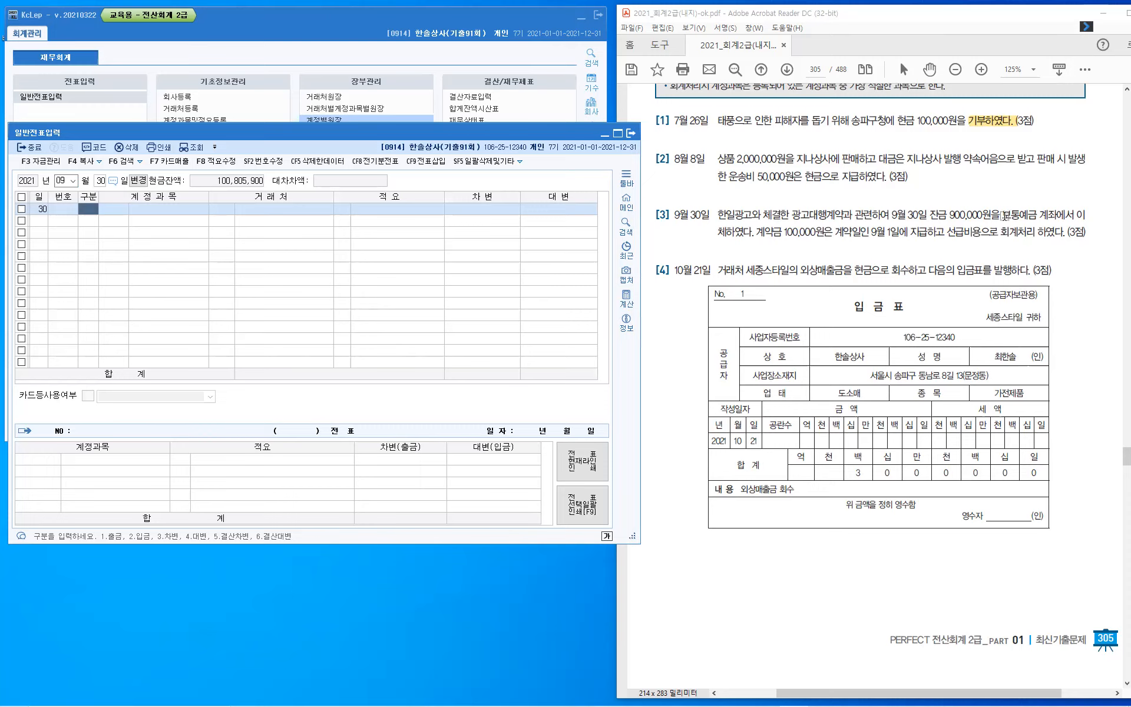
- Highlight 보통예금 and 선급비용 in question [3] of the exam PDF
{"action": "left_click", "coordinate": [737, 255]}
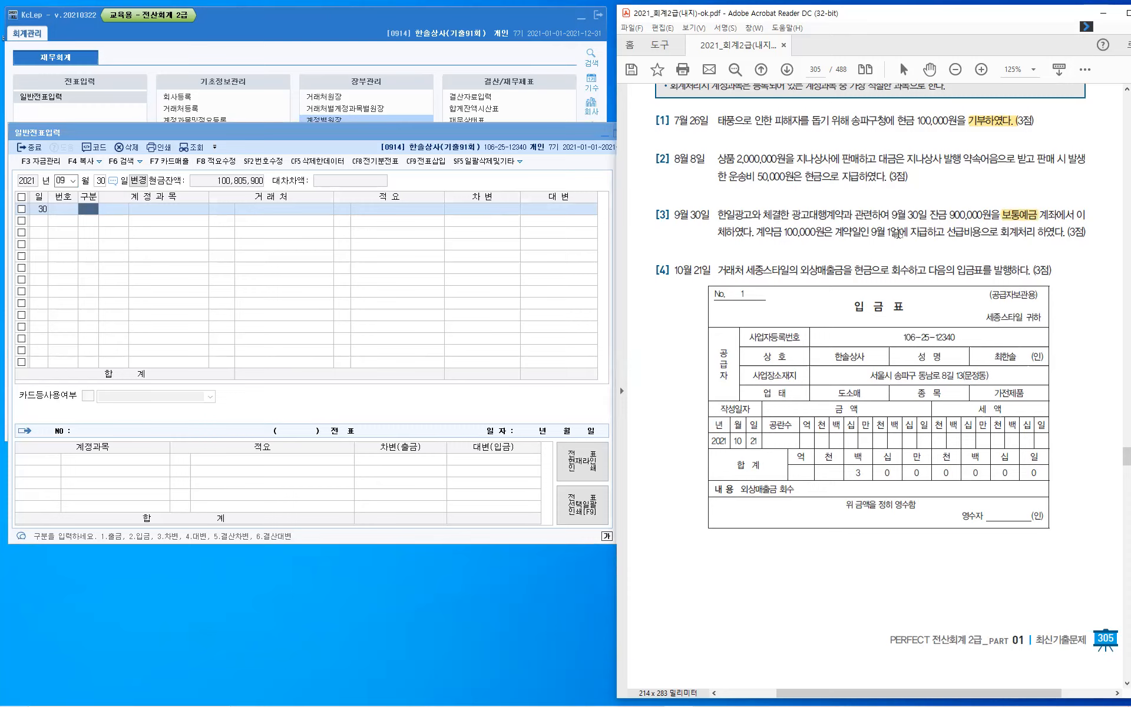
{"action": "left_click_drag", "start_coordinate": [948, 231], "coordinate": [972, 232]}
{"action": "left_click", "coordinate": [1041, 239]}
- Bring up the September 1 voucher and examine its prepaid expense account and trading partner
{"action": "left_click", "coordinate": [72, 182]}
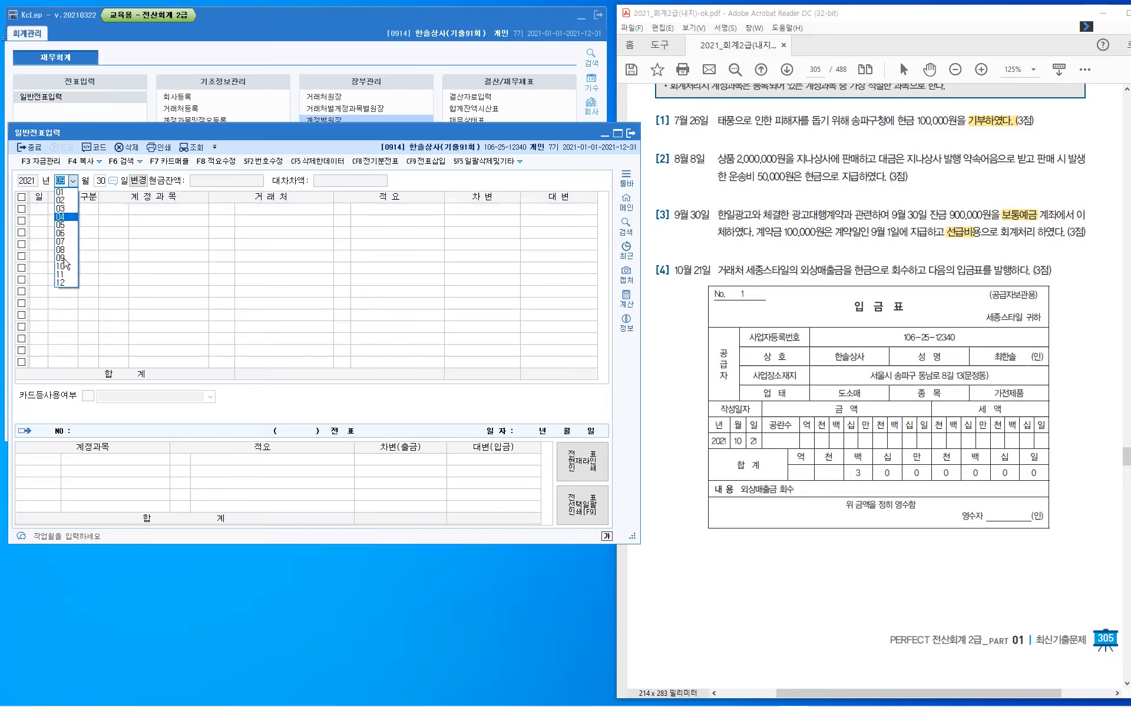
{"action": "key", "text": "Return"}
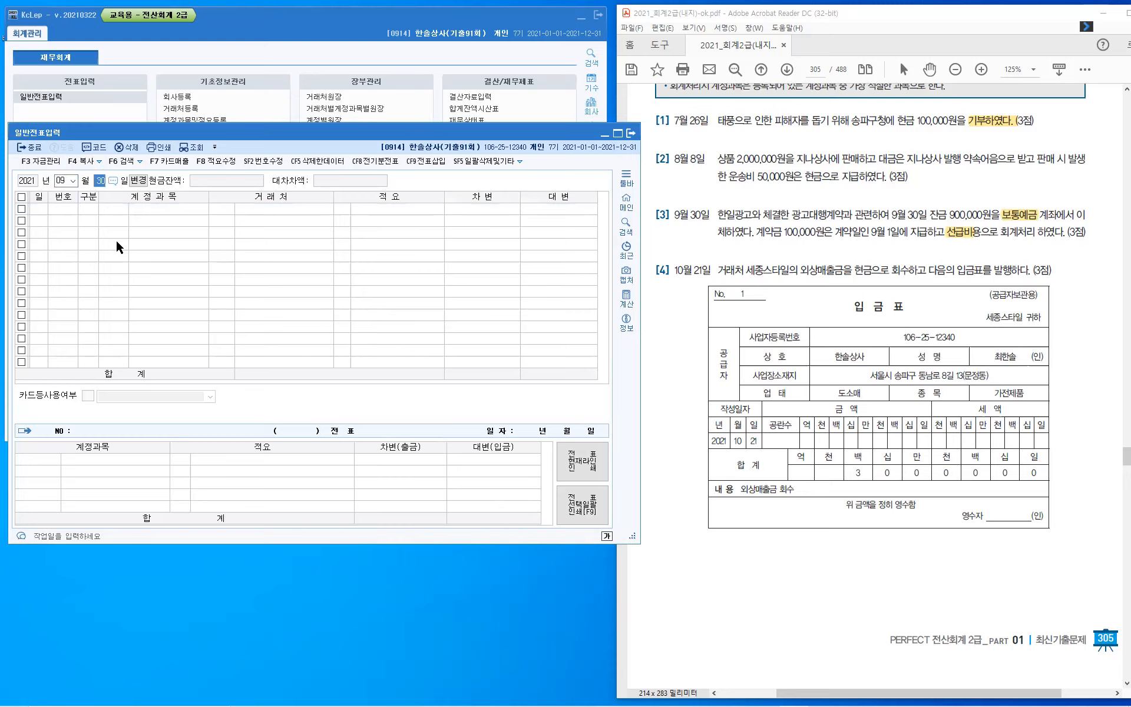
{"action": "type", "text": "1"}
{"action": "key", "text": "Return"}
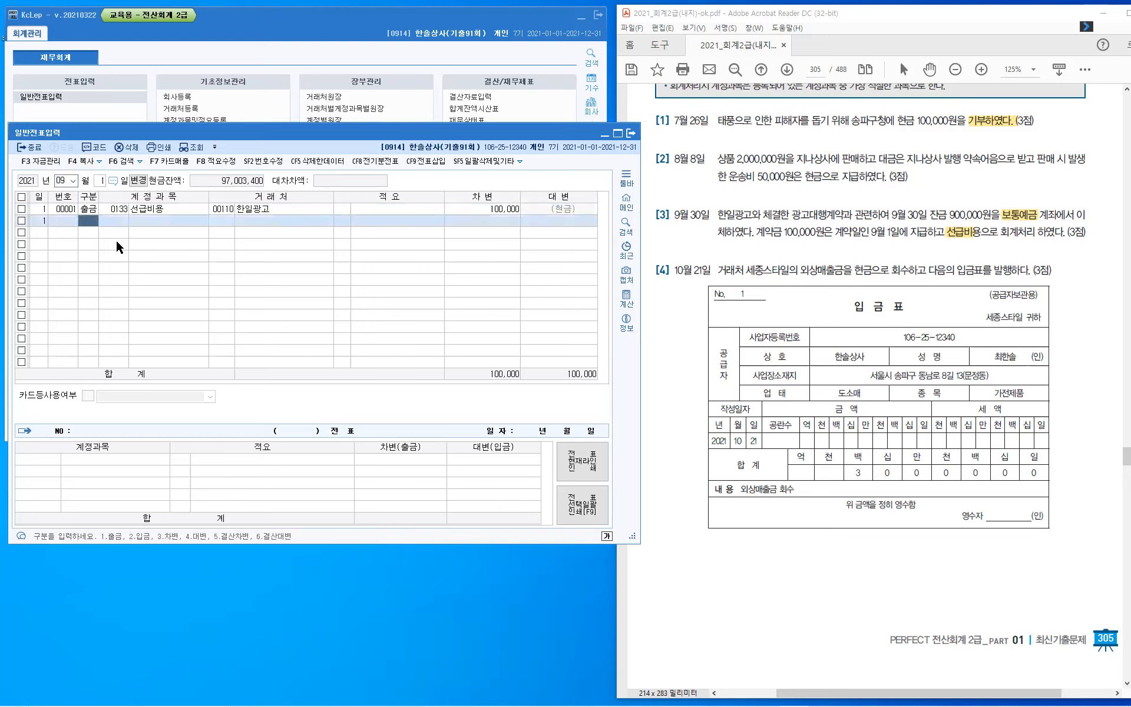
{"action": "left_click", "coordinate": [123, 210]}
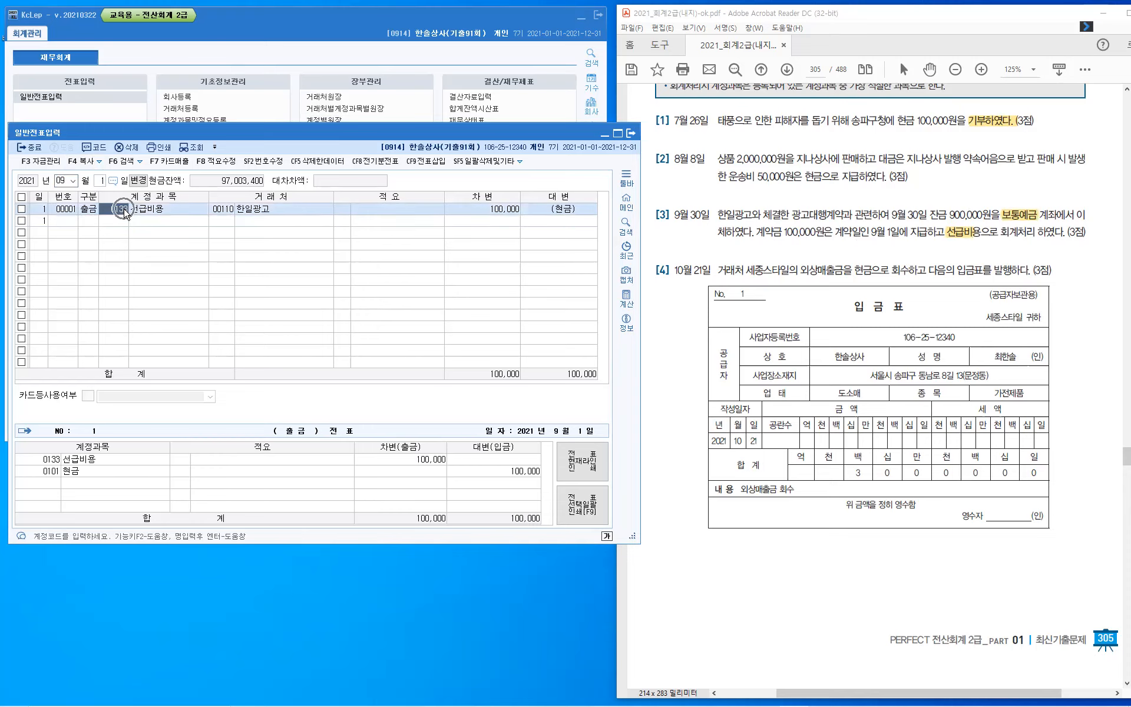
{"action": "left_click", "coordinate": [231, 212]}
- Return the voucher date to September 30 and start a 차변 line with account 0833 광고선전비
{"action": "left_click", "coordinate": [100, 181]}
{"action": "key", "text": "Return"}
{"action": "type", "text": "30"}
{"action": "key", "text": "Return"}
{"action": "type", "text": "3"}
{"action": "key", "text": "Return"}
{"action": "type", "text": "833"}
{"action": "key", "text": "Return"}
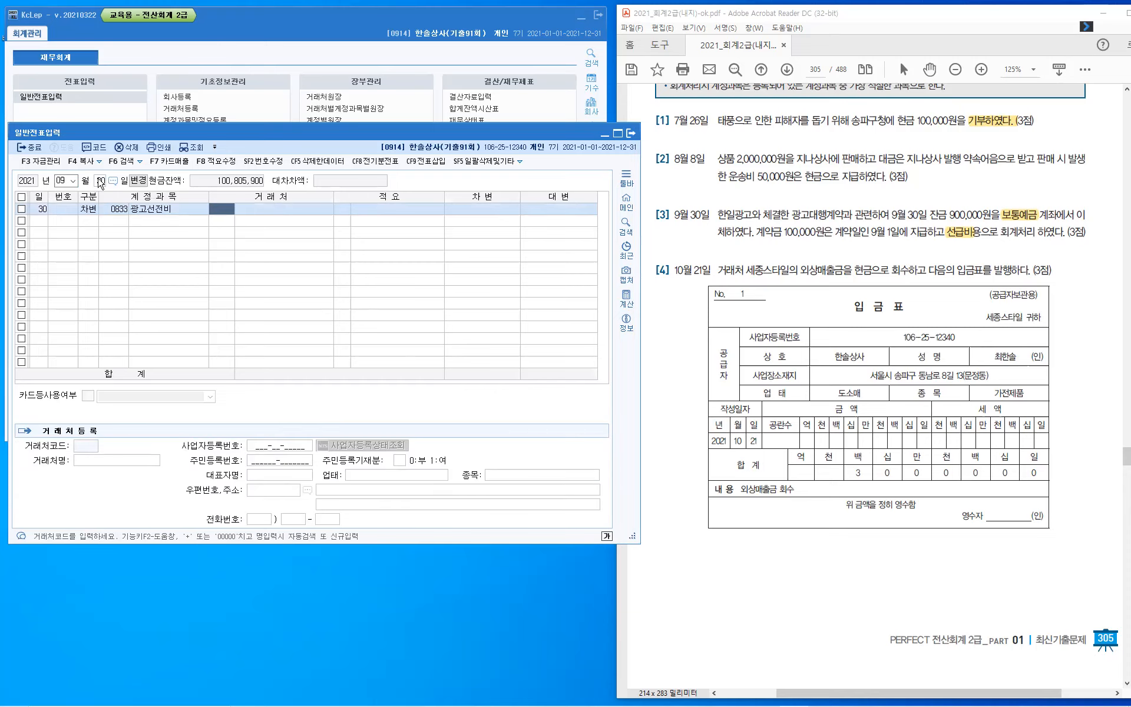
- Look up the line's account by searching 광고 and pick 0833 광고선전비 classified as 판매관리비
{"action": "key", "text": "Left"}
{"action": "type", "text": "과"}
{"action": "type", "text": "고"}
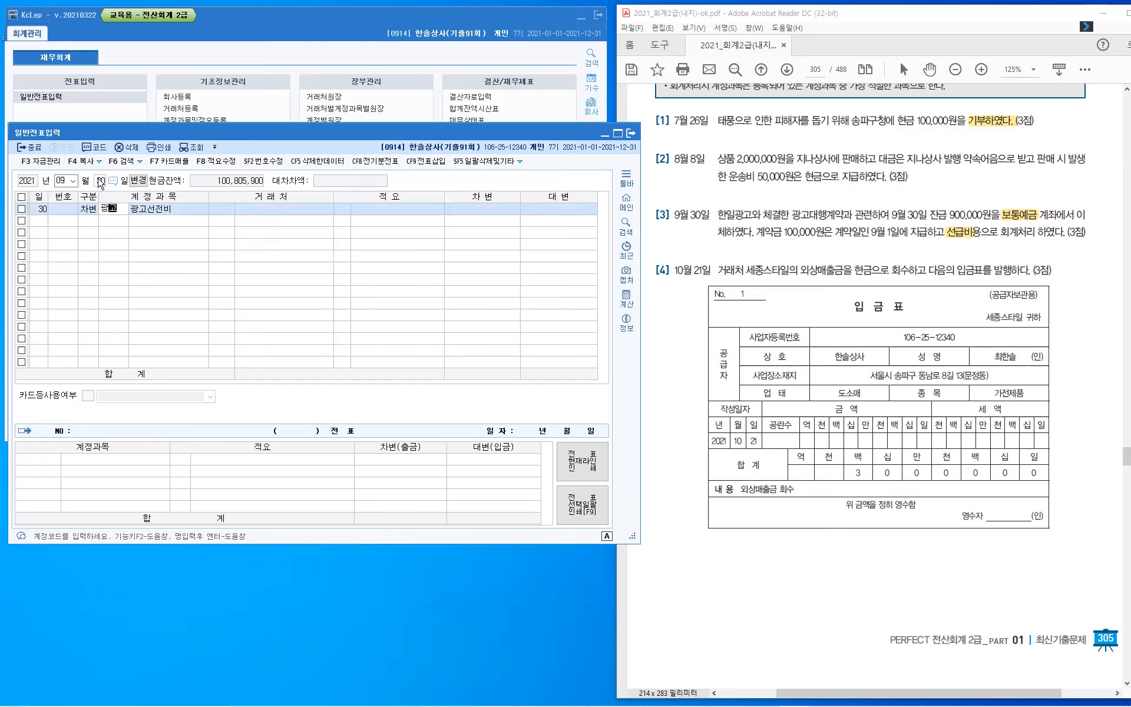
{"action": "key", "text": "Return"}
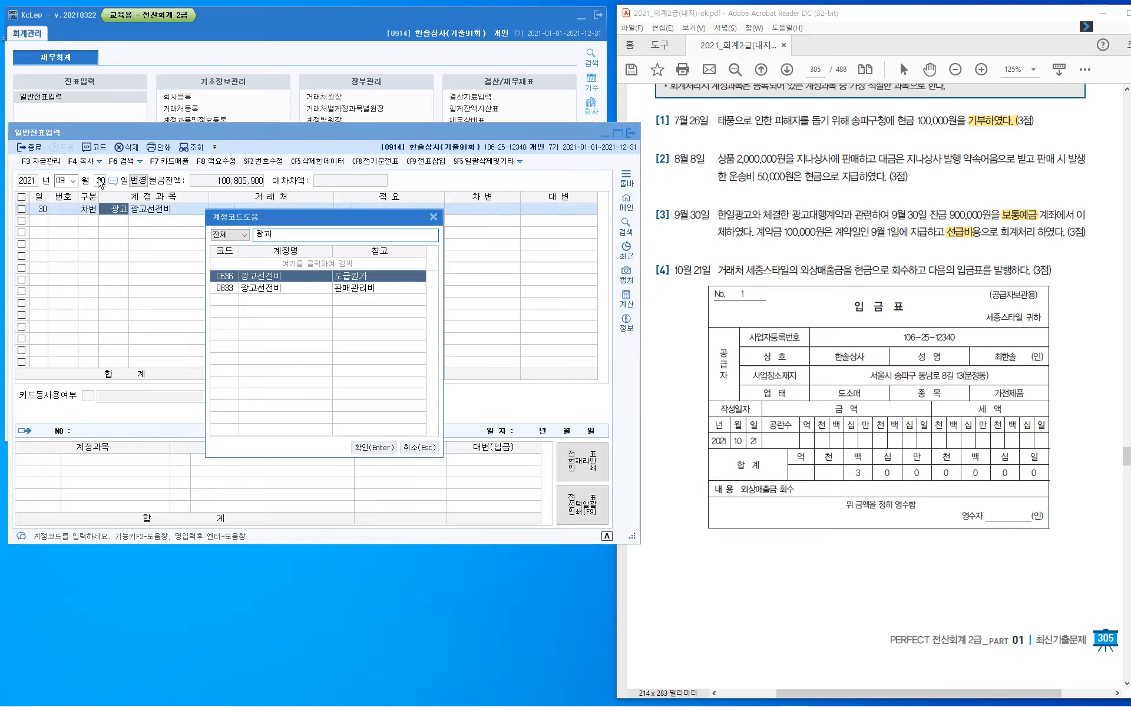
{"action": "key", "text": "Down"}
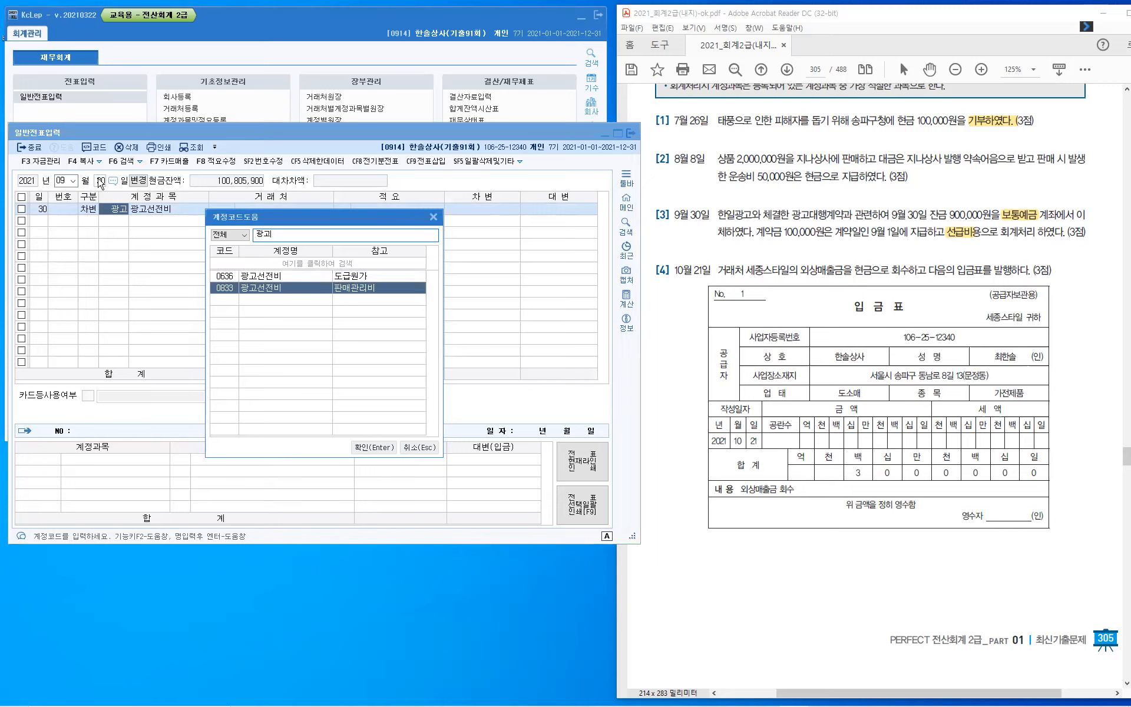
{"action": "key", "text": "Return"}
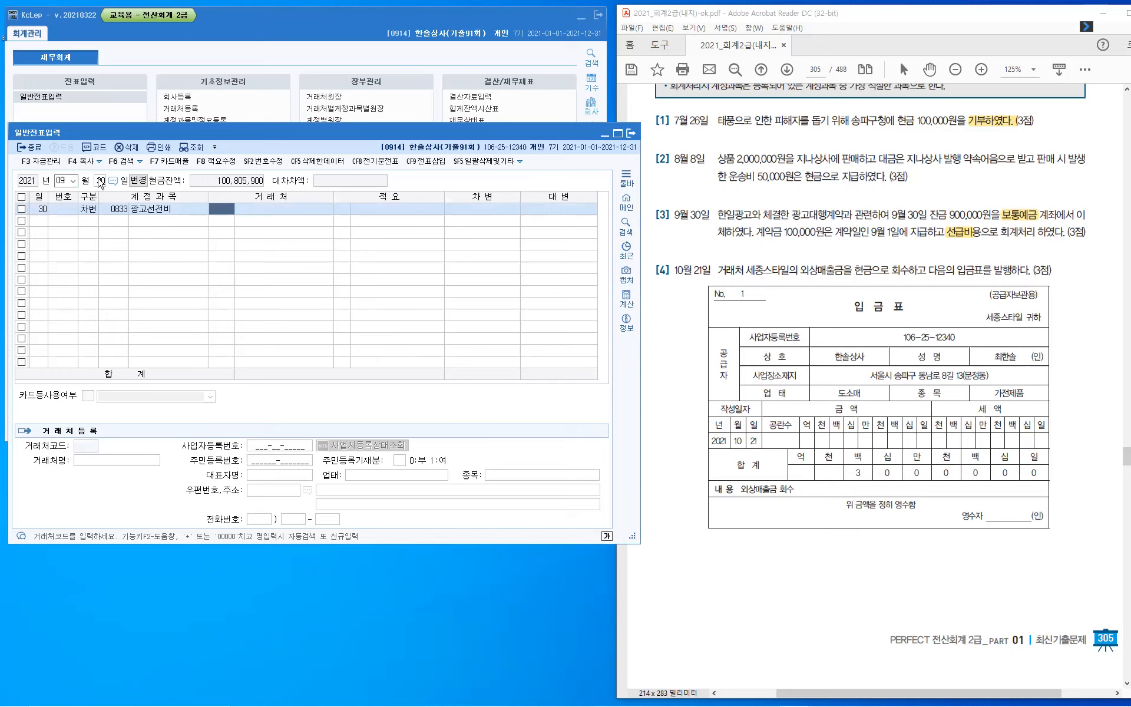
- Set the 광고선전비 line's 차변 amount to 1,000,000, leaving trading partner and description empty
{"action": "key", "text": "Return"}
{"action": "key", "text": "Return"}
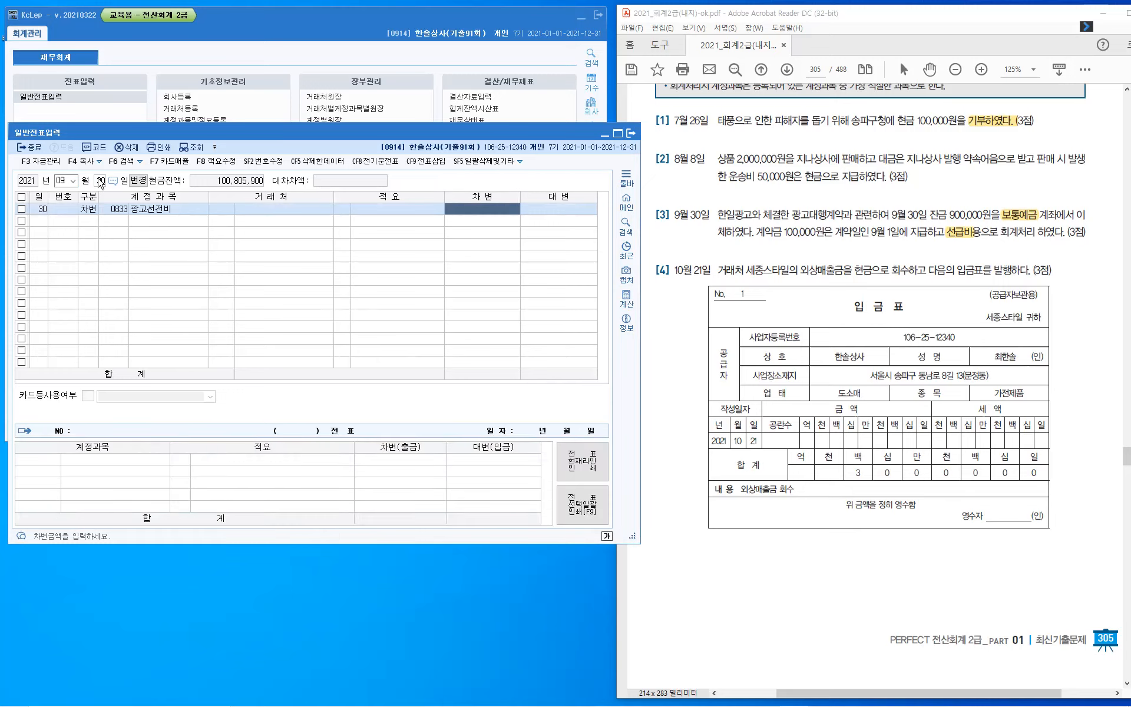
{"action": "type", "text": "1,000,000"}
{"action": "key", "text": "Return"}
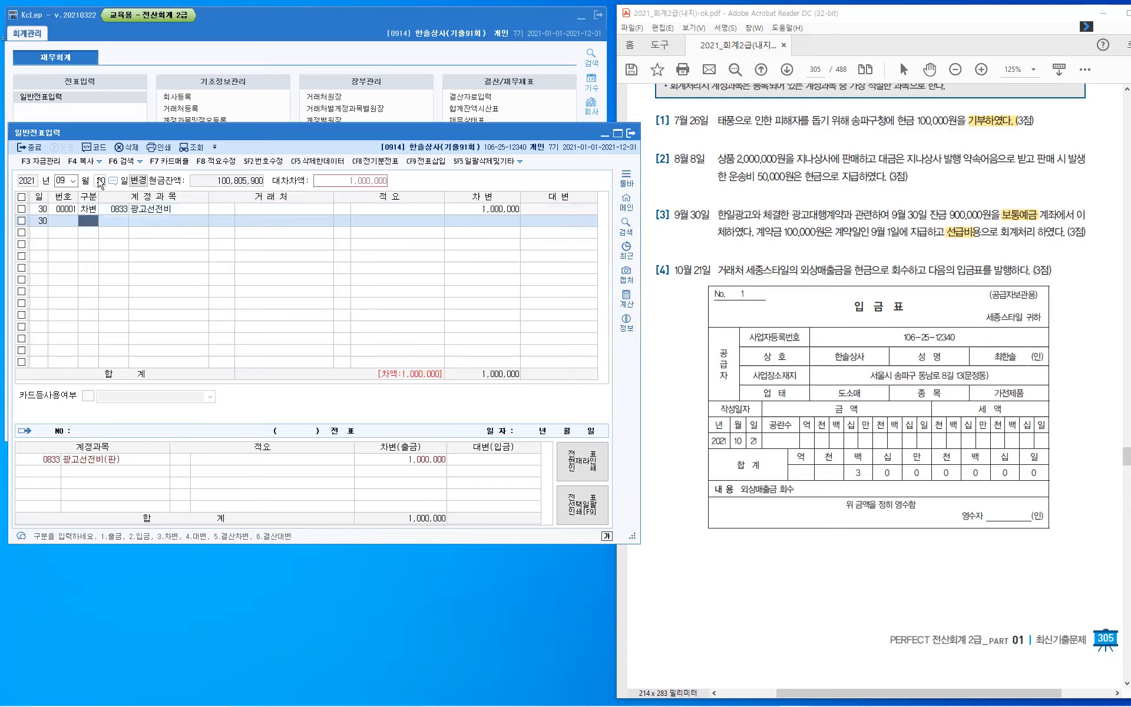
- Add a 대변 line to the September 30 voucher with account code 131
{"action": "type", "text": "4"}
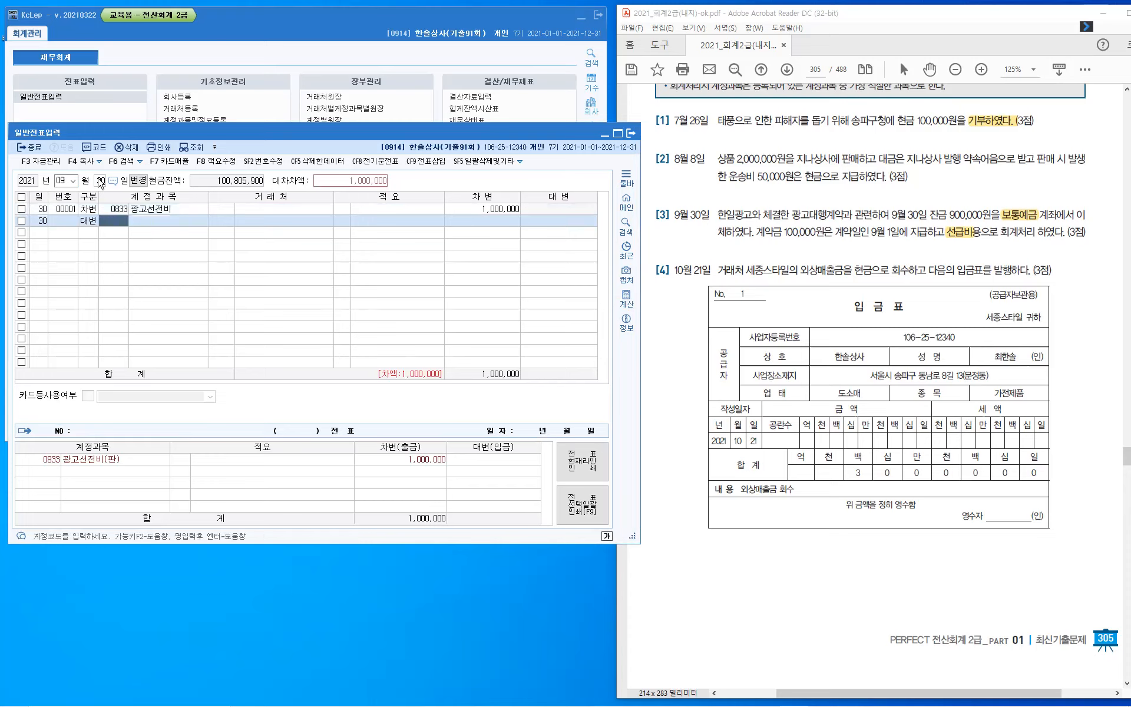
{"action": "type", "text": "131"}
{"action": "key", "text": "Return"}
- Change the 대변 line's account to 0133 선급비용 by searching 선급
{"action": "key", "text": "Left"}
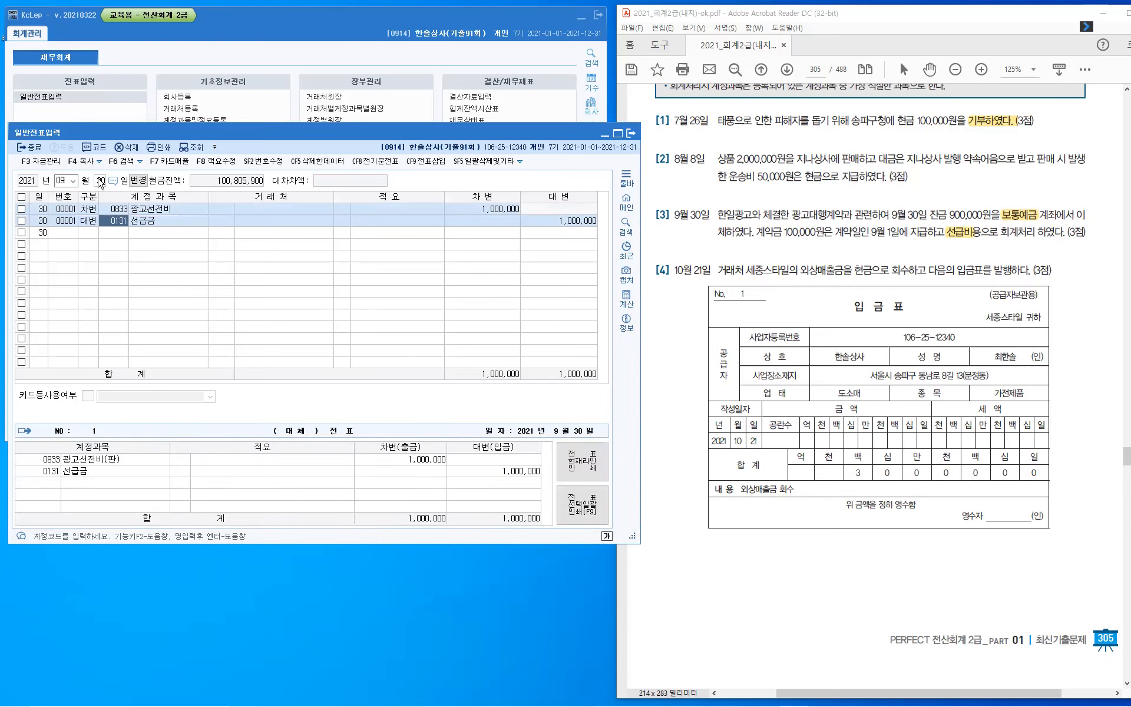
{"action": "type", "text": "선ㄱㅡㅂ"}
{"action": "key", "text": "Return"}
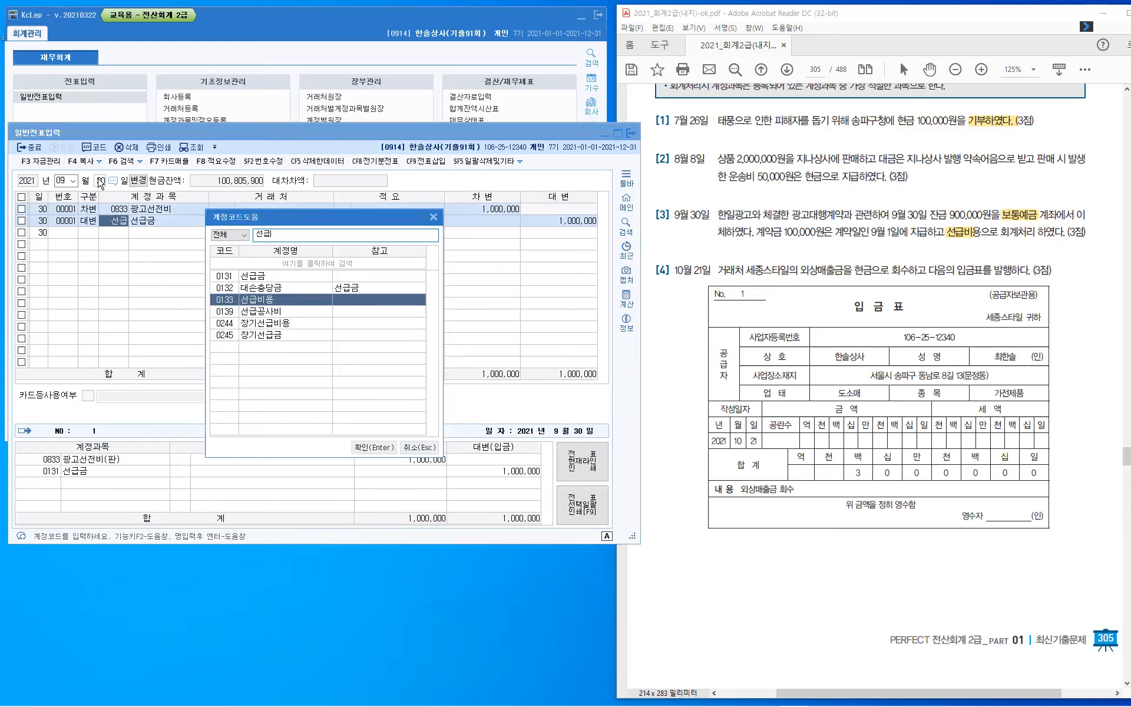
{"action": "key", "text": "Return"}
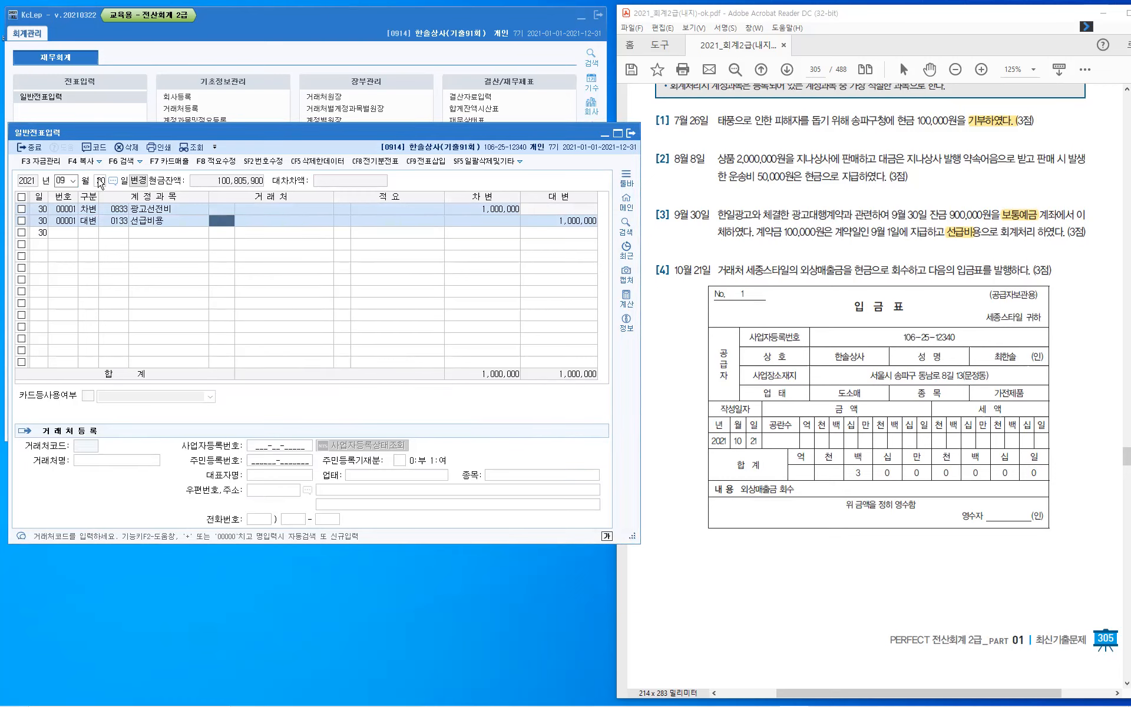
- Assign trading partner 00110 한일광고 to the 선급비용 line and set its 대변 amount to 100,000
{"action": "type", "text": "한이ㄹ"}
{"action": "key", "text": "Return"}
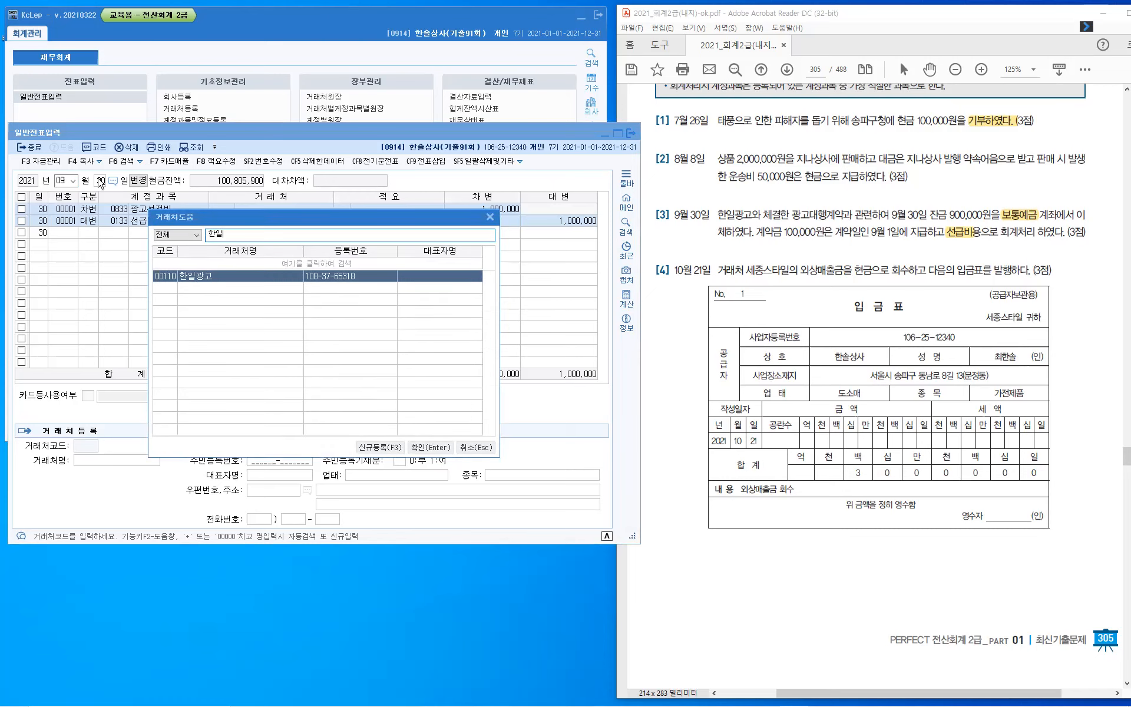
{"action": "key", "text": "Return"}
{"action": "key", "text": "Return"}
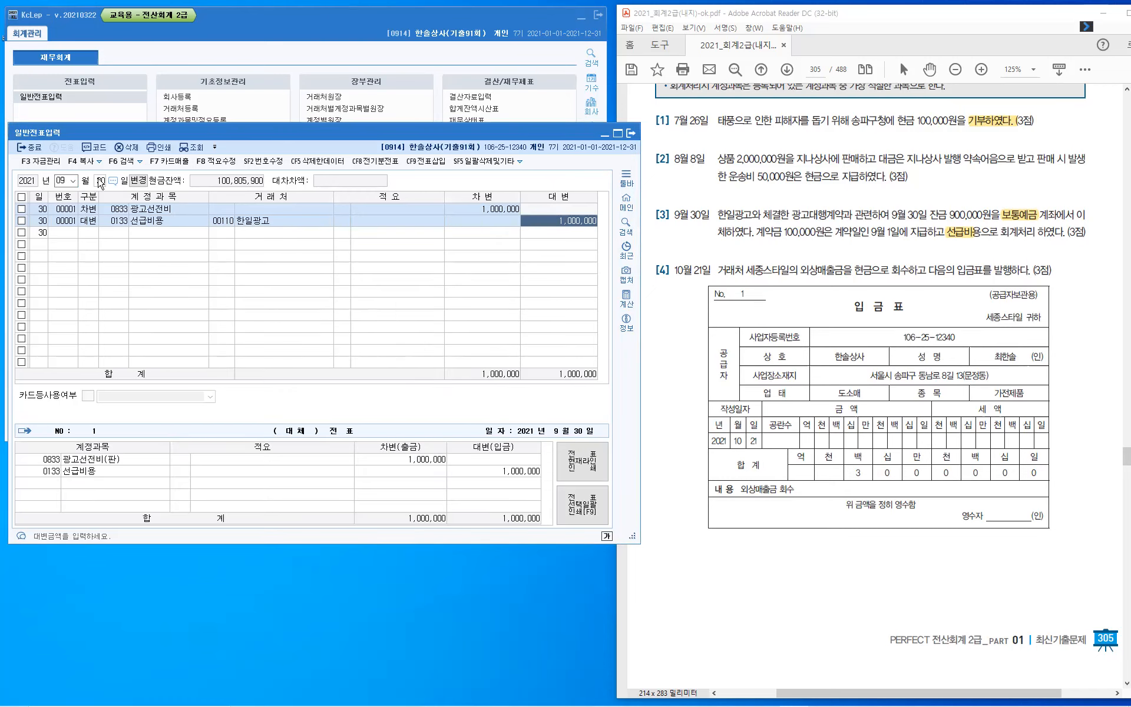
{"action": "type", "text": "100,000"}
{"action": "key", "text": "Return"}
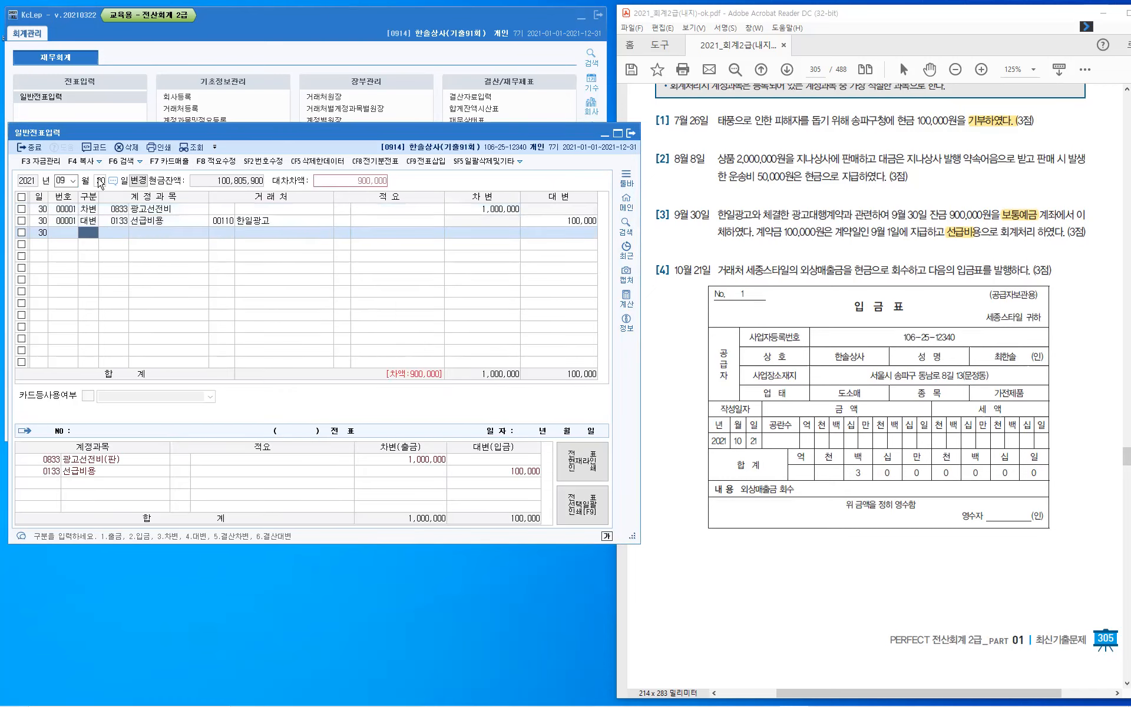
- Add a 대변 line to the September 30 voucher for account 103 보통예금 at 900,000, leaving trading partner and description empty
{"action": "type", "text": "4"}
{"action": "key", "text": "Return"}
{"action": "type", "text": "103"}
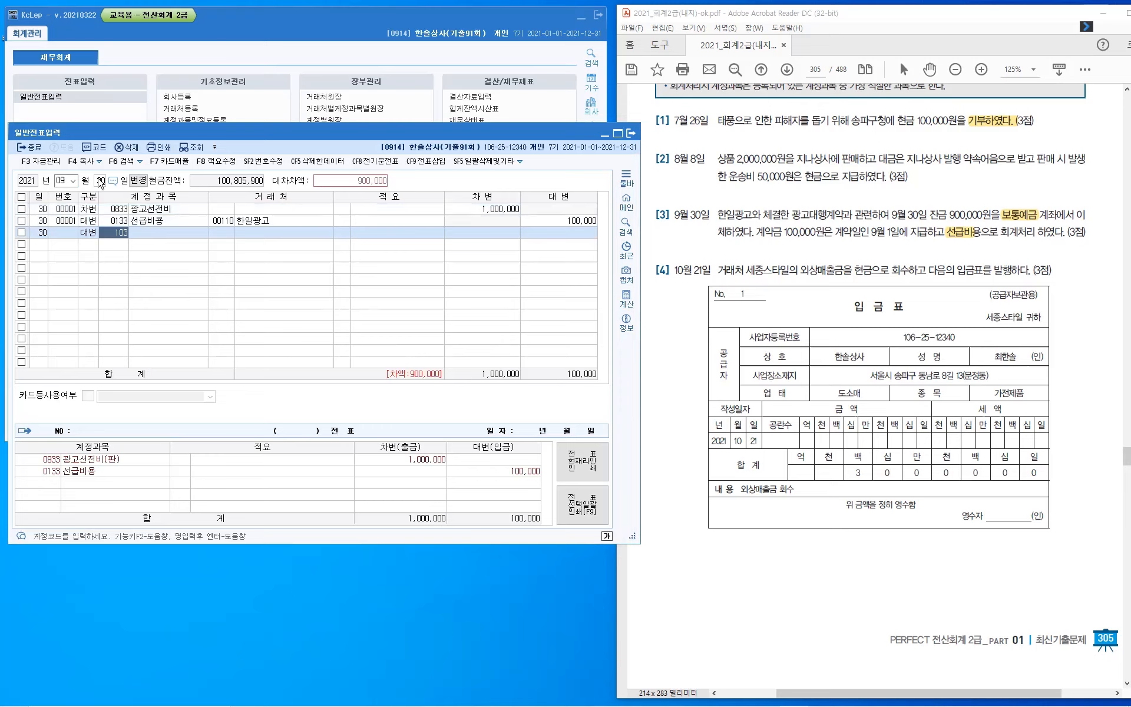
{"action": "key", "text": "Return"}
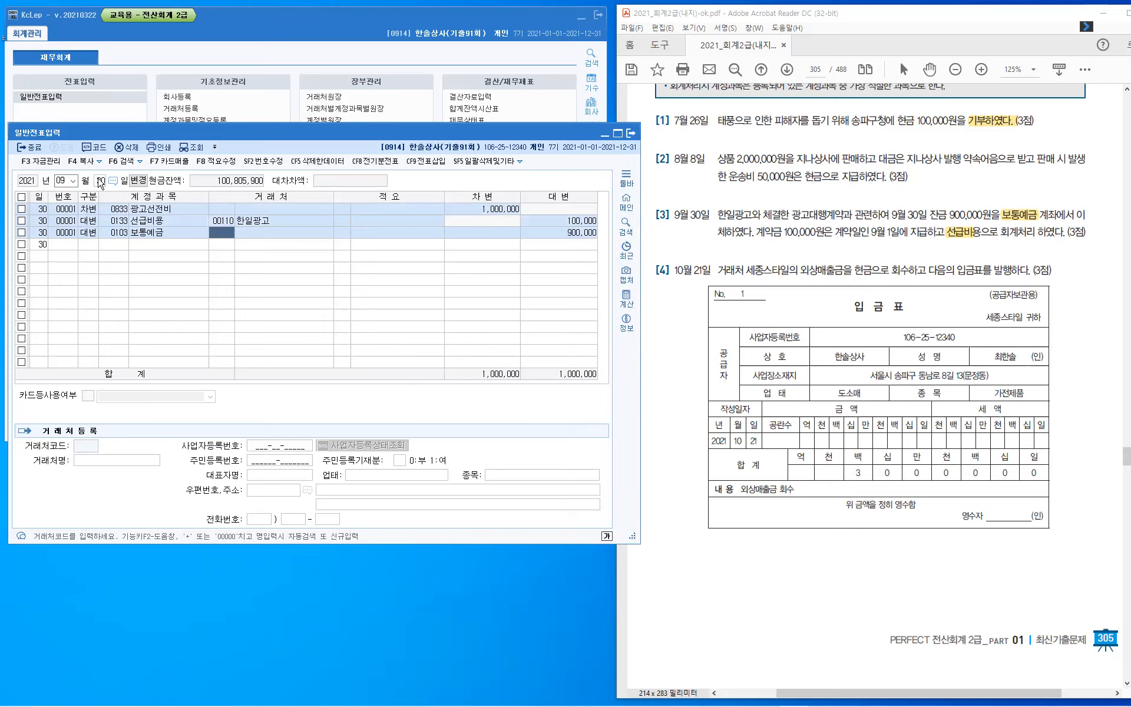
{"action": "key", "text": "Return"}
{"action": "key", "text": "Return"}
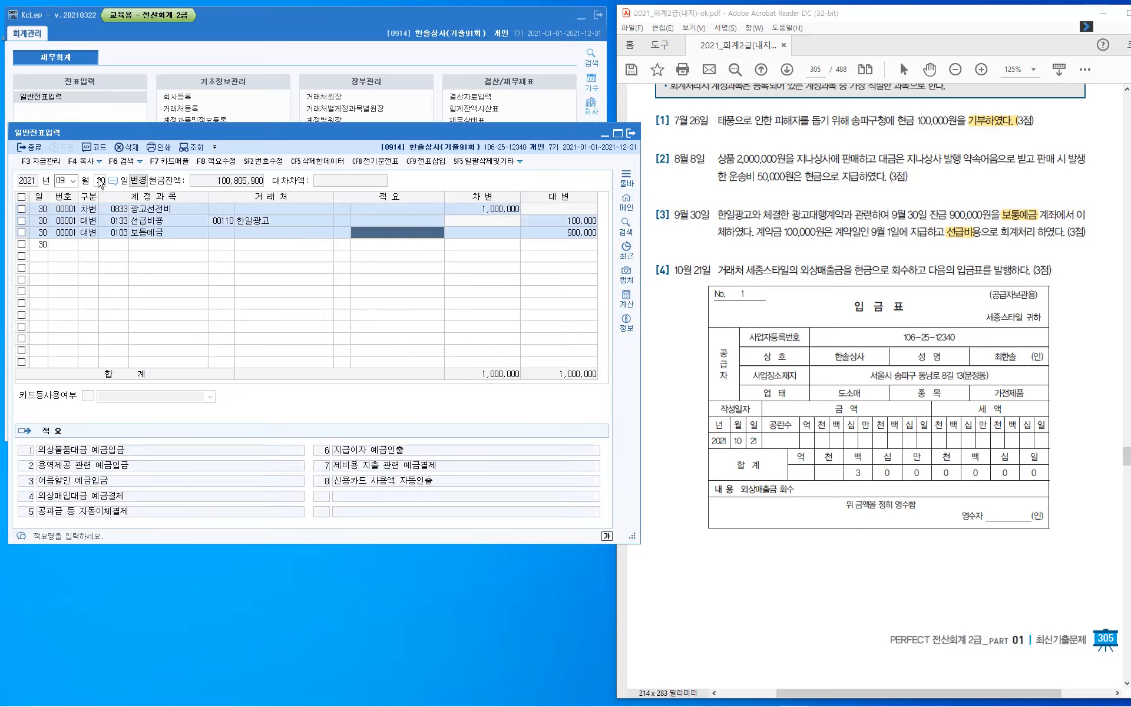
{"action": "key", "text": "Return"}
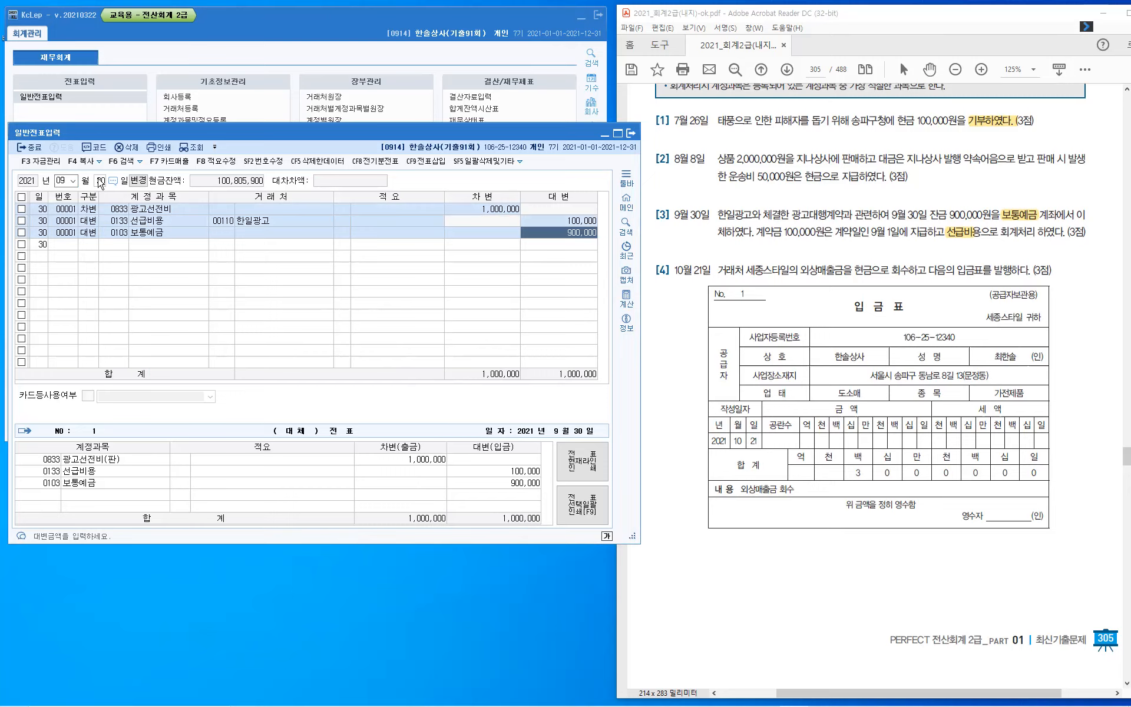
{"action": "left_click", "coordinate": [231, 230]}
{"action": "key", "text": "Return"}
- Switch the general voucher entry date to October 21, 2021
{"action": "left_click", "coordinate": [73, 181]}
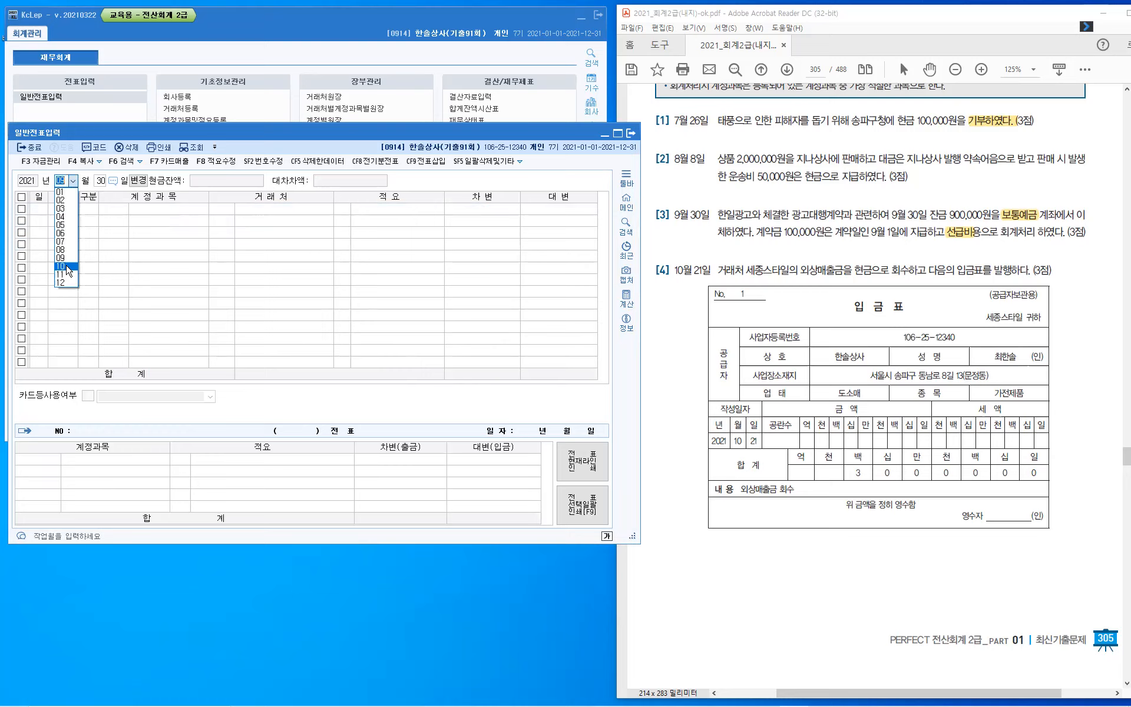
{"action": "left_click", "coordinate": [66, 267]}
{"action": "type", "text": "2"}
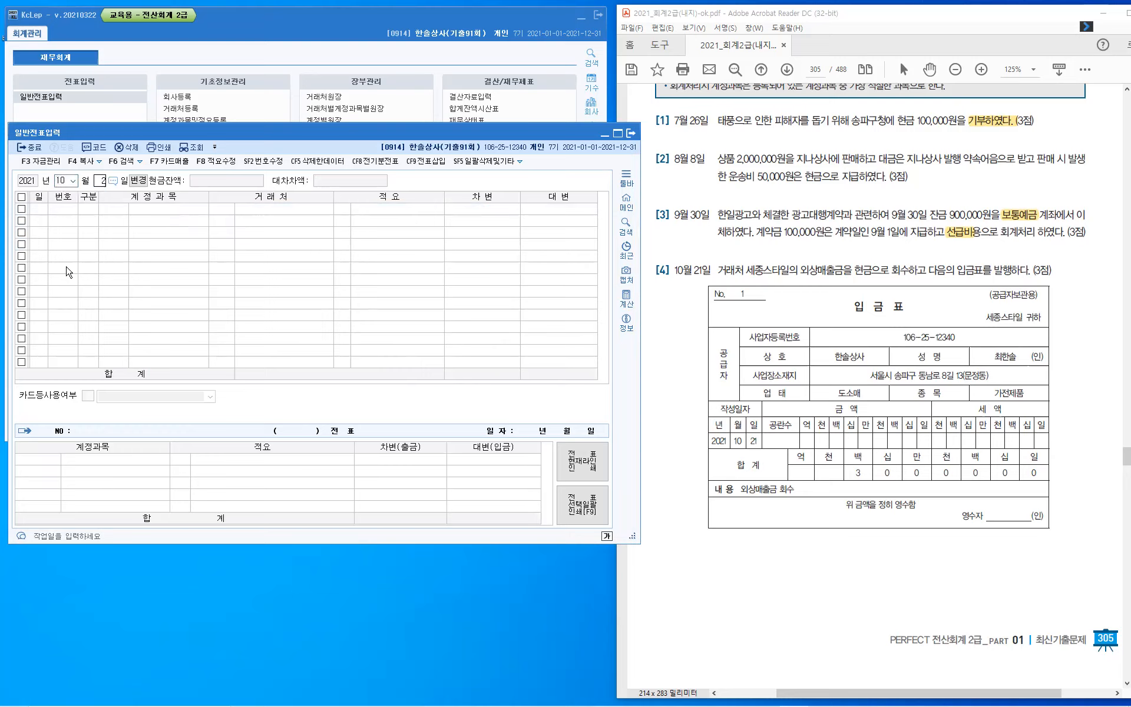
{"action": "type", "text": "1"}
{"action": "key", "text": "Return"}
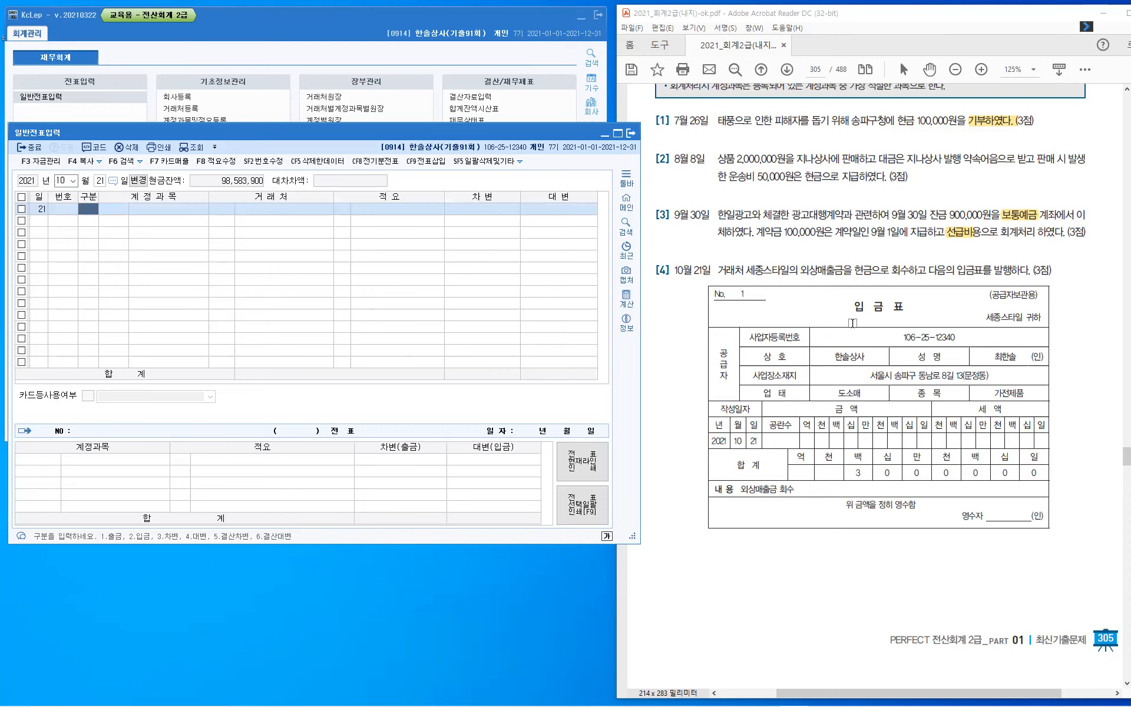
- Highlight 외상매출금 and 현금 in the October 21 transaction of the exam PDF
{"action": "left_click", "coordinate": [826, 272]}
{"action": "left_click_drag", "start_coordinate": [801, 270], "coordinate": [867, 270]}
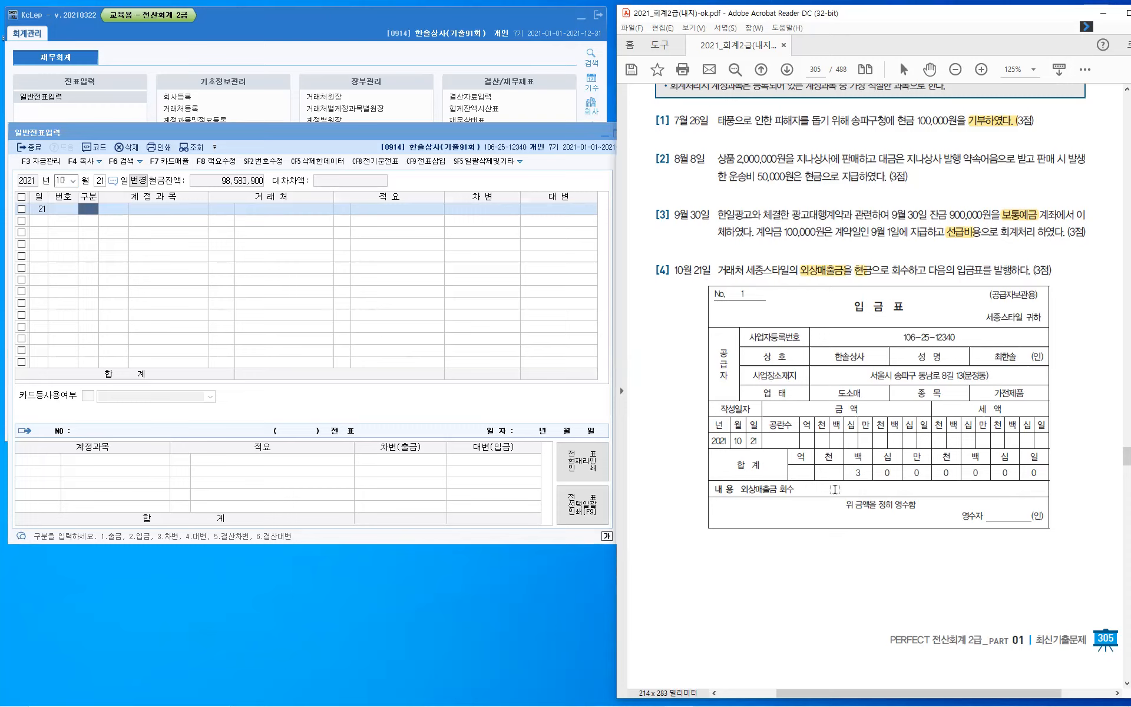
{"action": "key", "text": "ctrl"}
- Add an 입금 line to the October 21 voucher with account 108 외상매출금
{"action": "left_click", "coordinate": [87, 214]}
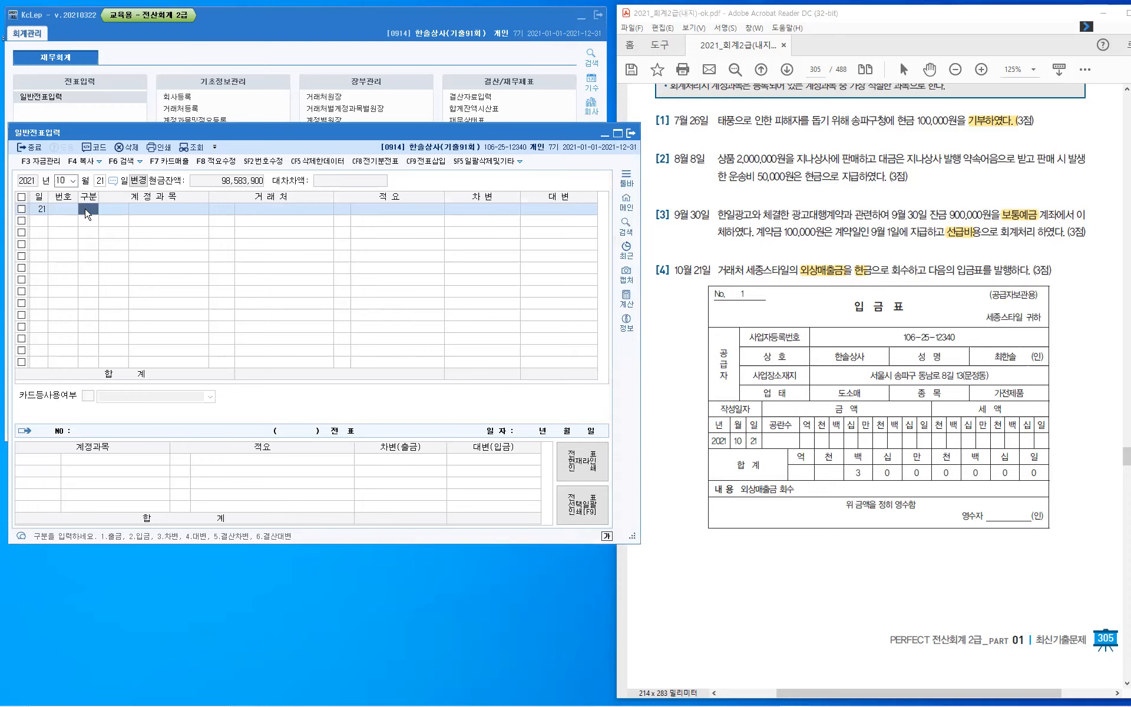
{"action": "key", "text": "Return"}
{"action": "type", "text": "108"}
{"action": "key", "text": "Return"}
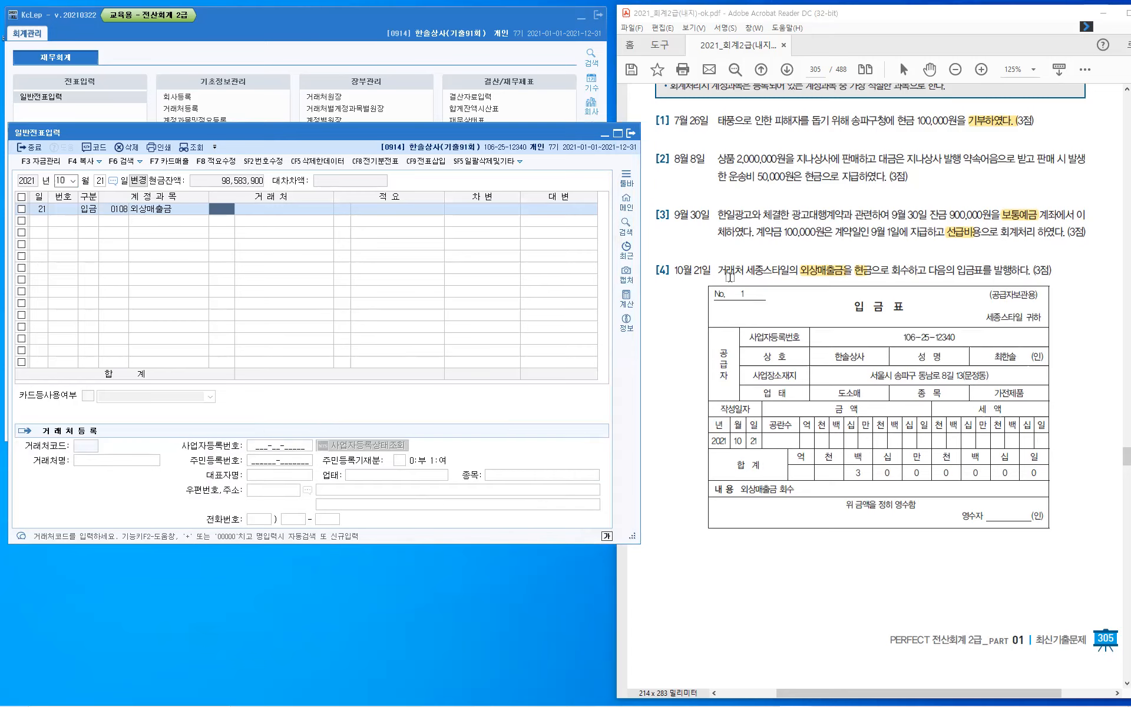
- Highlight 세종스타일 in the October 21 transaction and assign trading partner 00112 세종스타일 to the 외상매출금 line by searching 세종
{"action": "left_click_drag", "start_coordinate": [747, 271], "coordinate": [791, 272]}
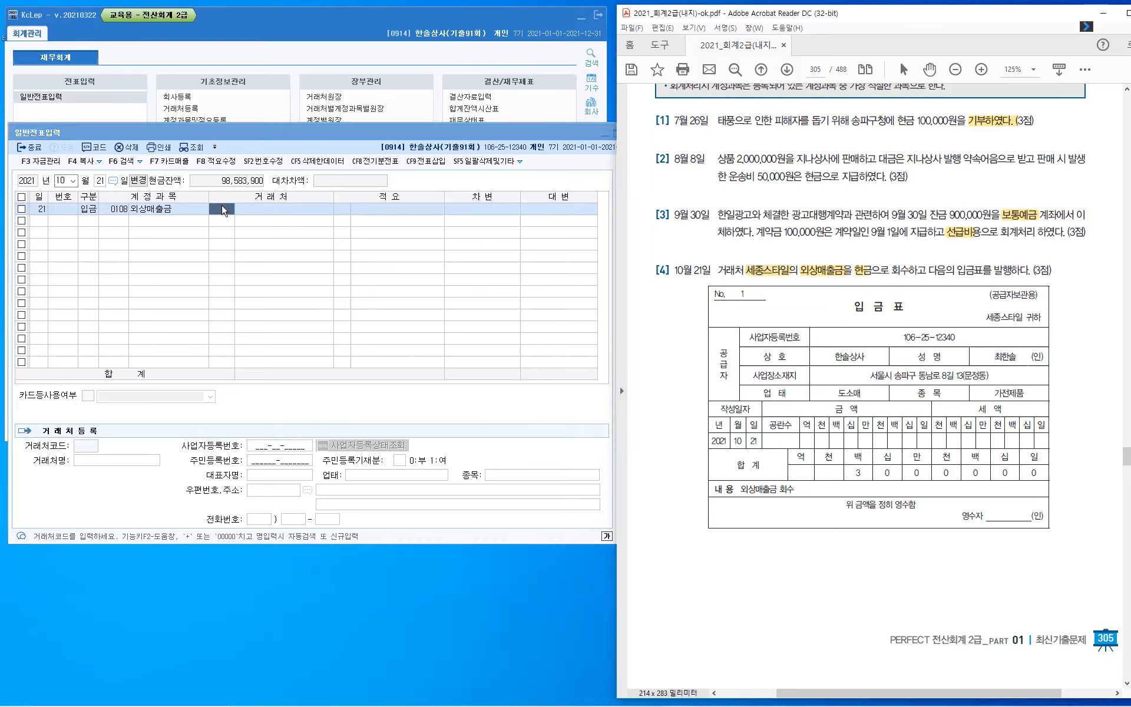
{"action": "left_click", "coordinate": [222, 204]}
{"action": "type", "text": "세종"}
{"action": "key", "text": "Return"}
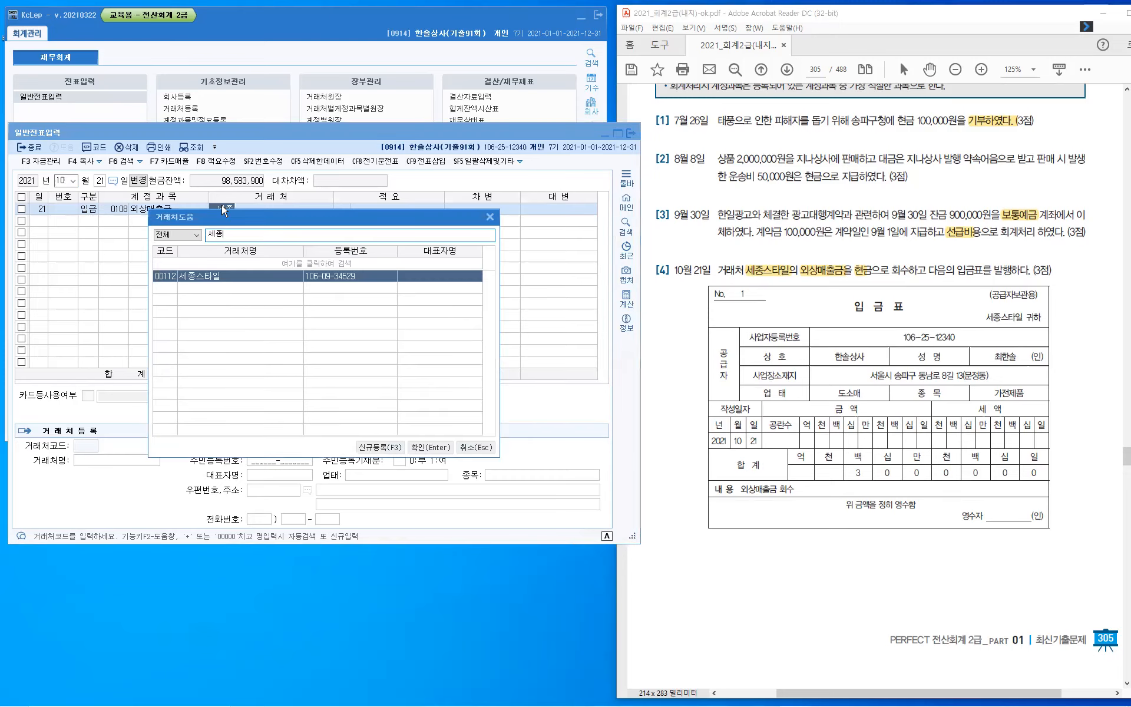
{"action": "key", "text": "Return"}
- Set the 외상매출금 line's 대변 amount to 3,000,000, leaving the description empty
{"action": "key", "text": "Return"}
{"action": "type", "text": "3,000,000"}
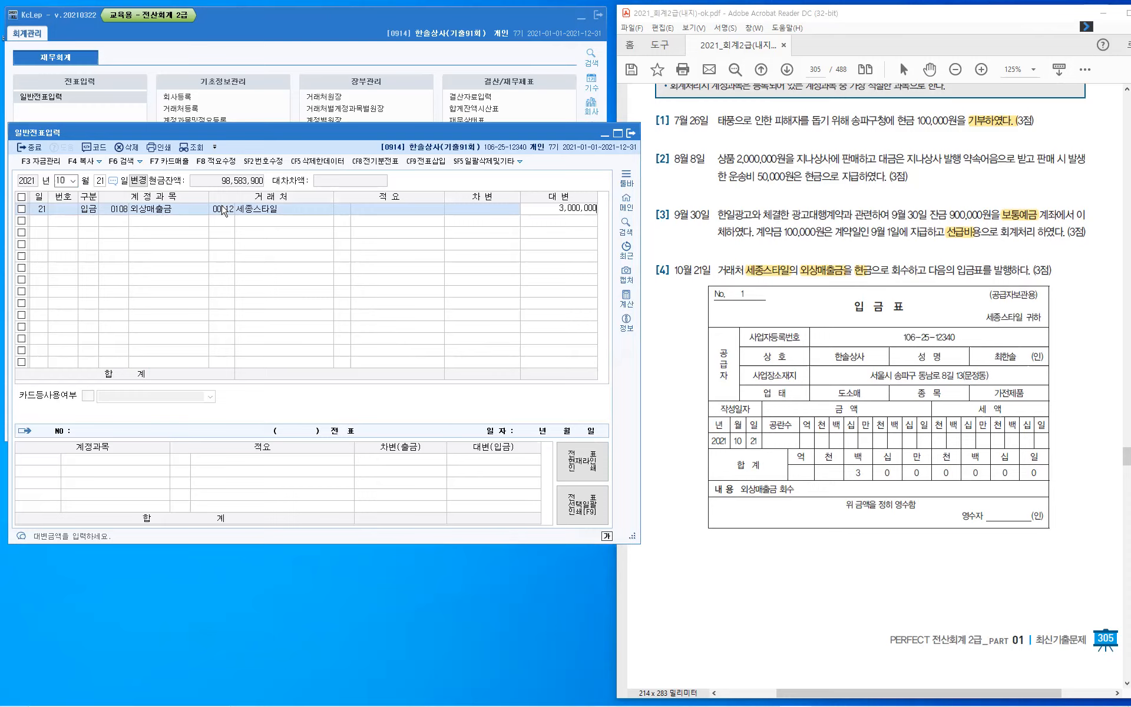
{"action": "key", "text": "Return"}
{"action": "key", "text": "Up"}
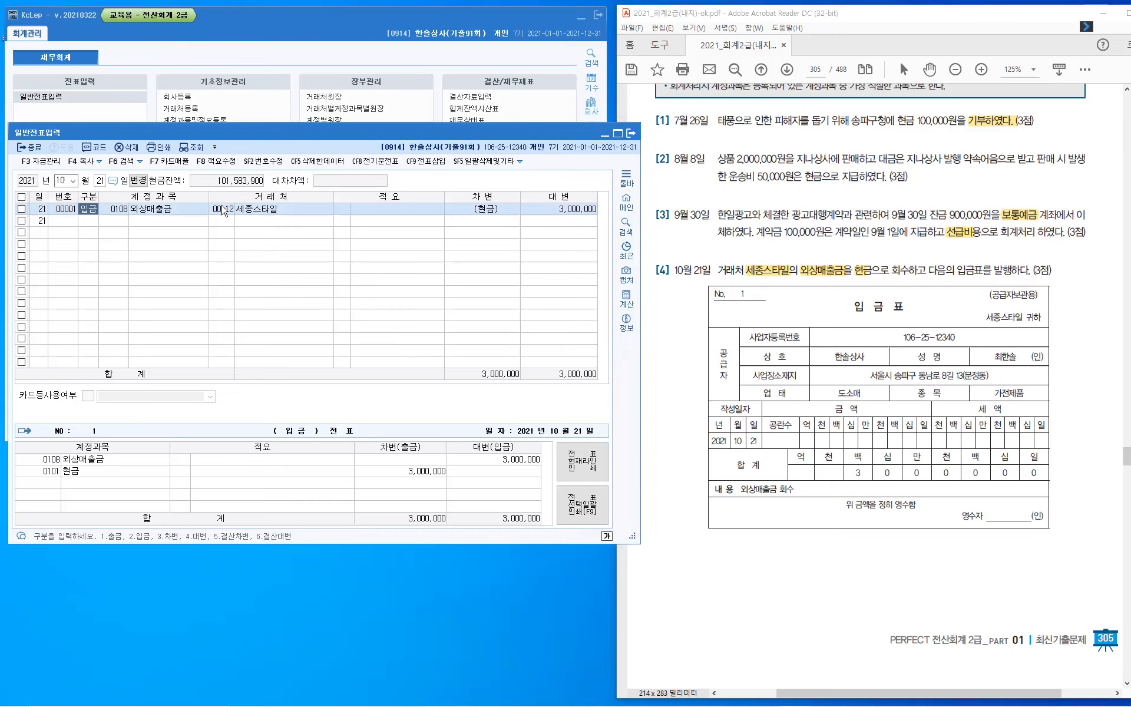
- Switch the general voucher entry date to November 20, 2021 for transaction [5] of the exam PDF
{"action": "left_click", "coordinate": [800, 228]}
{"action": "scroll", "coordinate": [799, 229], "scroll_direction": "down", "scroll_amount": 3}
{"action": "scroll", "coordinate": [802, 229], "scroll_direction": "down", "scroll_amount": 3}
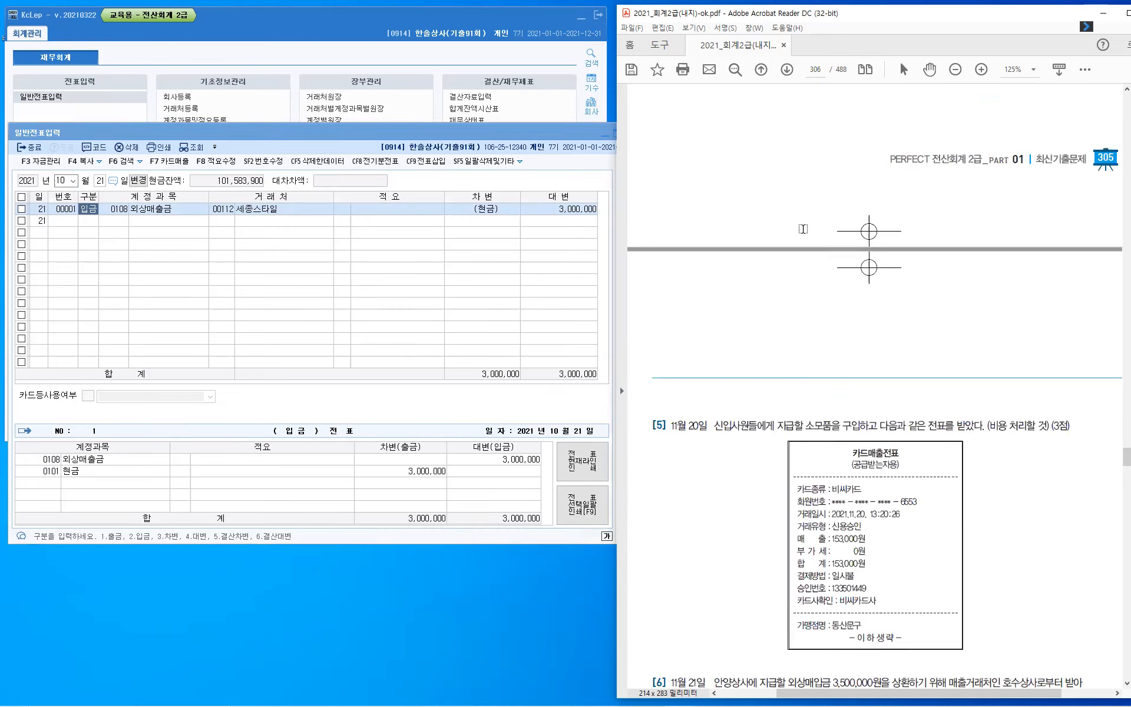
{"action": "scroll", "coordinate": [802, 228], "scroll_direction": "down", "scroll_amount": 3}
{"action": "scroll", "coordinate": [803, 228], "scroll_direction": "up", "scroll_amount": 1}
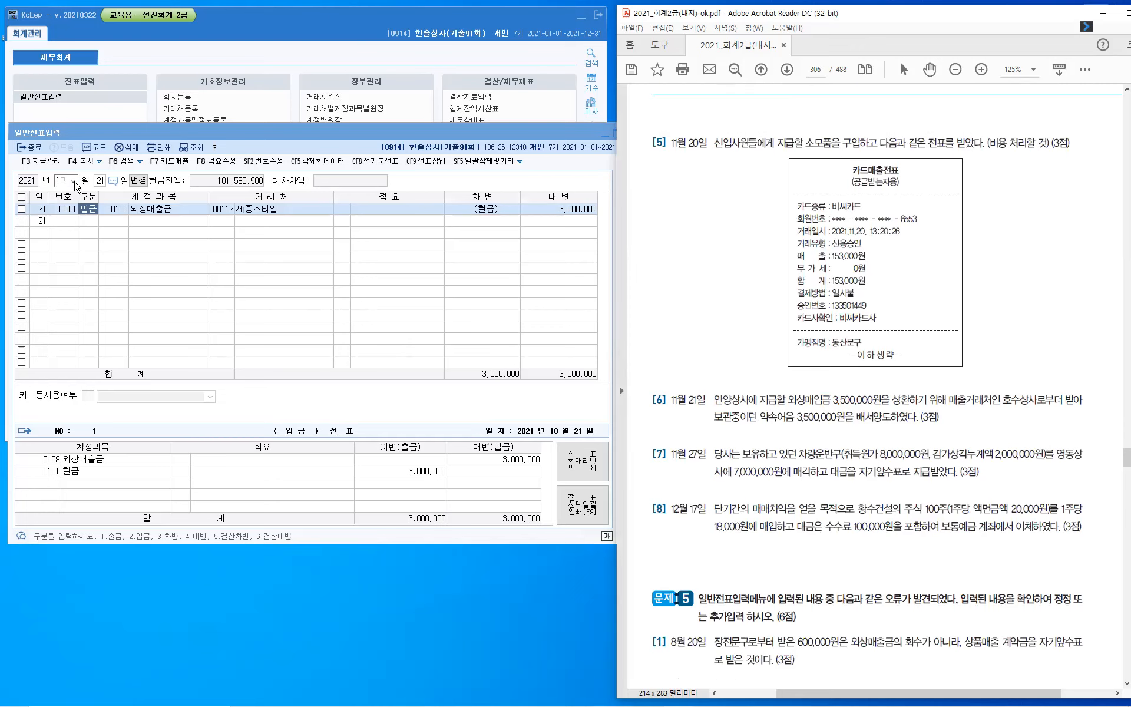
{"action": "left_click", "coordinate": [72, 180]}
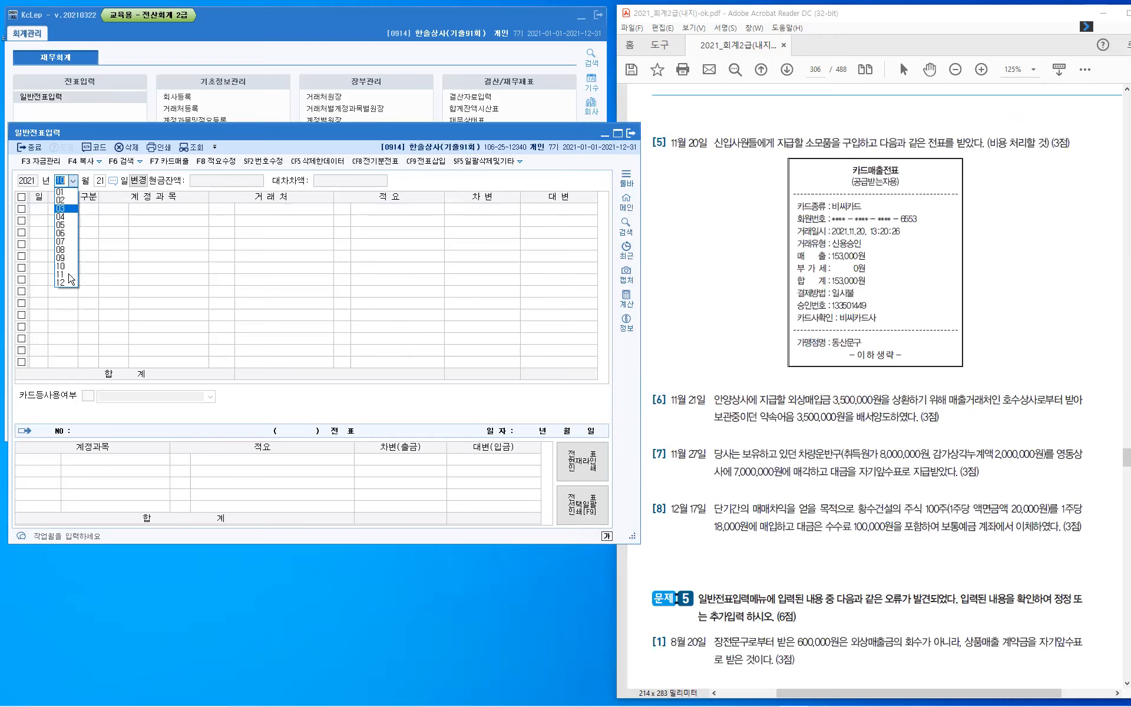
{"action": "left_click", "coordinate": [70, 279]}
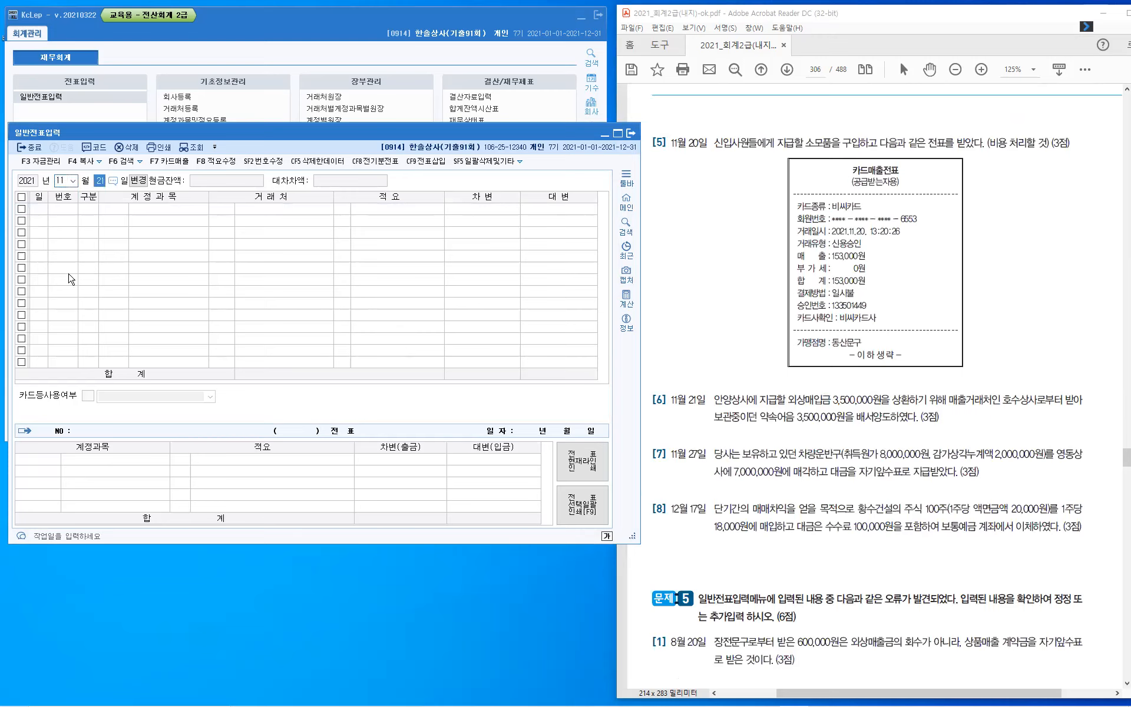
{"action": "type", "text": "20"}
{"action": "key", "text": "Return"}
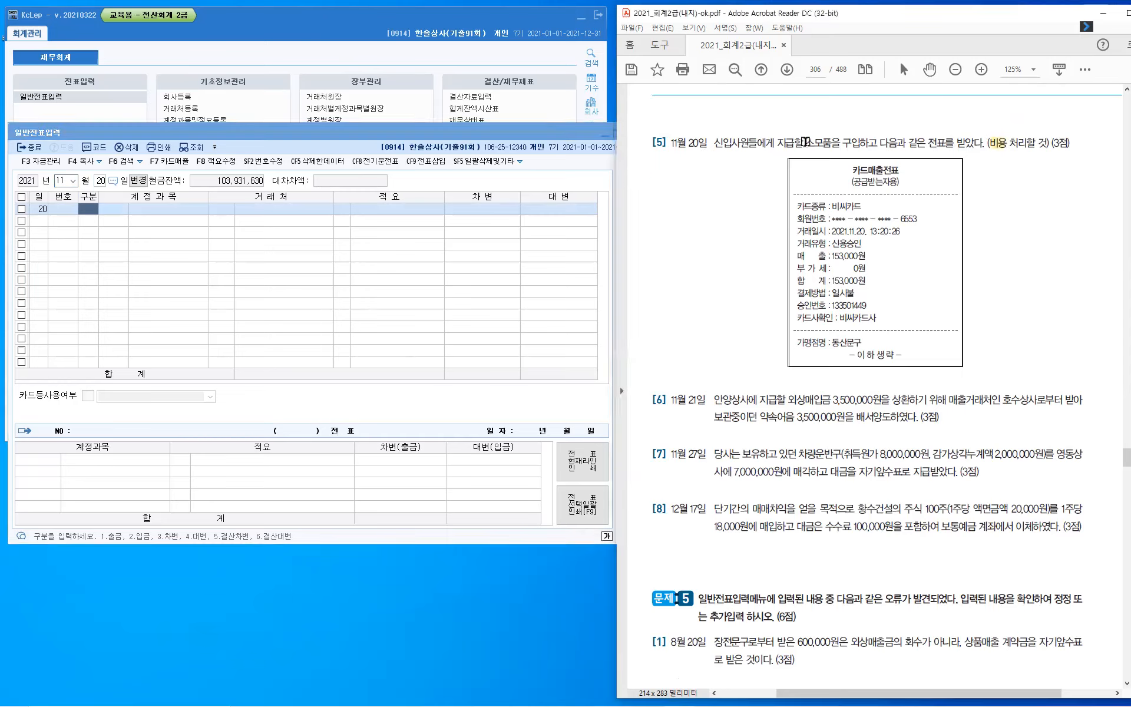
- Highlight 소모품 in transaction [5], and 비씨카드 and the 153,000원 total on its card slip
{"action": "left_click_drag", "start_coordinate": [806, 143], "coordinate": [833, 144]}
{"action": "double_click", "coordinate": [859, 208]}
{"action": "left_click_drag", "start_coordinate": [831, 281], "coordinate": [864, 284]}
{"action": "left_click", "coordinate": [883, 390]}
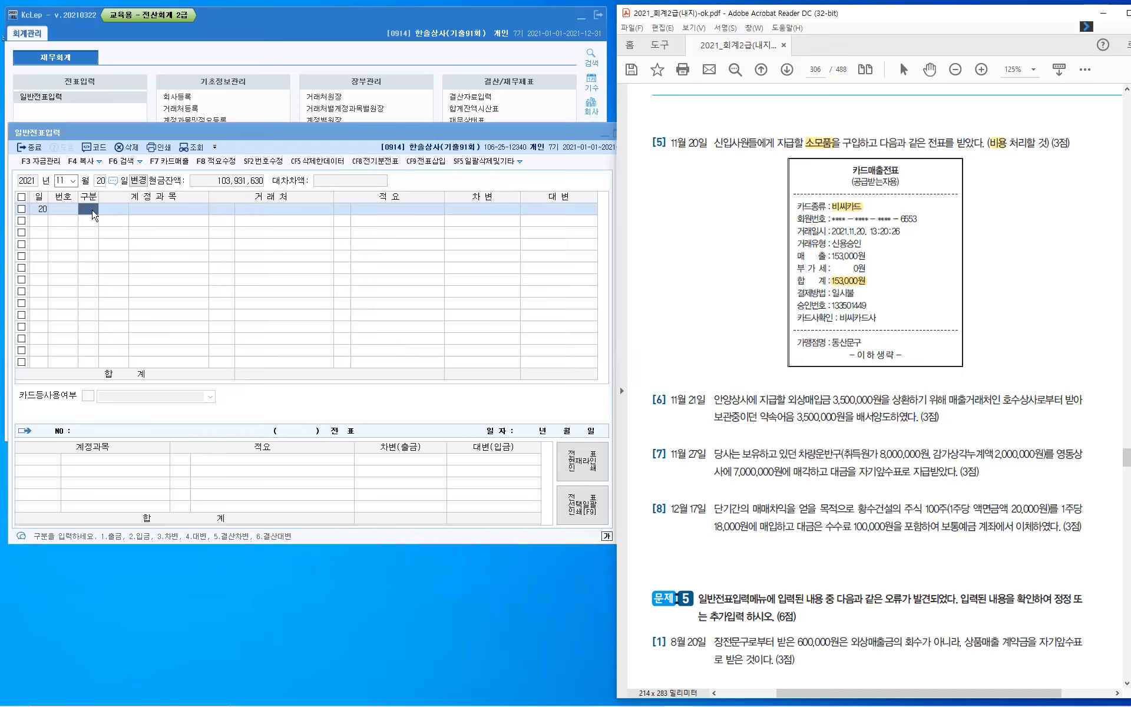
- Add a 차변 line to the November 20 voucher with account 소모품
{"action": "left_click", "coordinate": [93, 215]}
{"action": "type", "text": "3"}
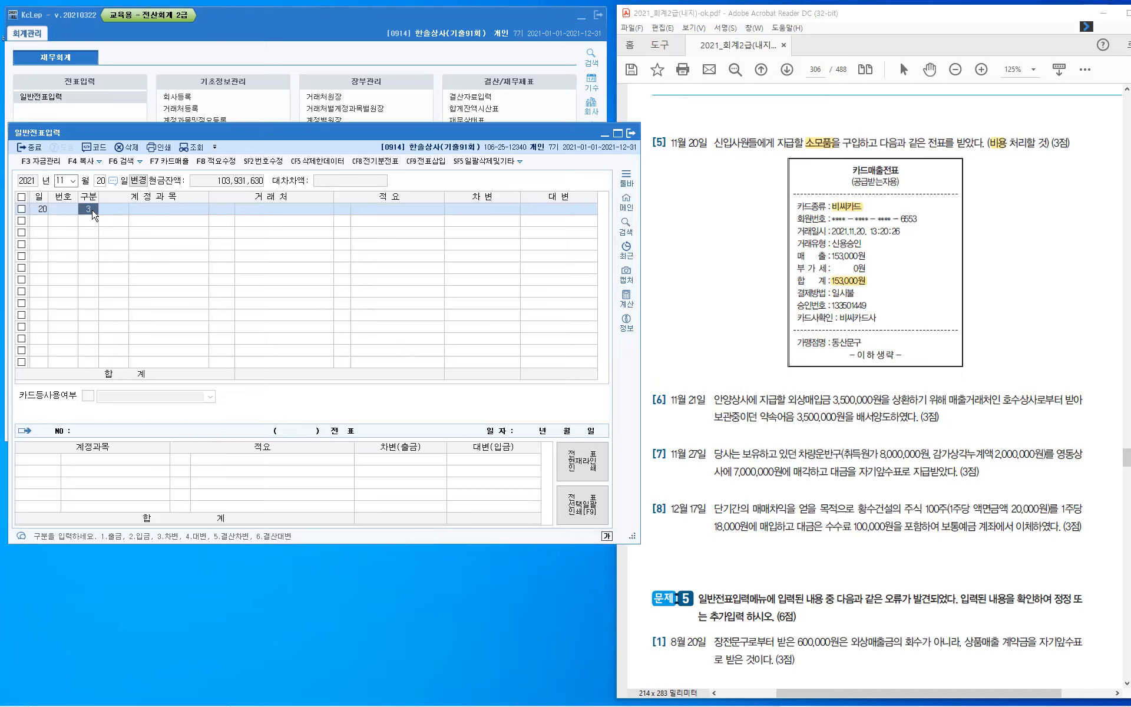
{"action": "key", "text": "Return"}
{"action": "type", "text": "소모품"}
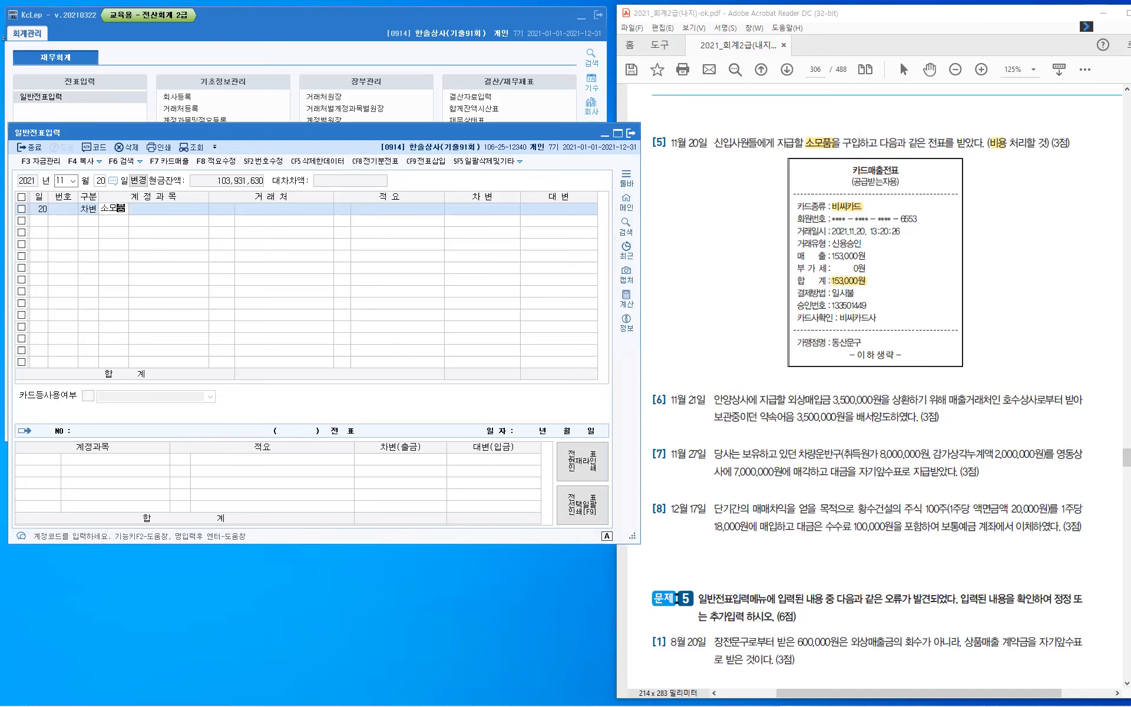
{"action": "key", "text": "Return"}
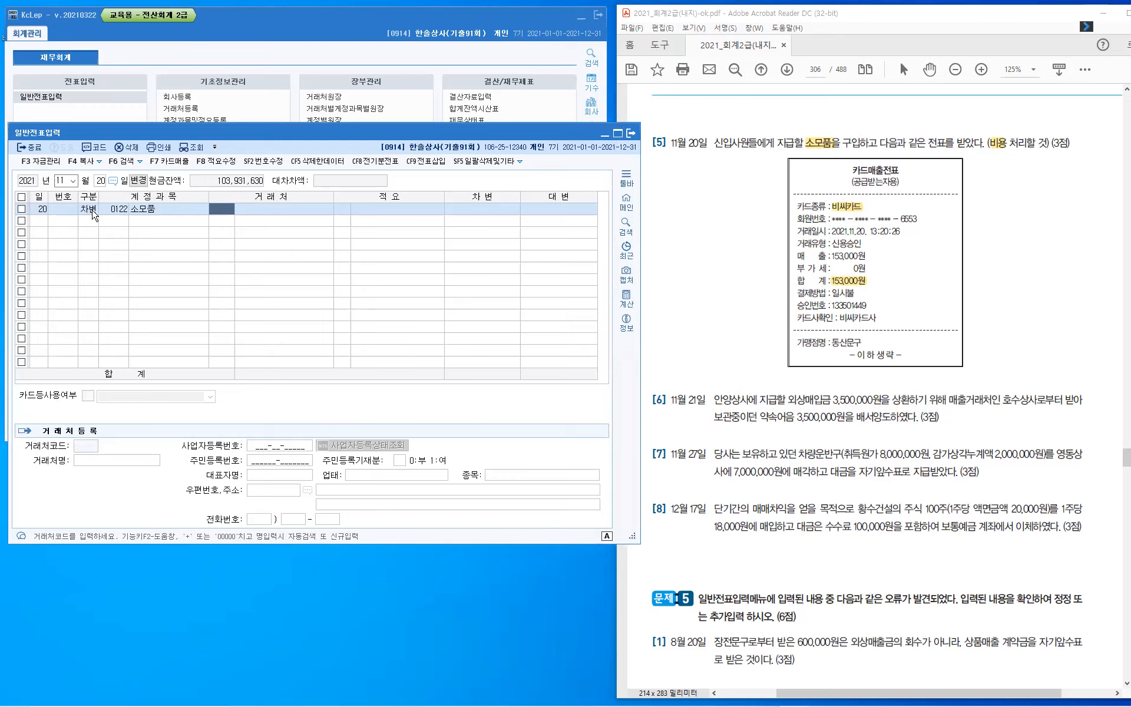
- Change the 차변 line's account to 0830 소모품비 (판매관리비) by searching 소모
{"action": "key", "text": "Left"}
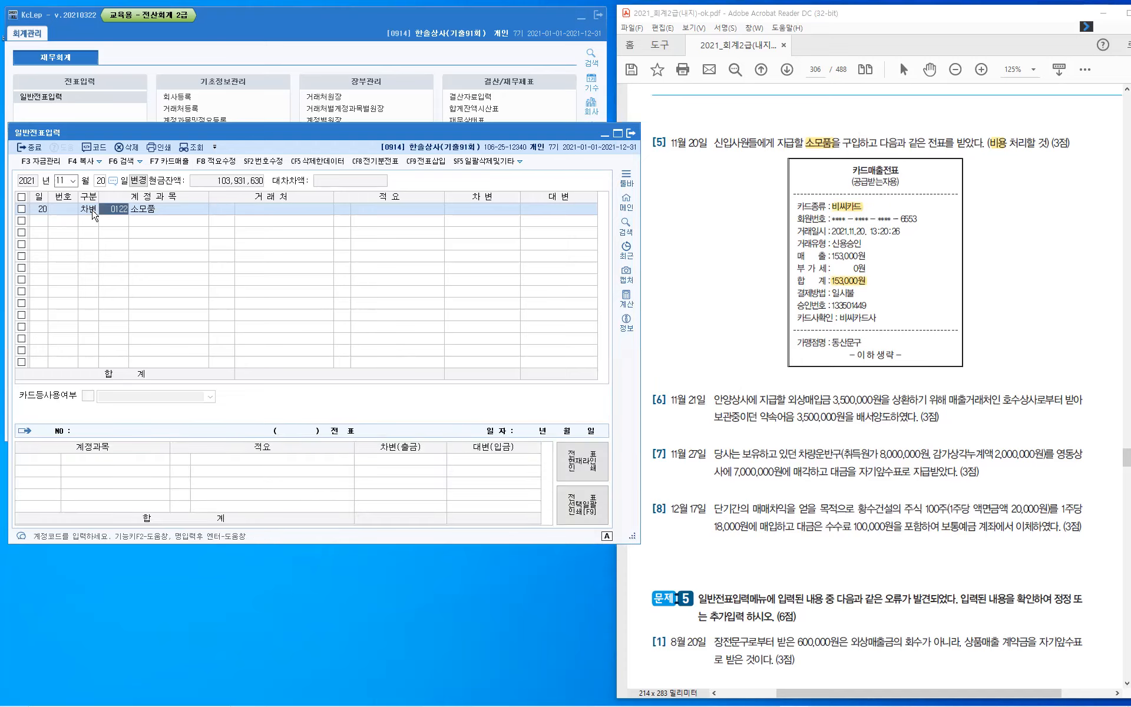
{"action": "type", "text": "소모"}
{"action": "key", "text": "Return"}
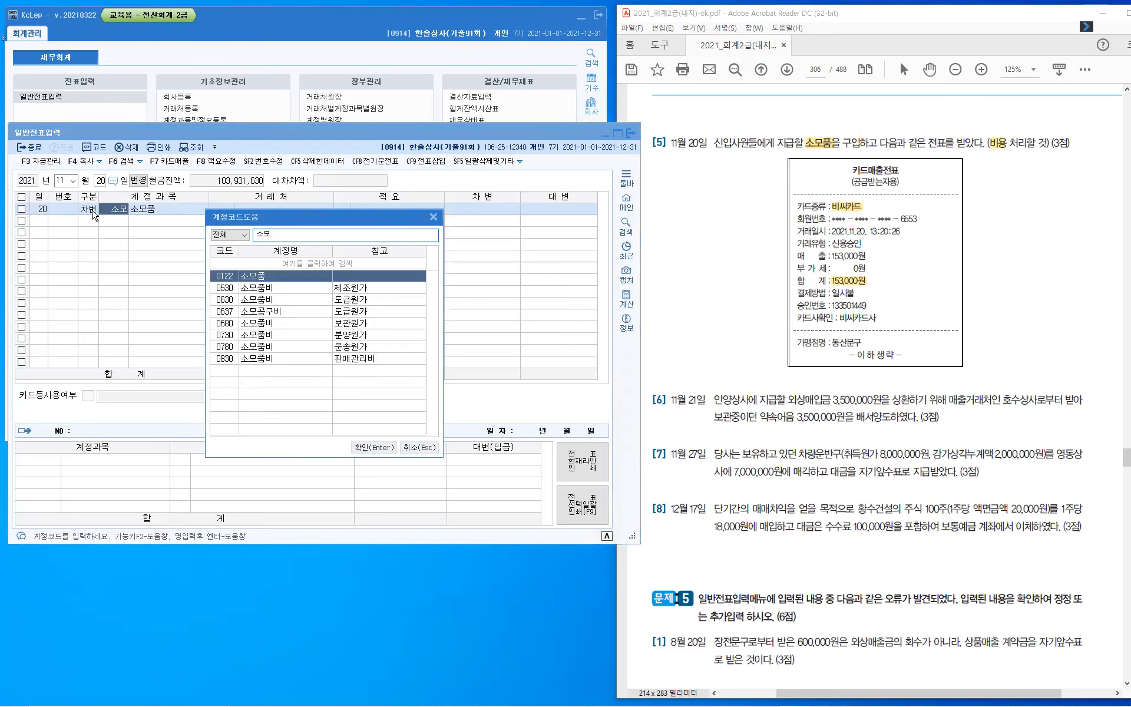
{"action": "key", "text": "Page_Down"}
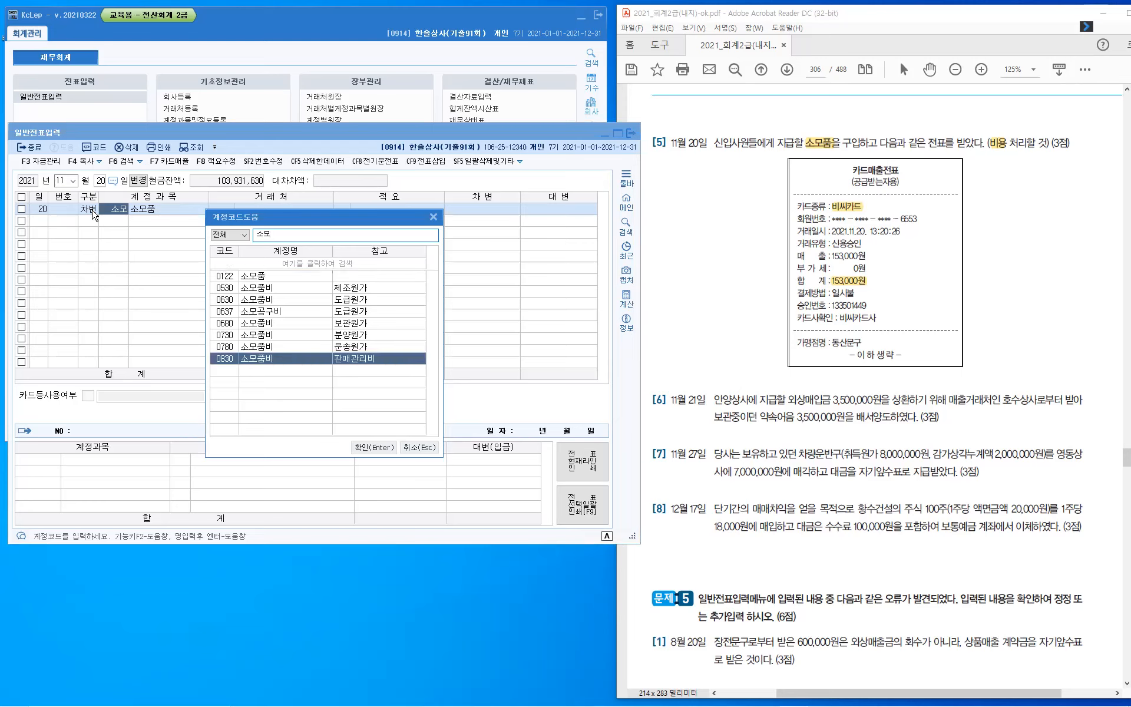
{"action": "key", "text": "Return"}
- Set the 소모품비 line's 차변 amount to 153,000, leaving trading partner and description empty
{"action": "key", "text": "Return"}
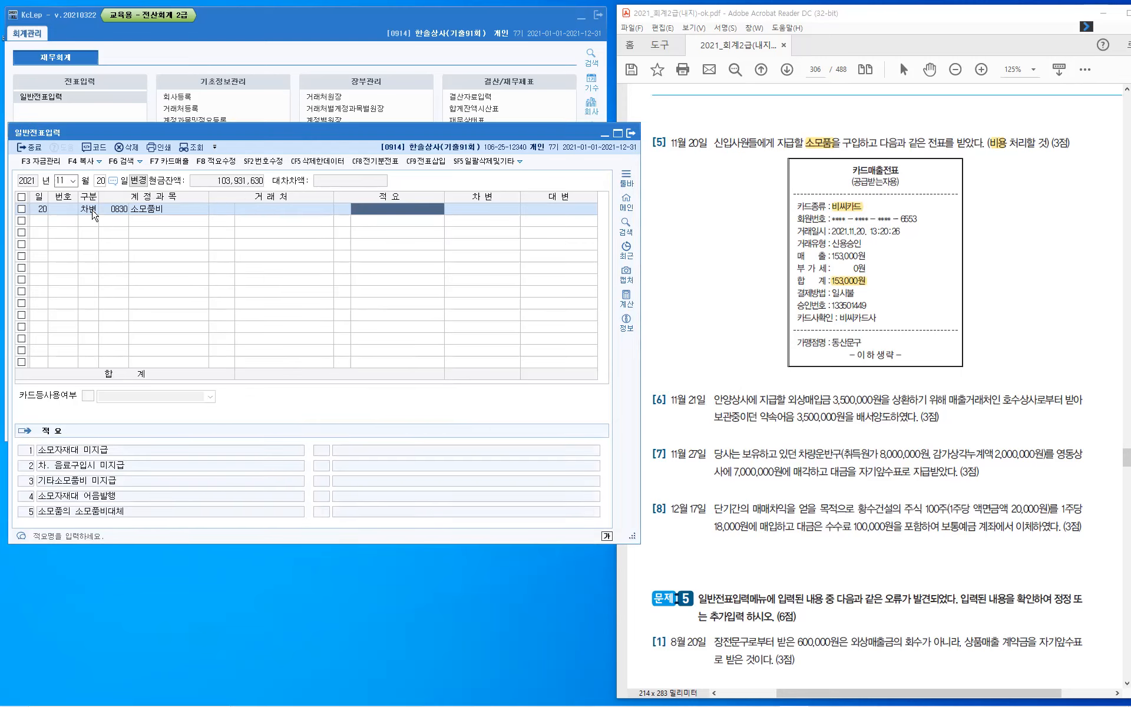
{"action": "key", "text": "Return"}
{"action": "type", "text": "1530000"}
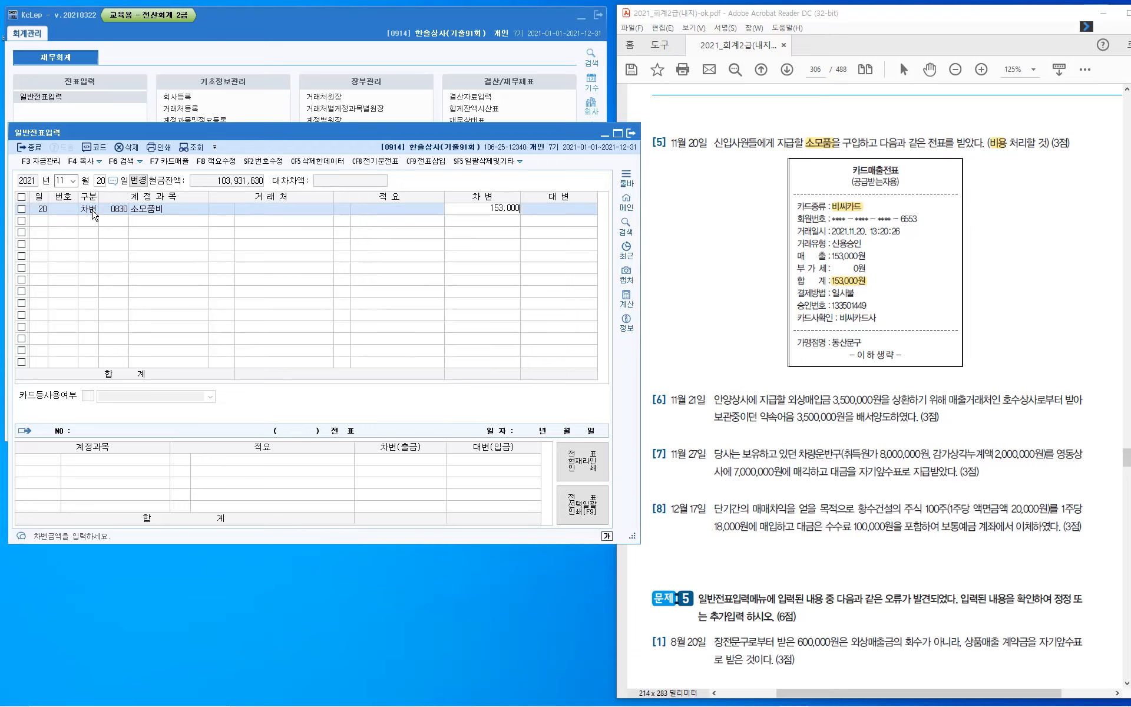
{"action": "key", "text": "Return"}
- Add a 대변 line for account 253 미지급금 at 153,000 and assign trading partner 99601 비씨카드 by searching 비씨
{"action": "key", "text": "Return"}
{"action": "type", "text": "253"}
{"action": "key", "text": "Return"}
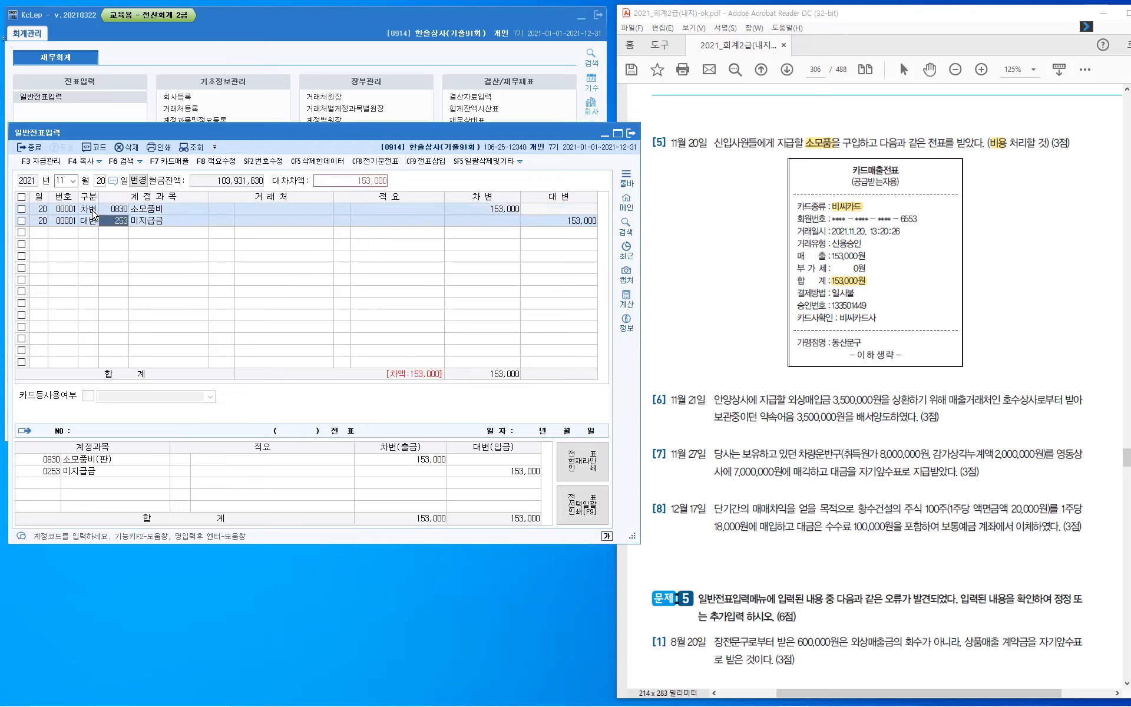
{"action": "type", "text": "비씨"}
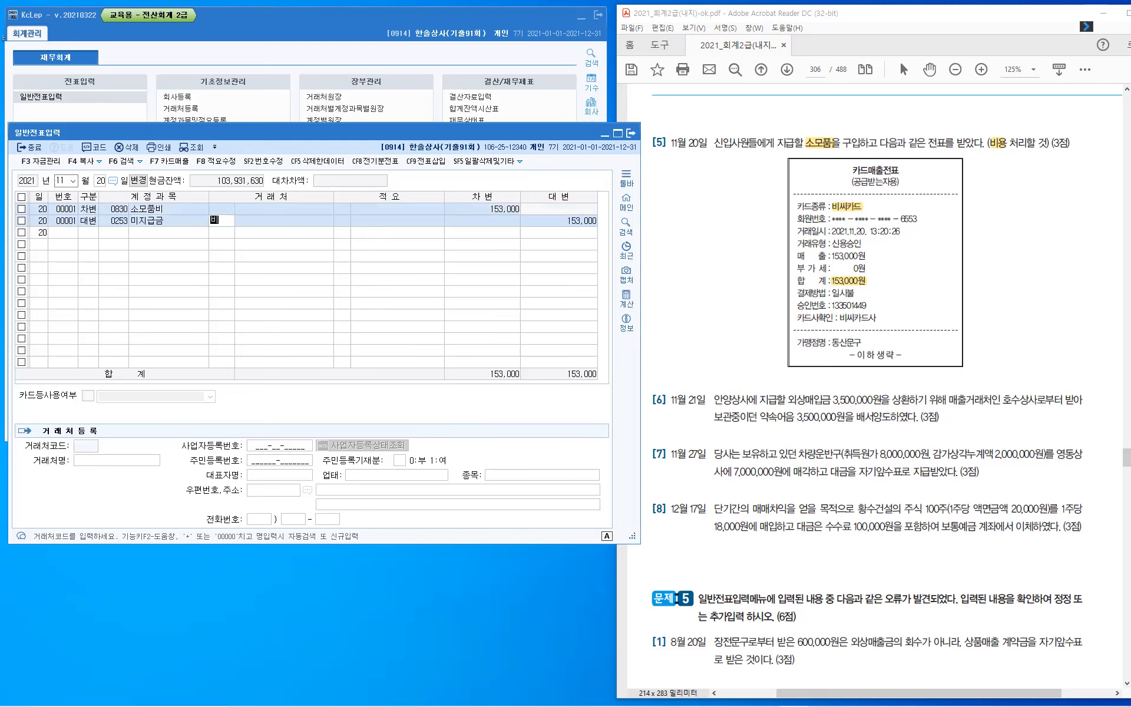
{"action": "key", "text": "Return"}
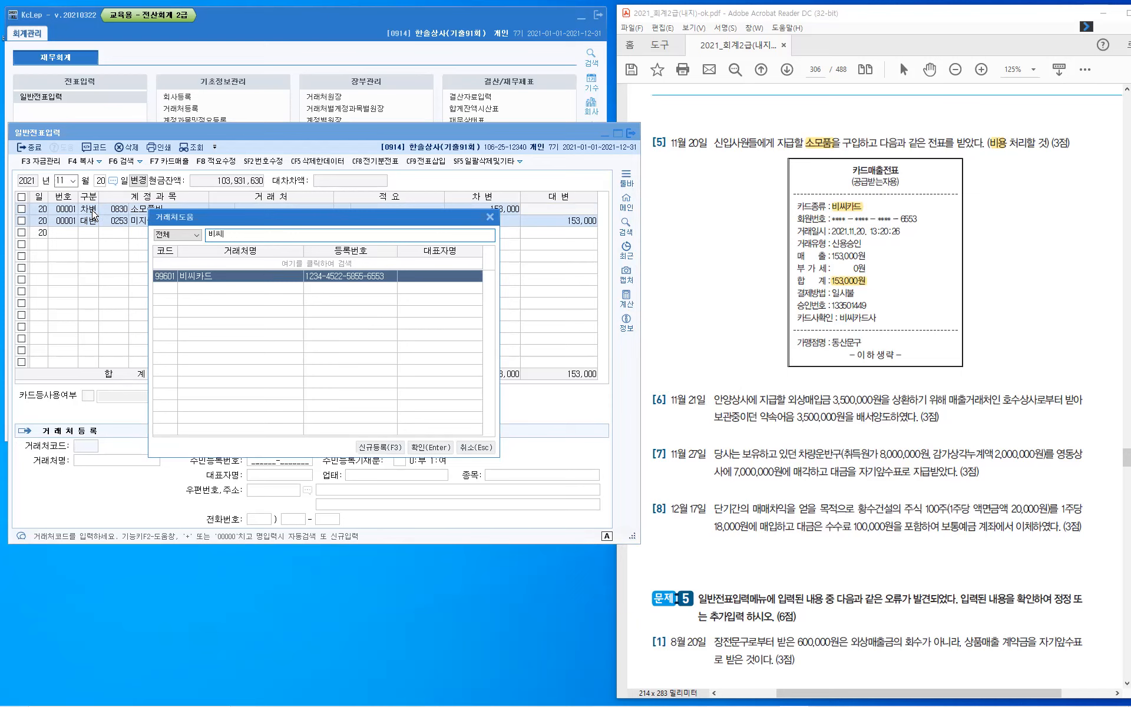
{"action": "key", "text": "Return"}
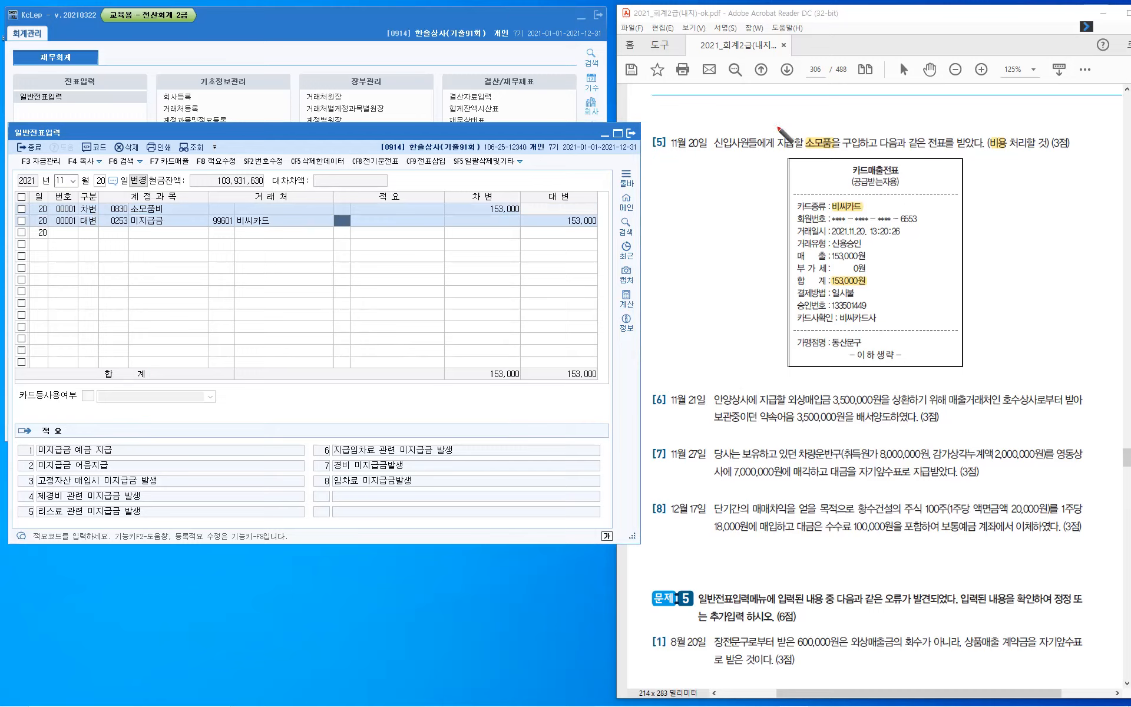
- Draw red quotation marks around 소모품 and 비용 in transaction [5] of the exam PDF
{"action": "left_click", "coordinate": [810, 140]}
{"action": "left_click_drag", "start_coordinate": [836, 135], "coordinate": [834, 144]}
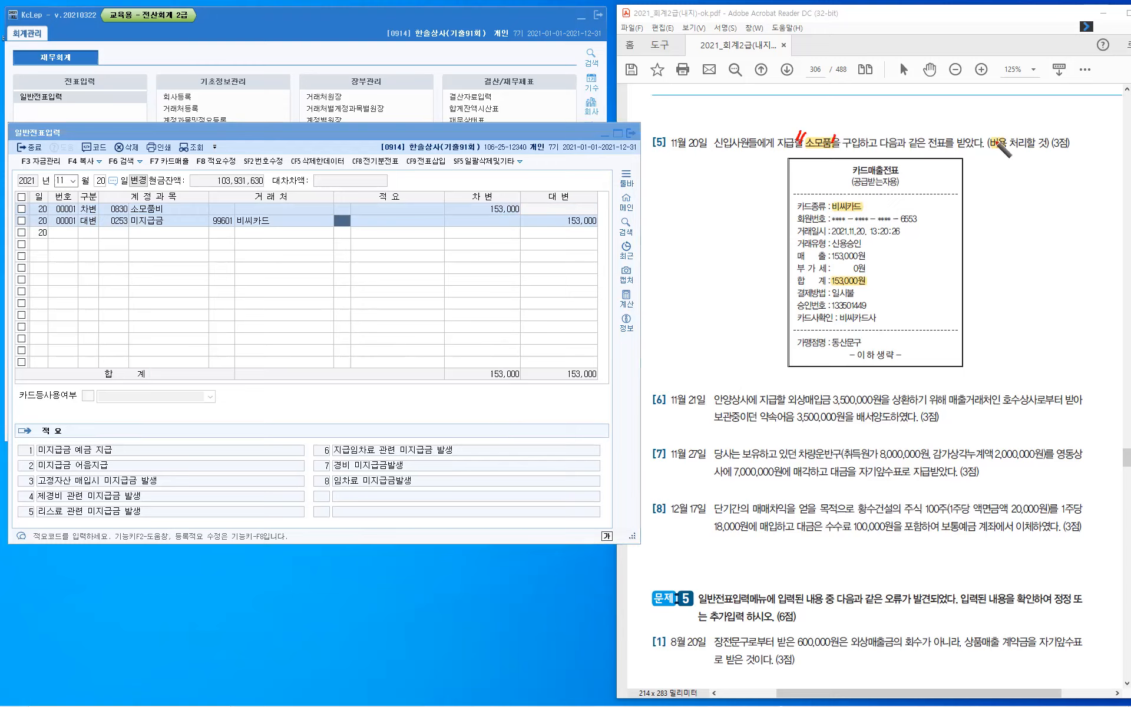
{"action": "left_click_drag", "start_coordinate": [992, 135], "coordinate": [988, 145]}
- Handwrite 소모품비 in red above the sentence of transaction [5]
{"action": "left_click_drag", "start_coordinate": [892, 102], "coordinate": [884, 115]}
{"action": "left_click_drag", "start_coordinate": [891, 107], "coordinate": [900, 113]}
{"action": "left_click_drag", "start_coordinate": [892, 112], "coordinate": [900, 119]}
{"action": "left_click_drag", "start_coordinate": [900, 102], "coordinate": [906, 111]}
{"action": "left_click_drag", "start_coordinate": [903, 111], "coordinate": [903, 117]}
{"action": "left_click_drag", "start_coordinate": [900, 118], "coordinate": [907, 116]}
{"action": "left_click_drag", "start_coordinate": [909, 103], "coordinate": [916, 102]}
{"action": "left_click_drag", "start_coordinate": [911, 104], "coordinate": [911, 109]}
{"action": "left_click_drag", "start_coordinate": [908, 111], "coordinate": [918, 110]}
{"action": "left_click_drag", "start_coordinate": [910, 115], "coordinate": [921, 115]}
{"action": "left_click_drag", "start_coordinate": [925, 104], "coordinate": [925, 114]}
{"action": "left_click_drag", "start_coordinate": [921, 110], "coordinate": [926, 110]}
{"action": "left_click_drag", "start_coordinate": [920, 116], "coordinate": [925, 114]}
{"action": "left_click_drag", "start_coordinate": [931, 101], "coordinate": [930, 122]}
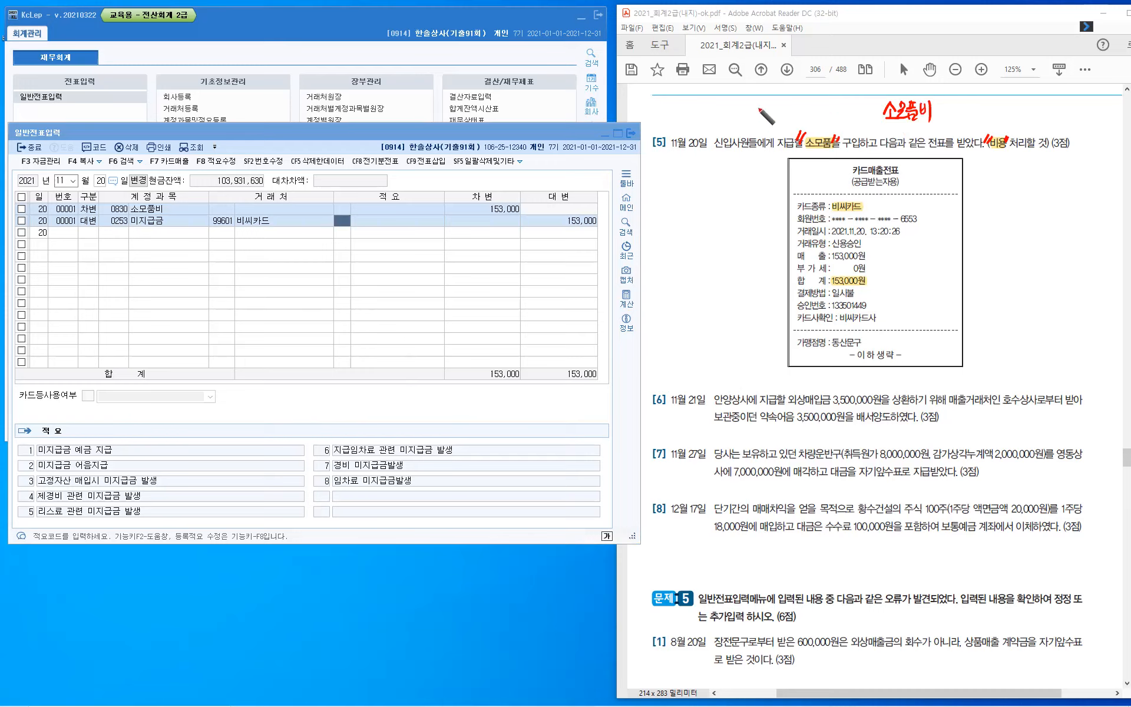
- Handwrite 사무용품비 in red above the 소모품 wording, to the left of the 소모품비 note
{"action": "left_click_drag", "start_coordinate": [752, 101], "coordinate": [744, 121]}
{"action": "left_click_drag", "start_coordinate": [750, 110], "coordinate": [763, 122]}
{"action": "left_click_drag", "start_coordinate": [763, 110], "coordinate": [769, 110]}
{"action": "left_click_drag", "start_coordinate": [771, 106], "coordinate": [778, 106]}
{"action": "left_click_drag", "start_coordinate": [766, 111], "coordinate": [779, 110]}
{"action": "left_click_drag", "start_coordinate": [773, 111], "coordinate": [772, 121]}
{"action": "left_click_drag", "start_coordinate": [788, 101], "coordinate": [788, 114]}
{"action": "left_click_drag", "start_coordinate": [797, 99], "coordinate": [797, 106]}
{"action": "left_click_drag", "start_coordinate": [793, 106], "coordinate": [803, 106]}
{"action": "left_click_drag", "start_coordinate": [791, 110], "coordinate": [804, 109]}
{"action": "left_click_drag", "start_coordinate": [795, 112], "coordinate": [808, 114]}
{"action": "left_click_drag", "start_coordinate": [813, 104], "coordinate": [812, 113]}
{"action": "left_click_drag", "start_coordinate": [808, 109], "coordinate": [813, 109]}
{"action": "left_click_drag", "start_coordinate": [818, 98], "coordinate": [818, 123]}
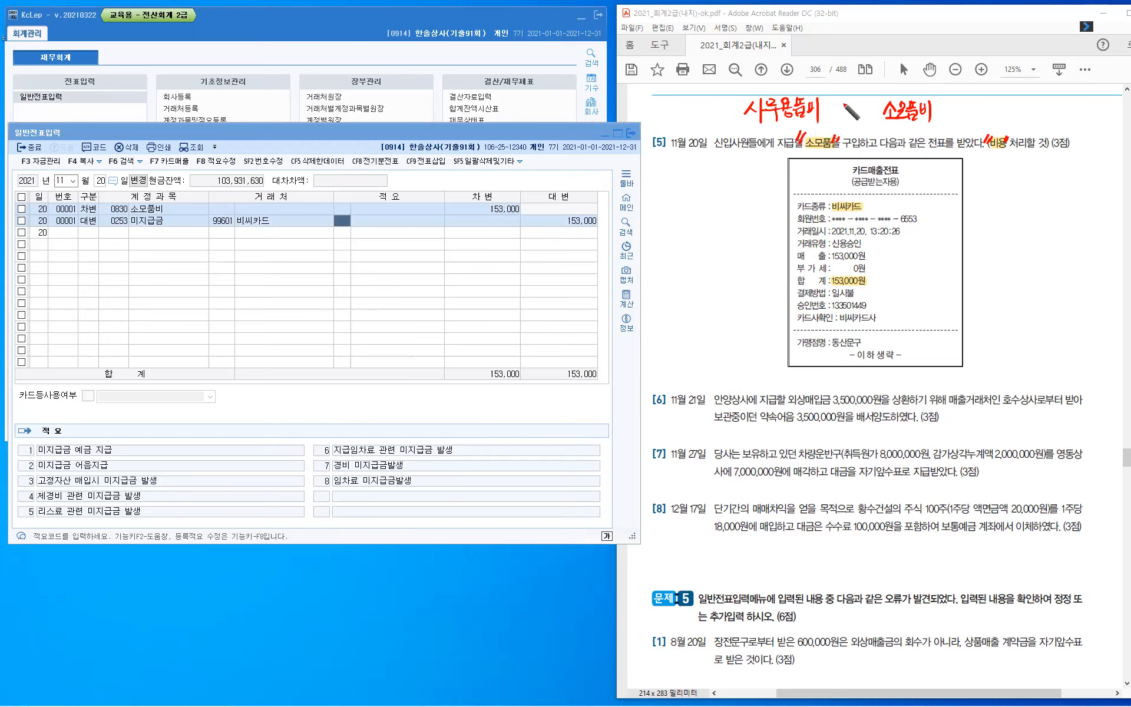
- Join the 사무용품비 and underlined 소모품비 notes with a handwritten "or", and write (차) 비용 in red beside the card slip
{"action": "left_click_drag", "start_coordinate": [845, 100], "coordinate": [844, 101]}
{"action": "mouse_move", "coordinate": [858, 99]}
{"action": "left_mouse_down"}
{"action": "mouse_move", "coordinate": [858, 115]}
{"action": "mouse_move", "coordinate": [866, 101]}
{"action": "mouse_move", "coordinate": [908, 118]}
{"action": "left_mouse_up"}
{"action": "mouse_move", "coordinate": [714, 177]}
{"action": "left_mouse_down"}
{"action": "mouse_move", "coordinate": [707, 200]}
{"action": "mouse_move", "coordinate": [728, 196]}
{"action": "left_mouse_up"}
{"action": "left_click_drag", "start_coordinate": [728, 187], "coordinate": [732, 187]}
{"action": "mouse_move", "coordinate": [735, 174]}
{"action": "left_mouse_down"}
{"action": "mouse_move", "coordinate": [735, 202]}
{"action": "mouse_move", "coordinate": [749, 203]}
{"action": "left_mouse_up"}
{"action": "left_click_drag", "start_coordinate": [755, 182], "coordinate": [762, 205]}
{"action": "left_click_drag", "start_coordinate": [771, 175], "coordinate": [771, 177]}
{"action": "left_click_drag", "start_coordinate": [769, 185], "coordinate": [770, 191]}
{"action": "left_click_drag", "start_coordinate": [765, 193], "coordinate": [778, 190]}
{"action": "left_click_drag", "start_coordinate": [774, 197], "coordinate": [774, 199]}
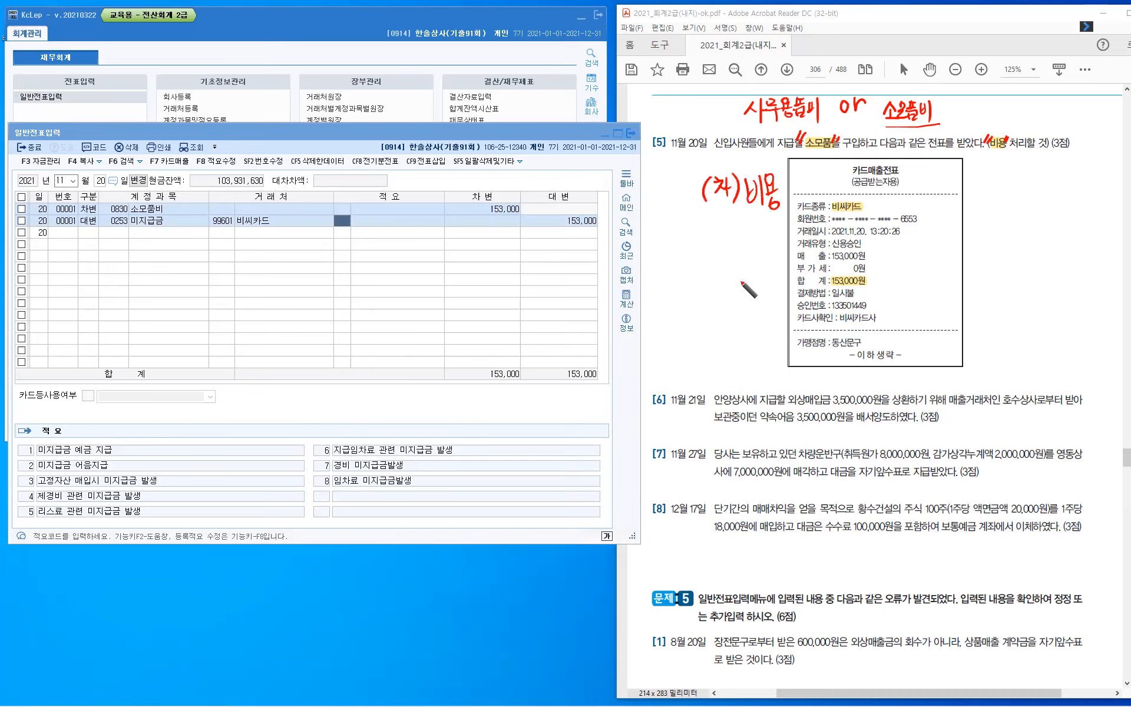
- Handwrite (대) 미지급금 in red below the (차) 비용 note, extending over the card slip
{"action": "left_click_drag", "start_coordinate": [712, 247], "coordinate": [709, 267]}
{"action": "left_click_drag", "start_coordinate": [715, 250], "coordinate": [725, 263]}
{"action": "left_click_drag", "start_coordinate": [733, 246], "coordinate": [732, 261]}
{"action": "left_click_drag", "start_coordinate": [733, 254], "coordinate": [737, 255]}
{"action": "left_click_drag", "start_coordinate": [739, 241], "coordinate": [740, 265]}
{"action": "left_click_drag", "start_coordinate": [743, 236], "coordinate": [748, 271]}
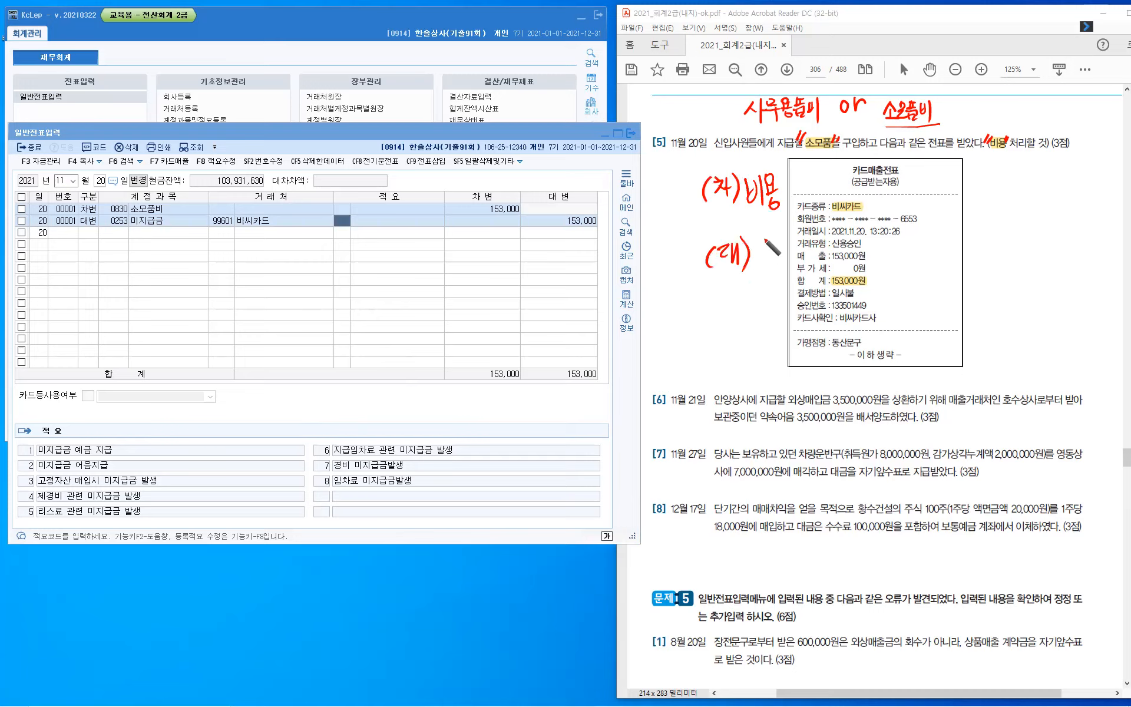
{"action": "left_click_drag", "start_coordinate": [764, 240], "coordinate": [766, 259]}
{"action": "left_click_drag", "start_coordinate": [765, 241], "coordinate": [774, 257]}
{"action": "left_click_drag", "start_coordinate": [779, 237], "coordinate": [779, 262]}
{"action": "left_click_drag", "start_coordinate": [781, 243], "coordinate": [791, 257]}
{"action": "mouse_move", "coordinate": [794, 238]}
{"action": "left_mouse_down"}
{"action": "mouse_move", "coordinate": [793, 261]}
{"action": "mouse_move", "coordinate": [804, 242]}
{"action": "left_mouse_up"}
{"action": "left_click_drag", "start_coordinate": [795, 245], "coordinate": [813, 242]}
{"action": "left_click_drag", "start_coordinate": [802, 250], "coordinate": [808, 260]}
{"action": "left_click_drag", "start_coordinate": [813, 233], "coordinate": [820, 243]}
{"action": "left_click_drag", "start_coordinate": [812, 248], "coordinate": [824, 245]}
{"action": "left_click_drag", "start_coordinate": [817, 253], "coordinate": [823, 267]}
- Handwrite 미지급비용 in red beneath the 미지급금 note, and underline and tick 미지급금
{"action": "left_click_drag", "start_coordinate": [765, 285], "coordinate": [778, 296]}
{"action": "left_click_drag", "start_coordinate": [789, 279], "coordinate": [792, 309]}
{"action": "mouse_move", "coordinate": [793, 283]}
{"action": "left_mouse_down"}
{"action": "mouse_move", "coordinate": [823, 305]}
{"action": "mouse_move", "coordinate": [842, 280]}
{"action": "mouse_move", "coordinate": [866, 306]}
{"action": "left_mouse_up"}
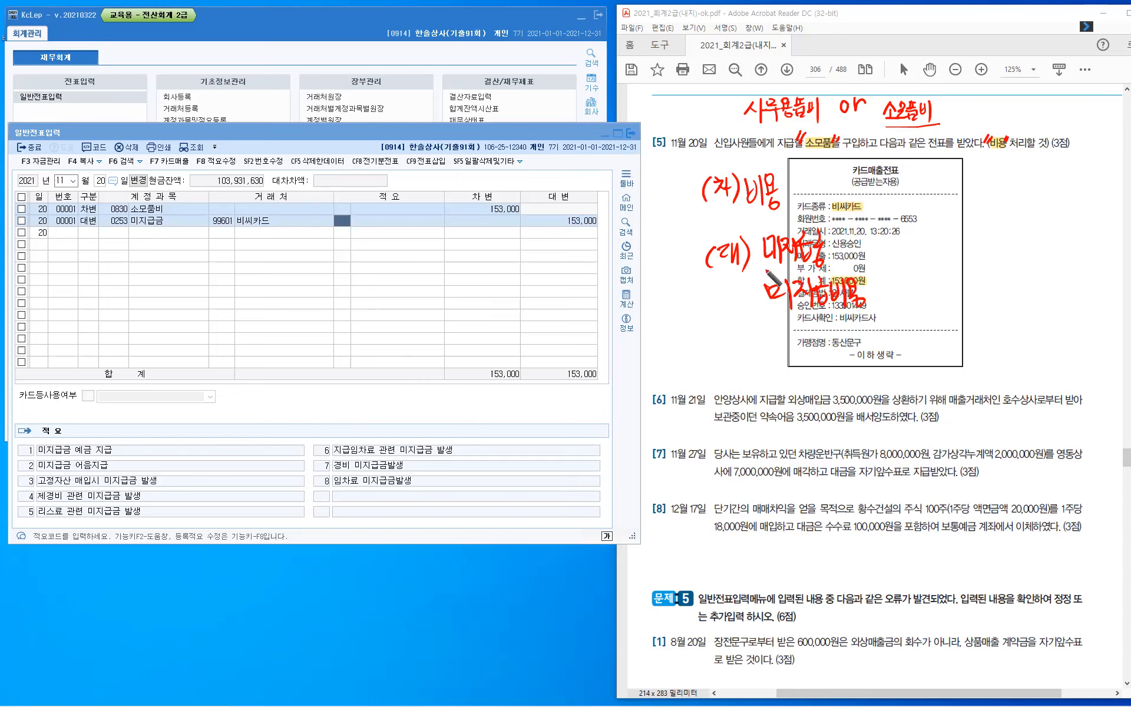
{"action": "left_click_drag", "start_coordinate": [763, 271], "coordinate": [858, 265]}
{"action": "left_click_drag", "start_coordinate": [848, 237], "coordinate": [874, 226]}
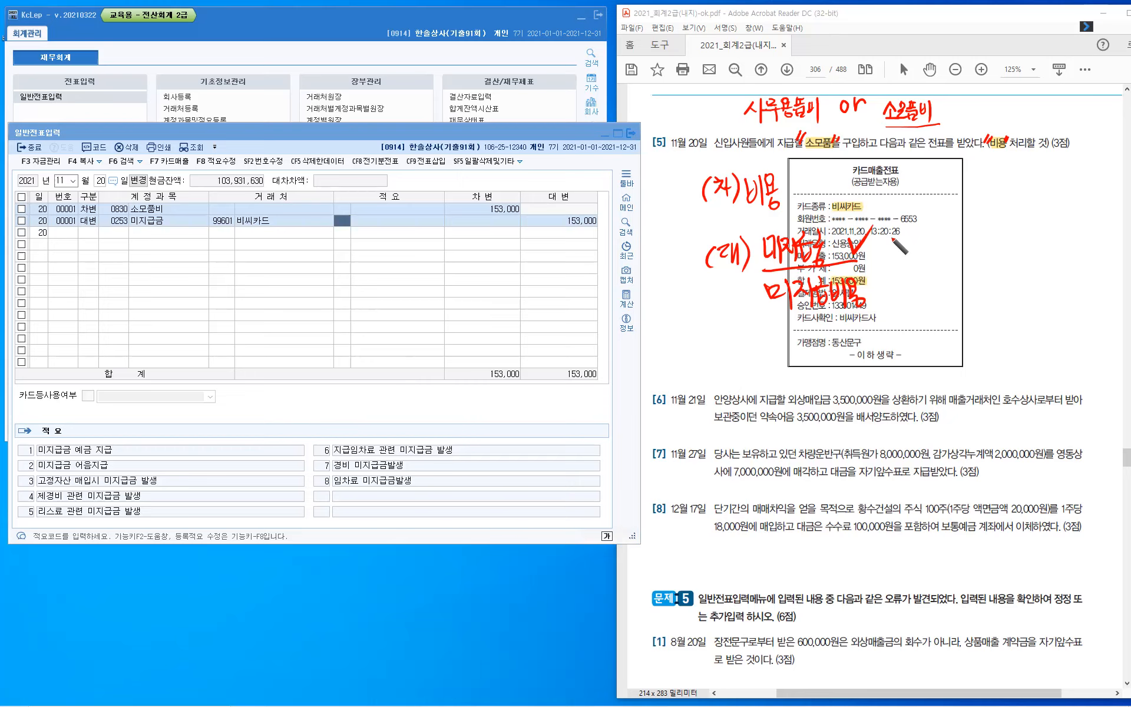
- Clear the red handwriting from the screen and set the voucher date to November 21
{"action": "key", "text": "e"}
{"action": "key", "text": "Escape"}
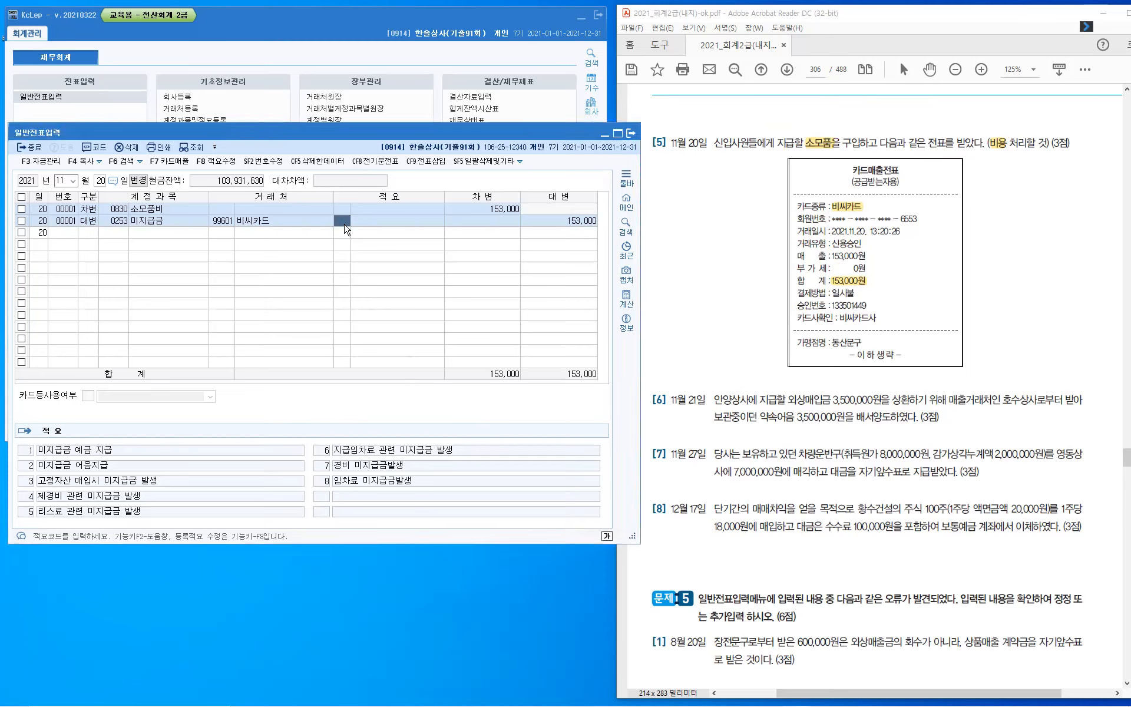
{"action": "key", "text": "Return"}
{"action": "key", "text": "Return"}
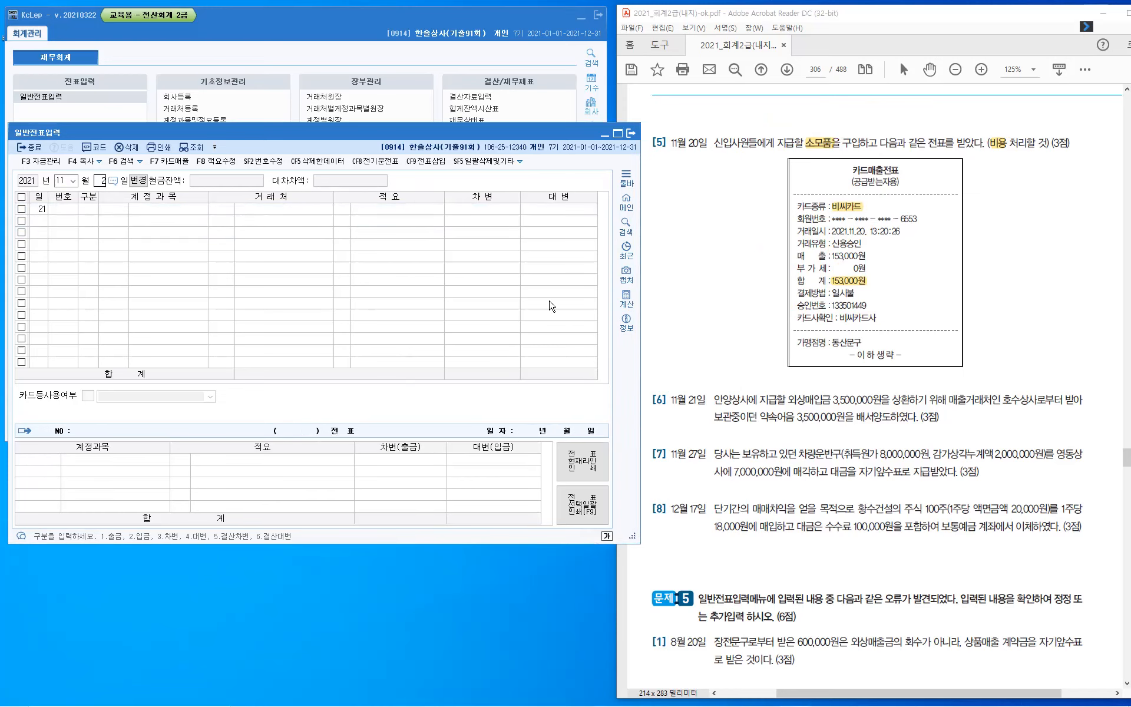
{"action": "type", "text": "21"}
{"action": "key", "text": "Return"}
- Highlight 외상매입, 호수상사, 배서양도 and 안양상 in yellow in transaction [6] of the exam PDF
{"action": "left_click", "coordinate": [748, 441]}
{"action": "scroll", "coordinate": [751, 441], "scroll_direction": "down", "scroll_amount": 3}
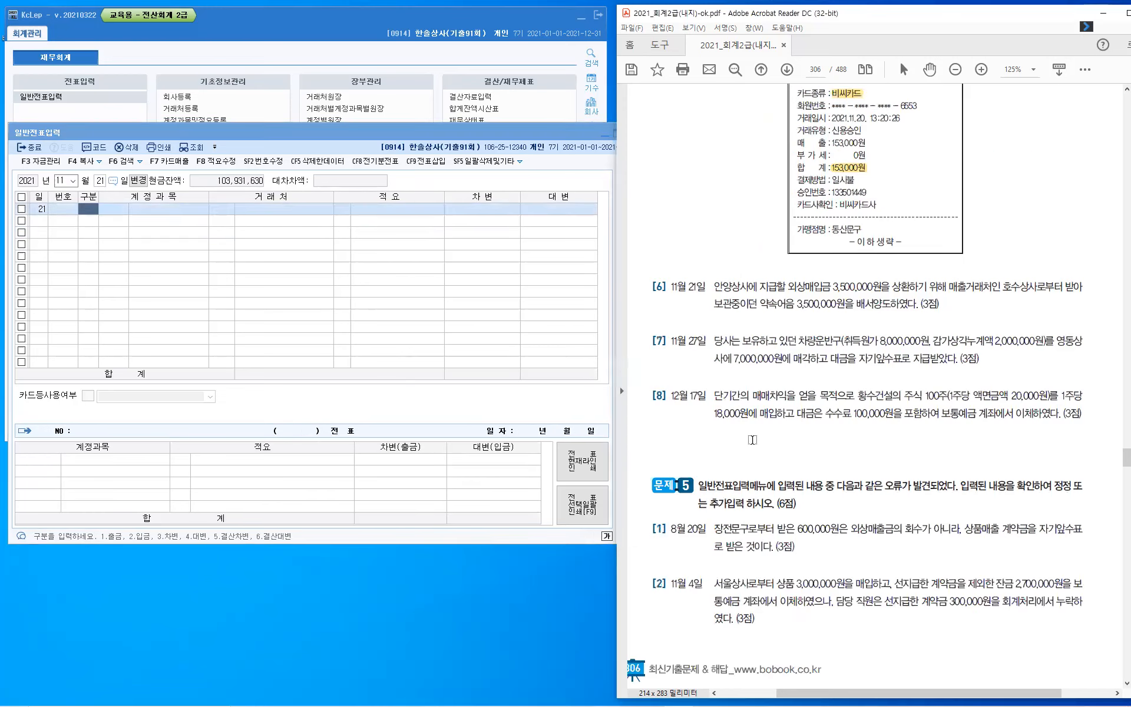
{"action": "scroll", "coordinate": [760, 371], "scroll_direction": "down", "scroll_amount": 2}
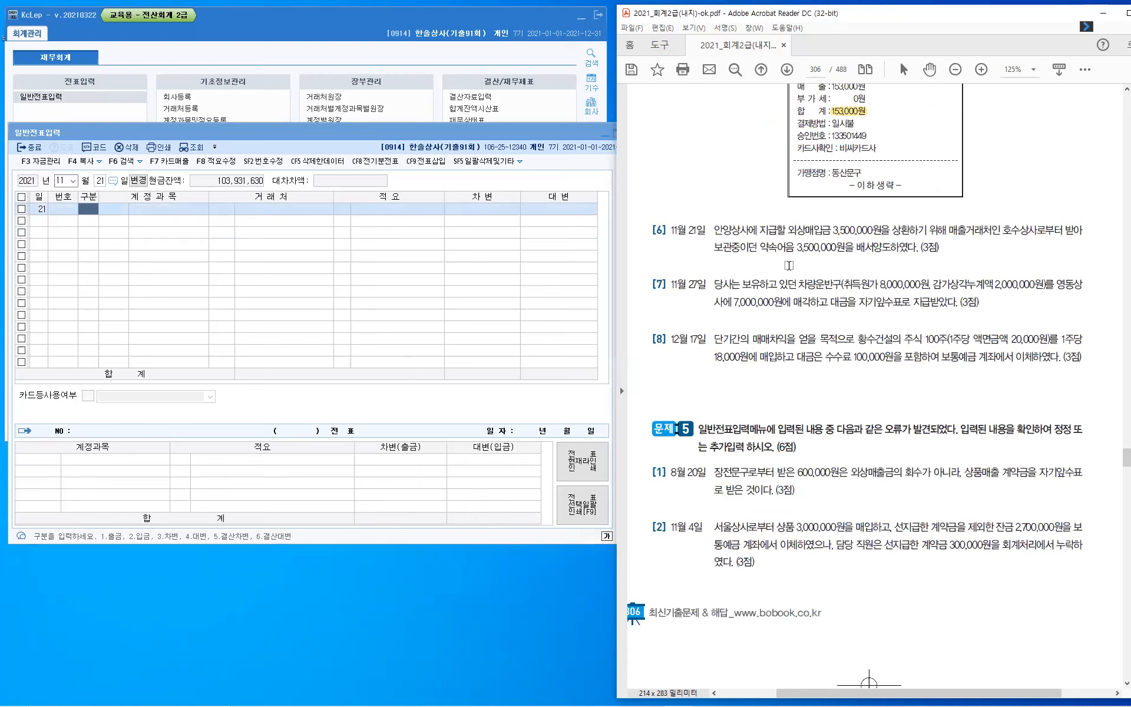
{"action": "left_click_drag", "start_coordinate": [788, 230], "coordinate": [824, 239]}
{"action": "left_click", "coordinate": [844, 269]}
{"action": "left_click_drag", "start_coordinate": [1036, 231], "coordinate": [1005, 230]}
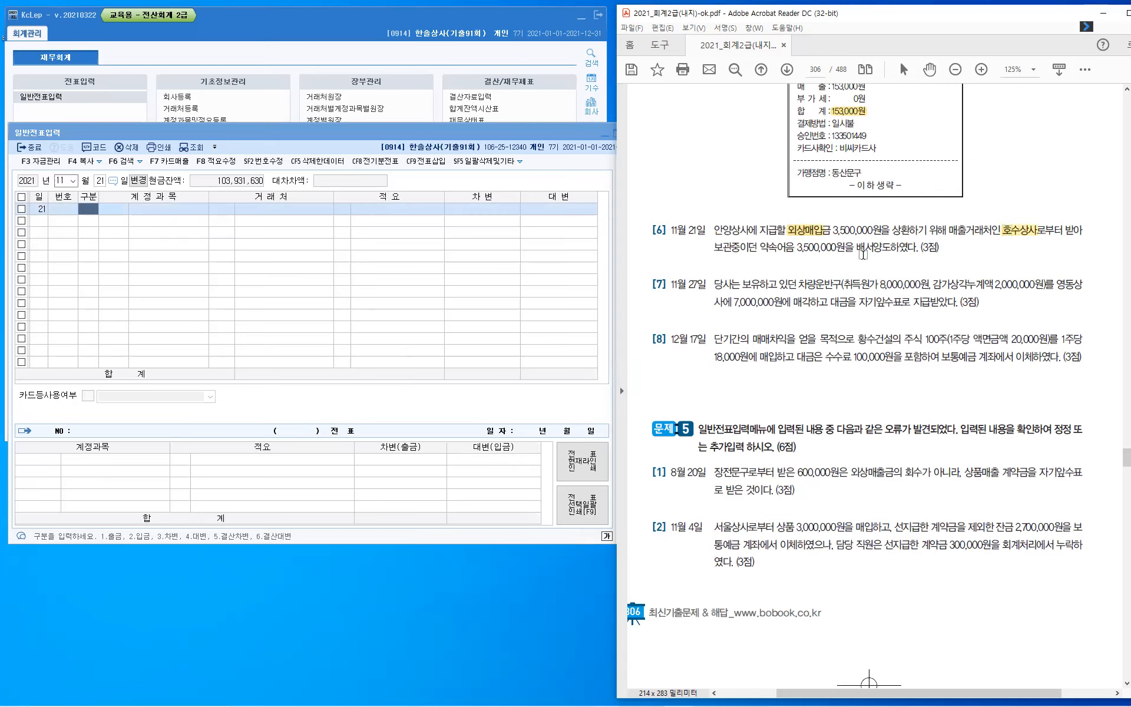
{"action": "left_click_drag", "start_coordinate": [892, 247], "coordinate": [892, 247]}
{"action": "left_click_drag", "start_coordinate": [714, 230], "coordinate": [742, 231]}
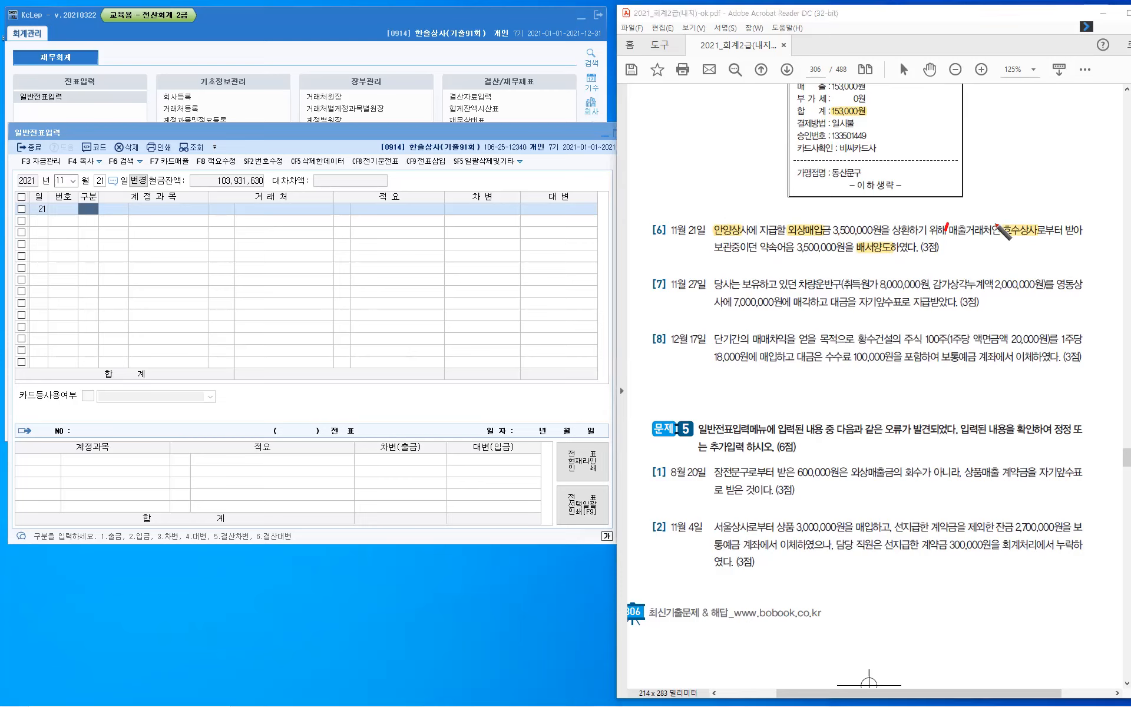
- Draw a red arrow from 매출거래처인 to 호수상사 in transaction [6] and handwrite 받을어음 above it
{"action": "left_click_drag", "start_coordinate": [973, 228], "coordinate": [1028, 212]}
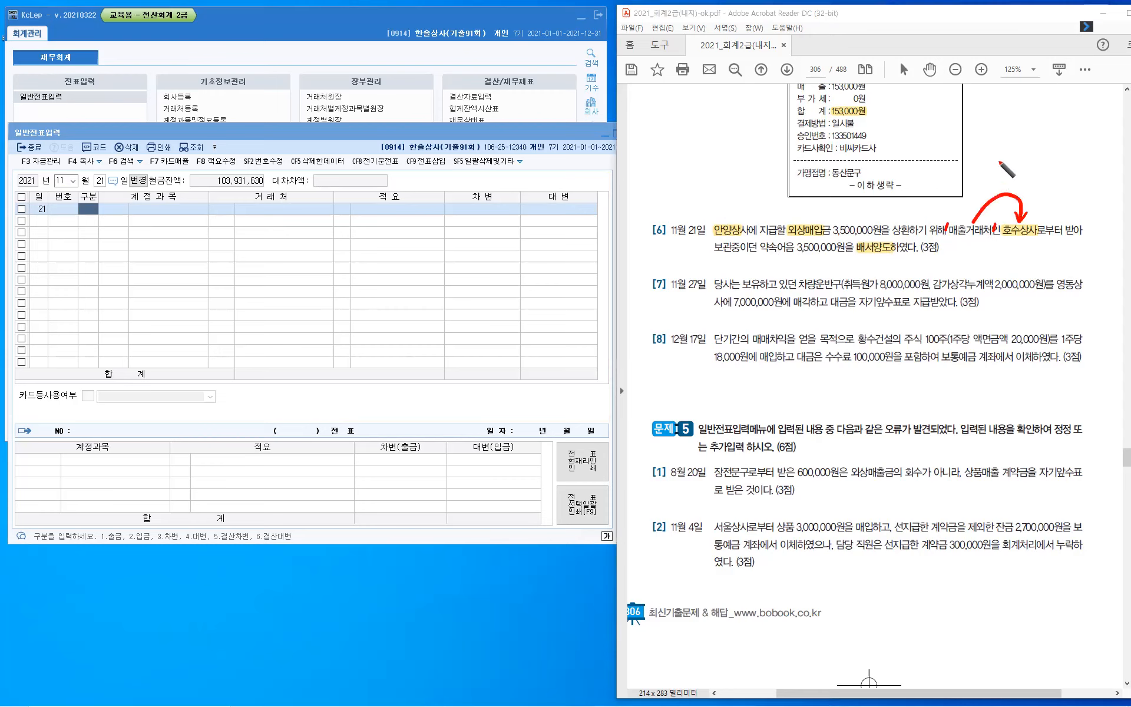
{"action": "left_click_drag", "start_coordinate": [998, 156], "coordinate": [1012, 171]}
{"action": "left_click_drag", "start_coordinate": [1013, 163], "coordinate": [1013, 175]}
{"action": "left_click_drag", "start_coordinate": [1020, 156], "coordinate": [1020, 156]}
{"action": "left_click_drag", "start_coordinate": [1015, 165], "coordinate": [1027, 164]}
{"action": "mouse_move", "coordinate": [1017, 168]}
{"action": "left_mouse_down"}
{"action": "mouse_move", "coordinate": [1027, 175]}
{"action": "mouse_move", "coordinate": [1032, 161]}
{"action": "left_mouse_up"}
{"action": "left_click_drag", "start_coordinate": [1036, 165], "coordinate": [1040, 164]}
{"action": "mouse_move", "coordinate": [1041, 158]}
{"action": "left_mouse_down"}
{"action": "mouse_move", "coordinate": [1042, 173]}
{"action": "mouse_move", "coordinate": [1049, 158]}
{"action": "left_mouse_up"}
{"action": "left_click_drag", "start_coordinate": [1043, 167], "coordinate": [1054, 166]}
{"action": "left_click_drag", "start_coordinate": [1045, 170], "coordinate": [1053, 176]}
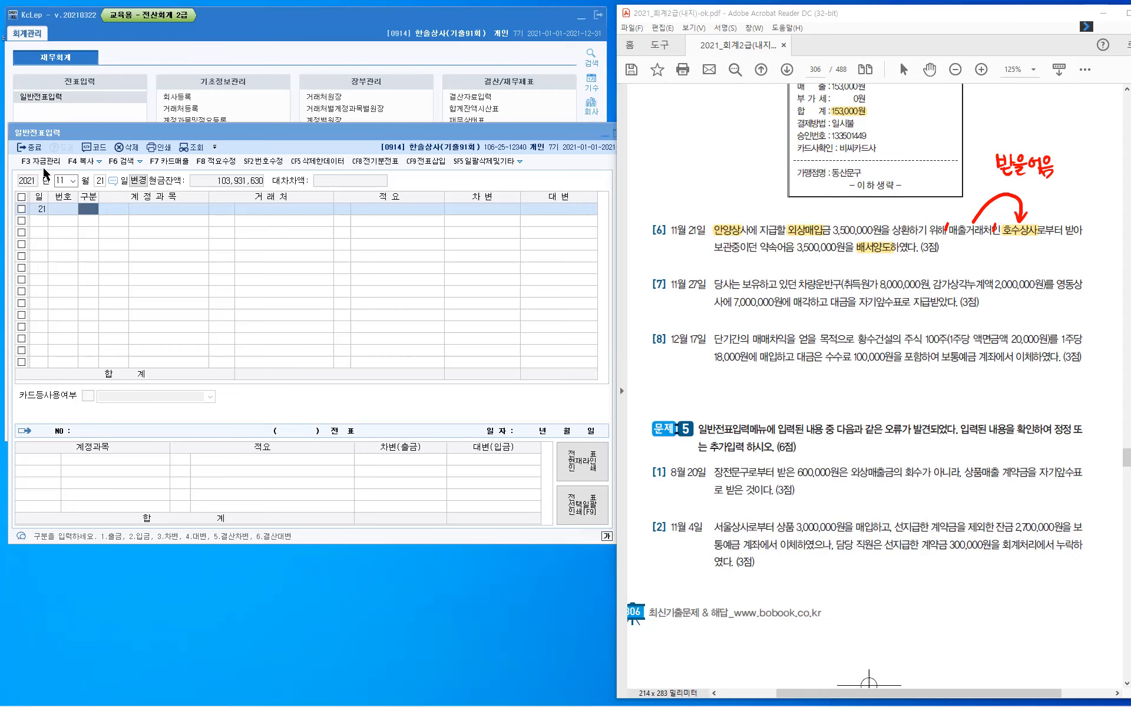
- Enter a 차변 line for account 251 외상매입금 with trading partner 00220 안양상사, found by searching 안양, at 3,500,000
{"action": "left_click", "coordinate": [90, 213]}
{"action": "type", "text": "3"}
{"action": "type", "text": "2"}
{"action": "type", "text": "51"}
{"action": "key", "text": "Return"}
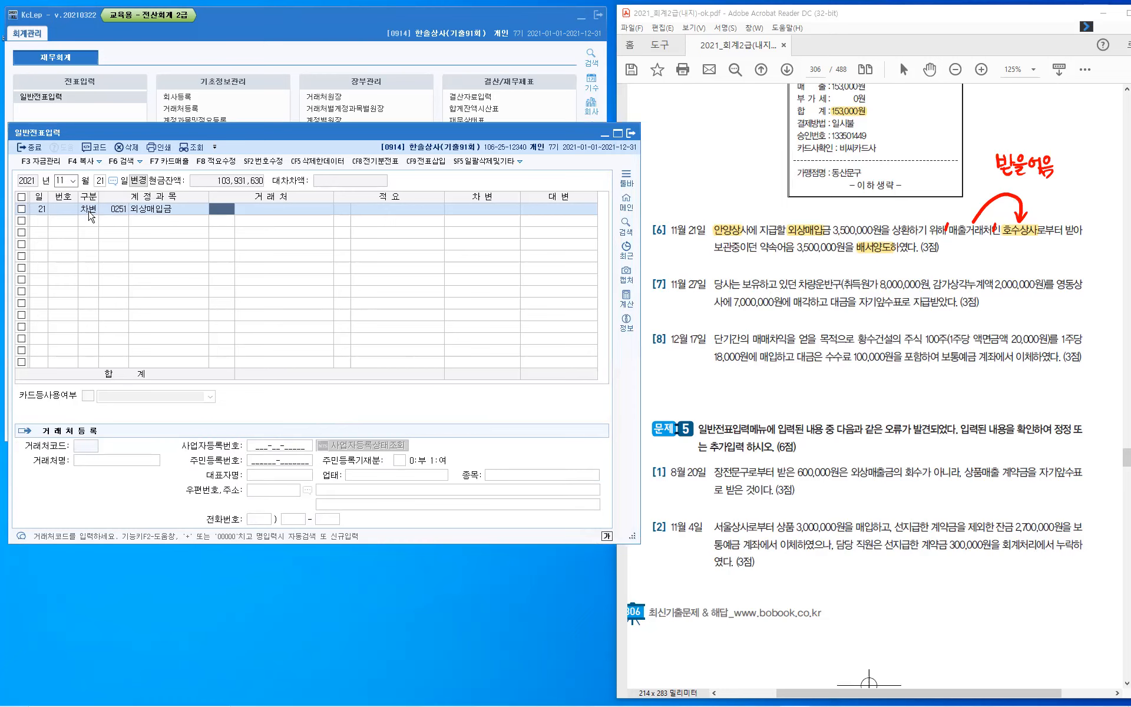
{"action": "type", "text": "안양"}
{"action": "key", "text": "Return"}
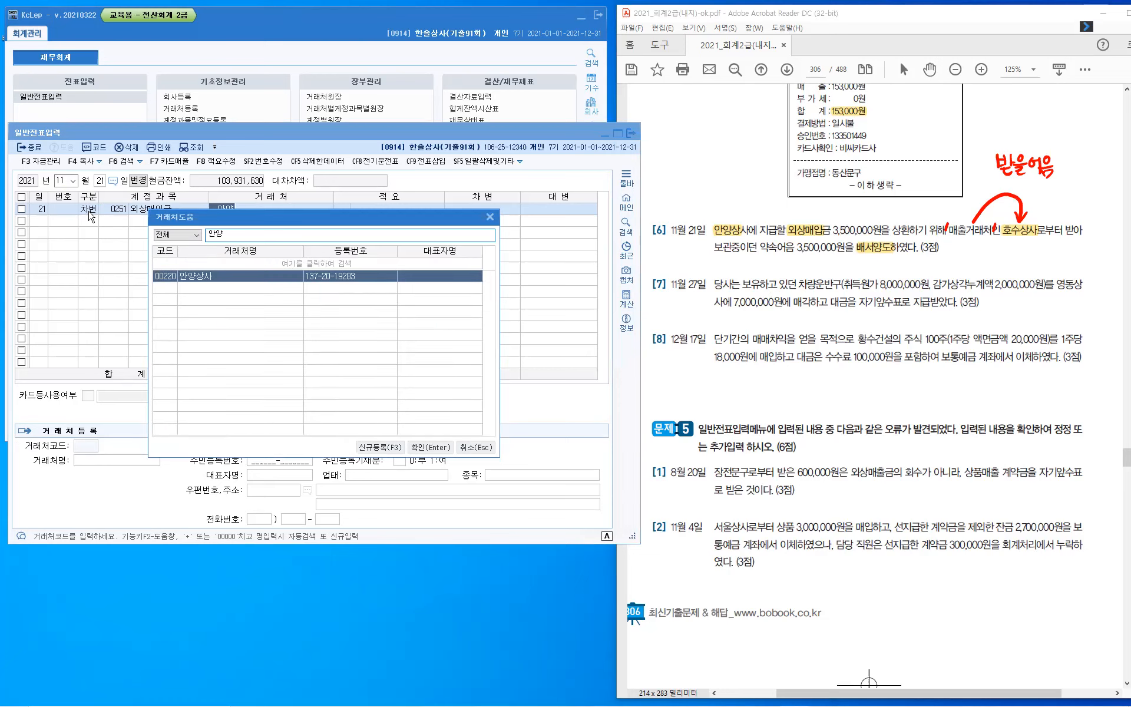
{"action": "key", "text": "Return"}
{"action": "key", "text": "Return"}
{"action": "type", "text": "3,50"}
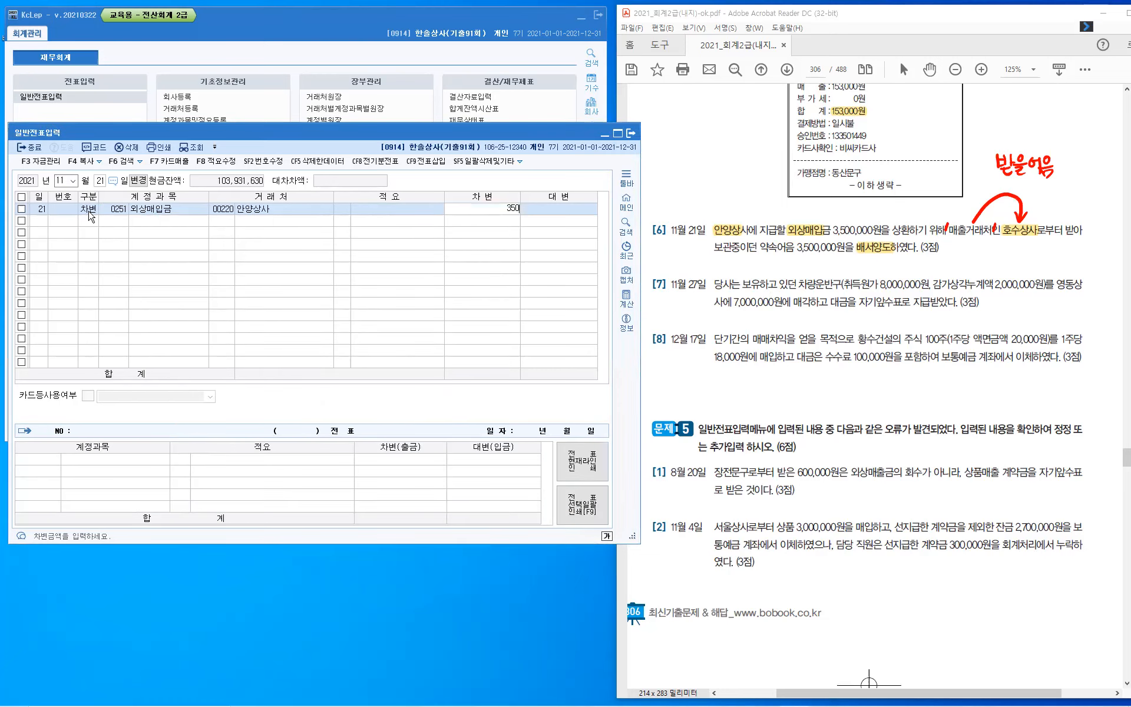
{"action": "type", "text": "0,000"}
{"action": "key", "text": "Return"}
{"action": "key", "text": "Return"}
- Add a 대변 line for account 110 받을어음 at 3,500,000 with trading partner 00105 호수상사, found by searching 호수
{"action": "type", "text": "4"}
{"action": "type", "text": "110"}
{"action": "key", "text": "Return"}
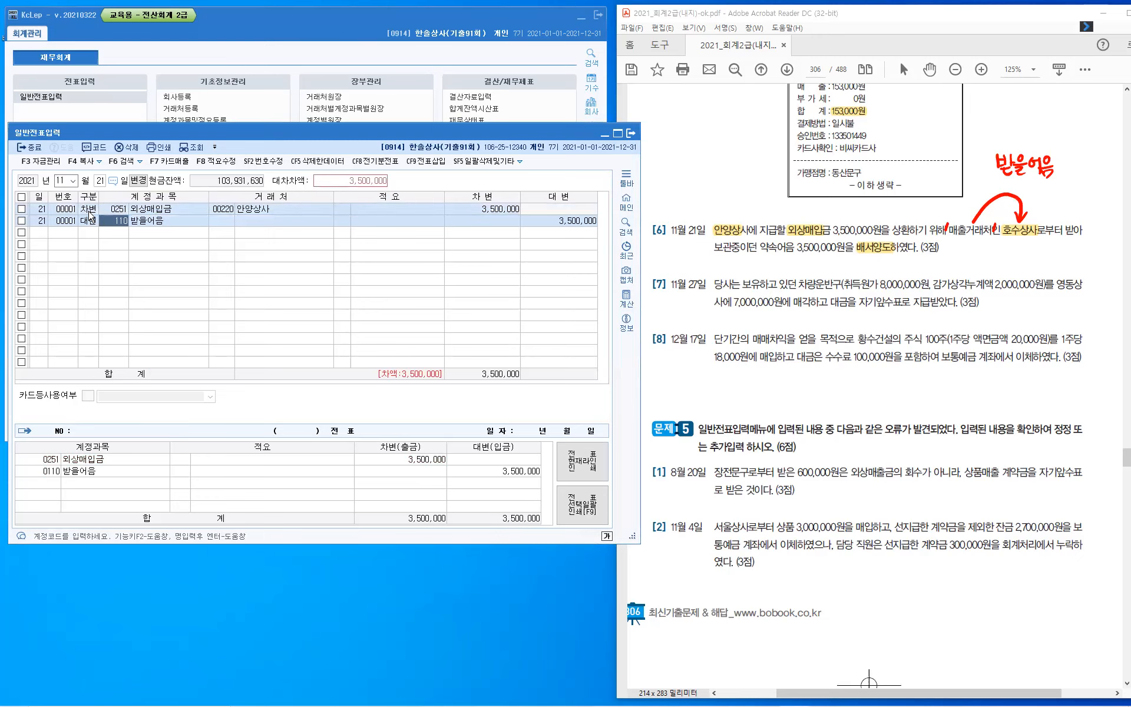
{"action": "key", "text": "Return"}
{"action": "type", "text": "ㅎㅗ수"}
{"action": "key", "text": "Return"}
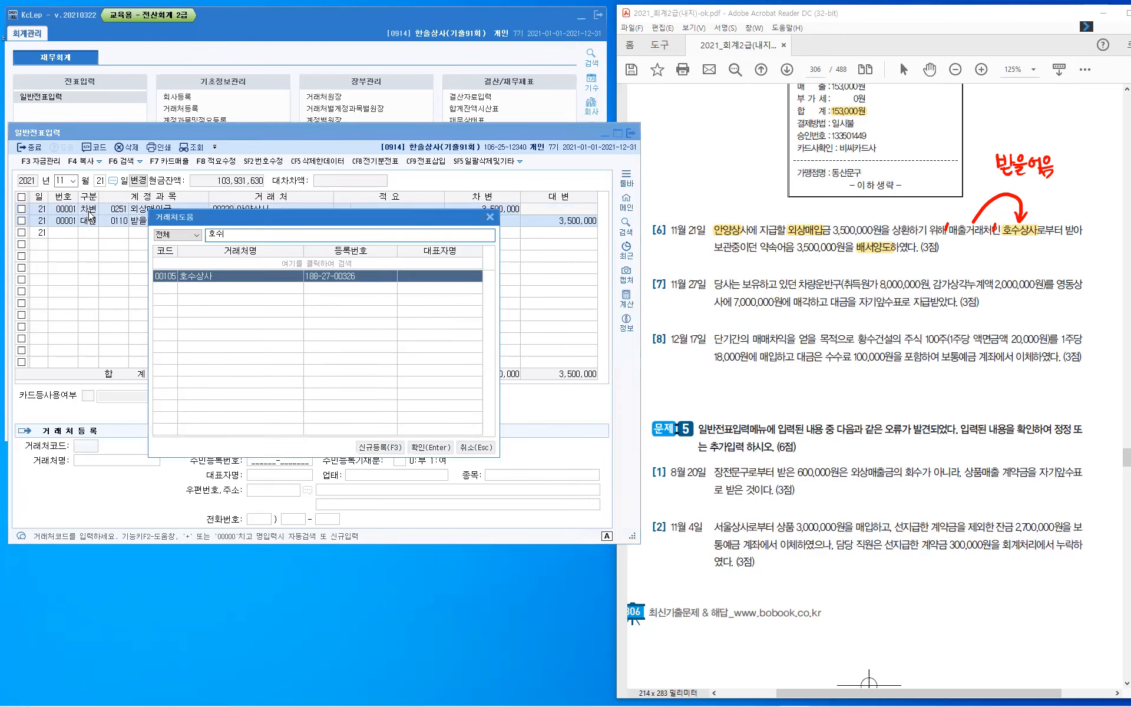
{"action": "key", "text": "Return"}
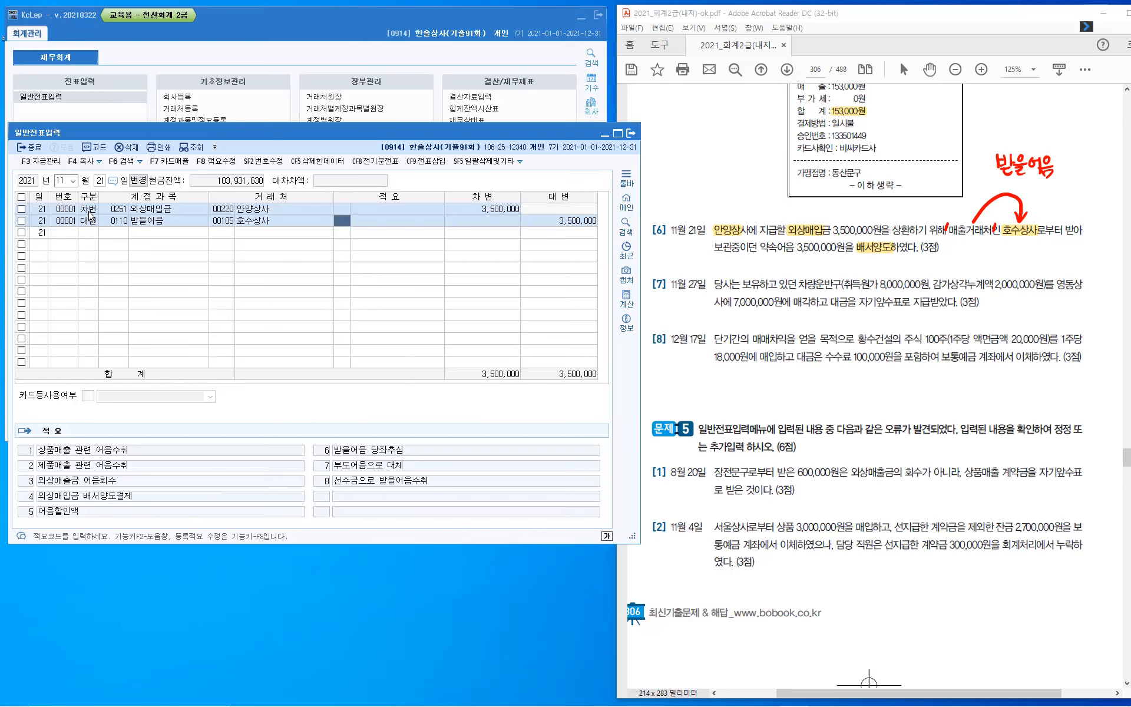
{"action": "key", "text": "Return"}
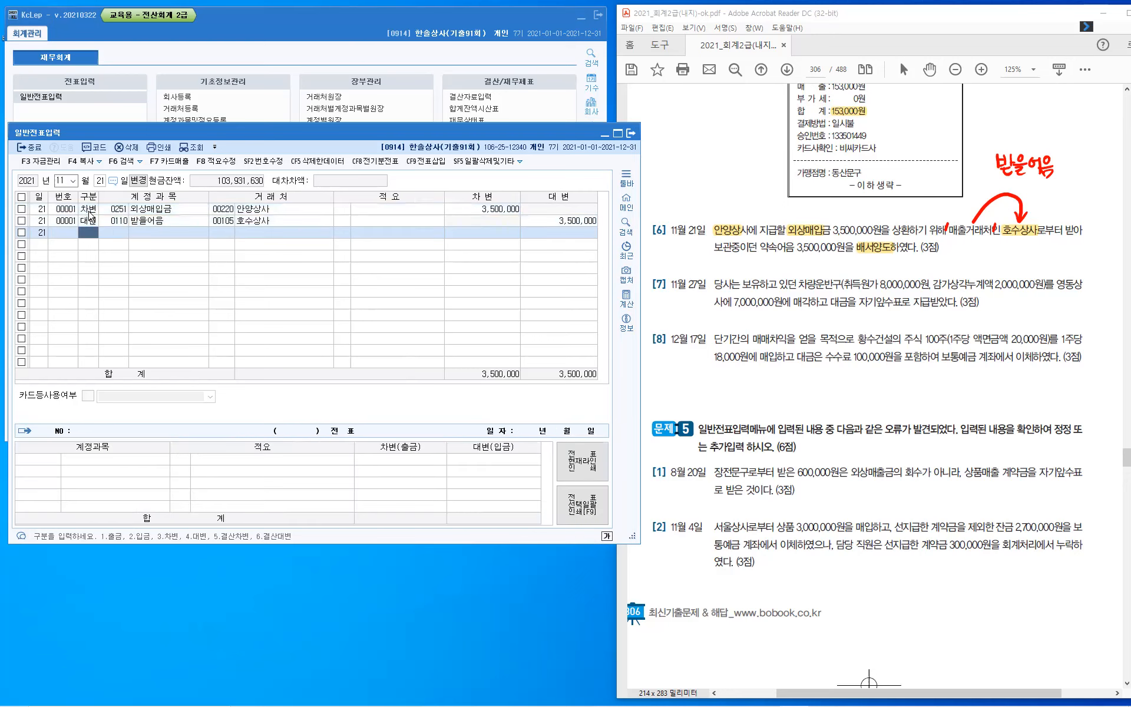
- Set the voucher date to November 27
{"action": "key", "text": "Escape"}
{"action": "type", "text": "27"}
{"action": "key", "text": "Return"}
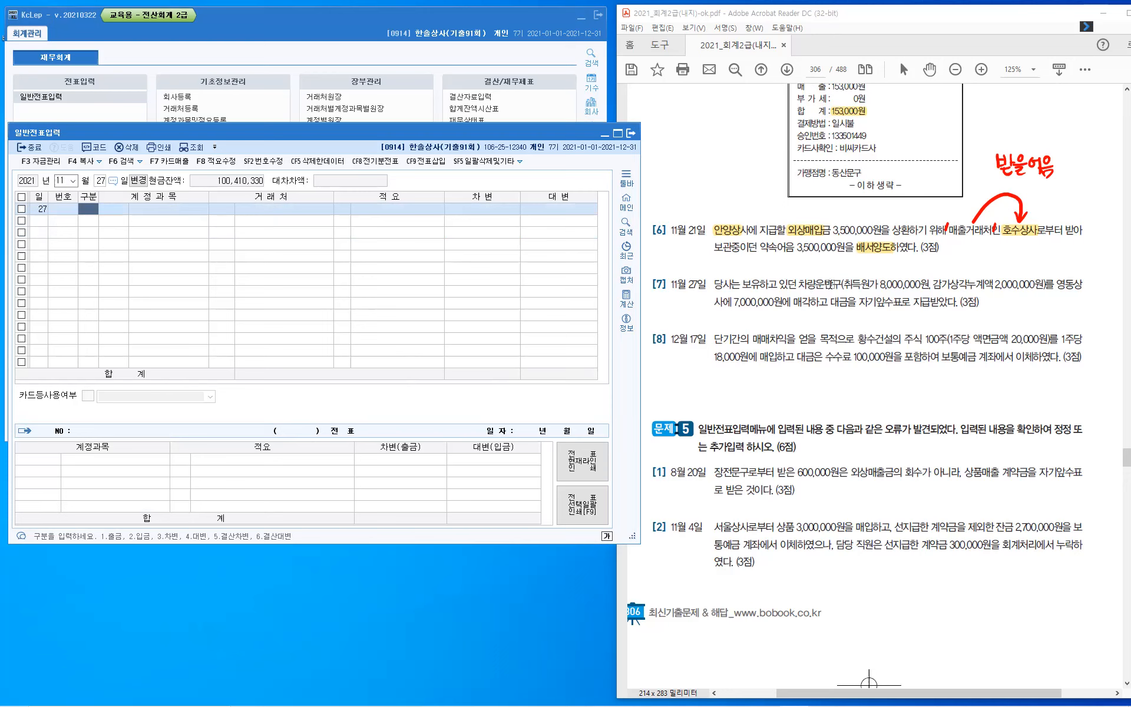
- Highlight the 차량운반구 phrase with its 취득원가 and 감가상각누계액 amounts, plus 자기앞수표로, in transaction [7] of the exam PDF
{"action": "left_click", "coordinate": [831, 285]}
{"action": "left_click_drag", "start_coordinate": [798, 285], "coordinate": [1052, 285]}
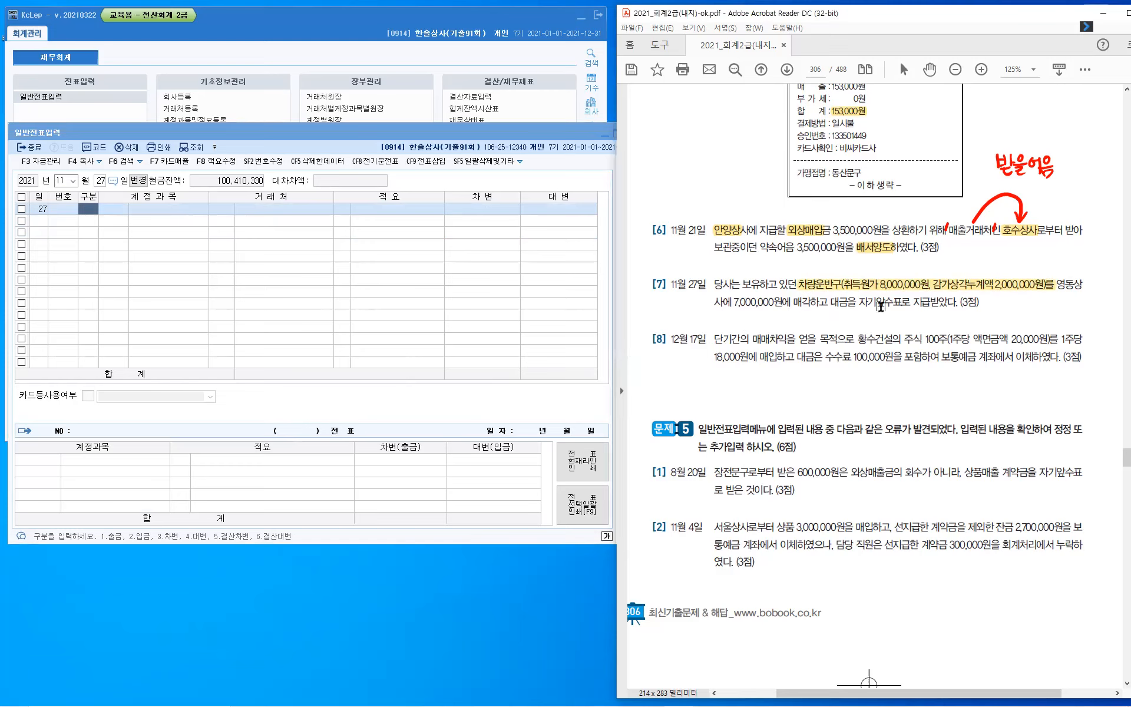
{"action": "left_click_drag", "start_coordinate": [858, 302], "coordinate": [941, 318]}
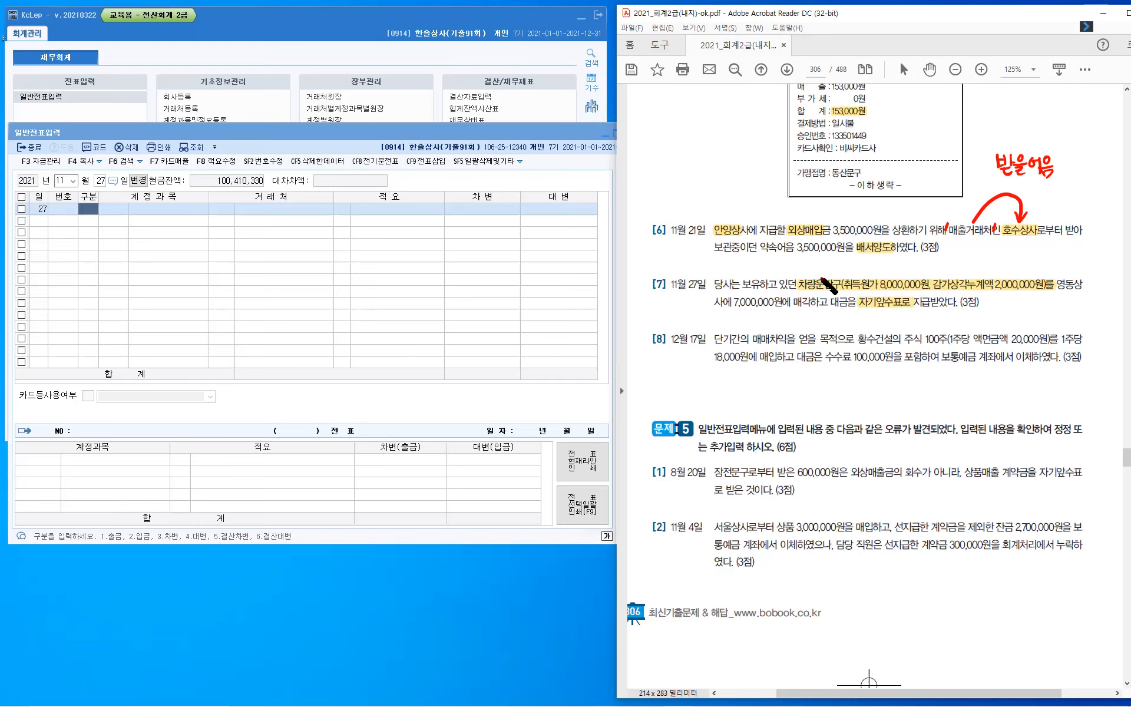
- Handwrite (대) in red above 차량운반구 in transaction [7], with a connecting stroke
{"action": "left_click_drag", "start_coordinate": [818, 275], "coordinate": [842, 270]}
{"action": "left_click_drag", "start_coordinate": [843, 263], "coordinate": [844, 271]}
{"action": "left_click_drag", "start_coordinate": [844, 267], "coordinate": [847, 267]}
{"action": "left_click_drag", "start_coordinate": [847, 262], "coordinate": [847, 272]}
{"action": "left_click_drag", "start_coordinate": [850, 259], "coordinate": [849, 274]}
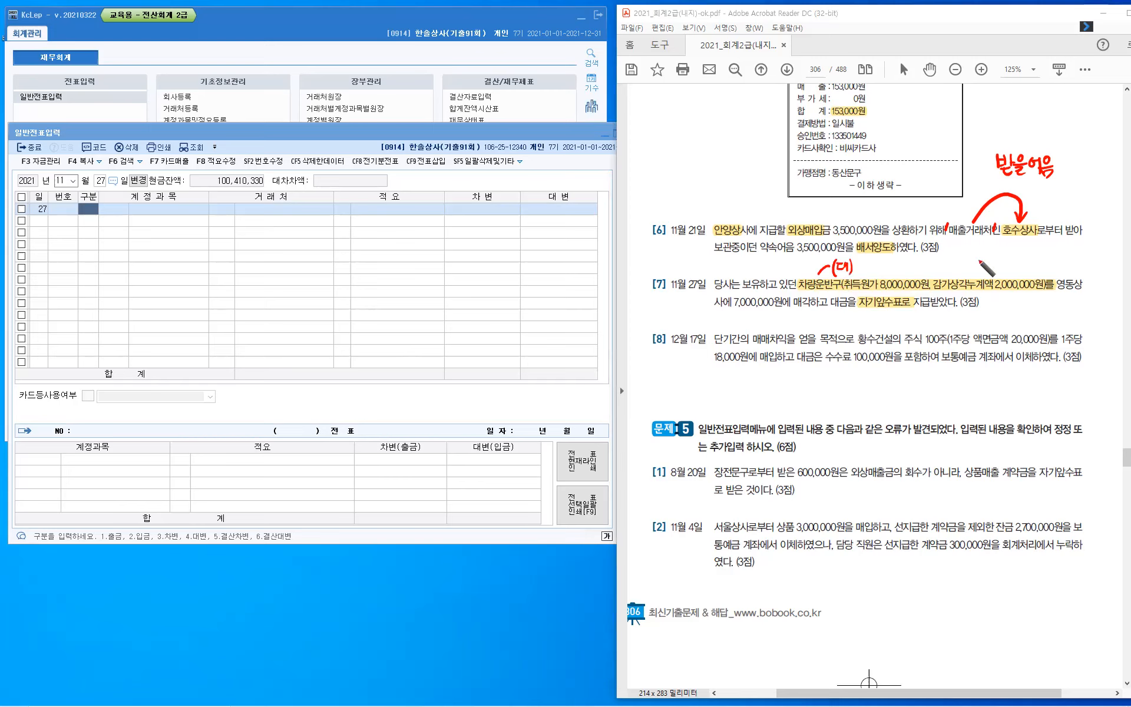
- Mark 감가상각누계액 with (차) in red, underline 7,000,000원, and handwrite 현금 beneath 자기앞수표 in transaction [7]
{"action": "mouse_move", "coordinate": [959, 273]}
{"action": "left_mouse_down"}
{"action": "mouse_move", "coordinate": [971, 264]}
{"action": "mouse_move", "coordinate": [977, 274]}
{"action": "left_mouse_up"}
{"action": "left_click_drag", "start_coordinate": [983, 260], "coordinate": [986, 260]}
{"action": "left_click_drag", "start_coordinate": [981, 264], "coordinate": [980, 271]}
{"action": "left_click_drag", "start_coordinate": [984, 266], "coordinate": [986, 271]}
{"action": "left_click_drag", "start_coordinate": [989, 259], "coordinate": [989, 273]}
{"action": "left_click_drag", "start_coordinate": [989, 266], "coordinate": [994, 275]}
{"action": "left_click_drag", "start_coordinate": [889, 307], "coordinate": [897, 321]}
{"action": "left_click_drag", "start_coordinate": [757, 311], "coordinate": [790, 306]}
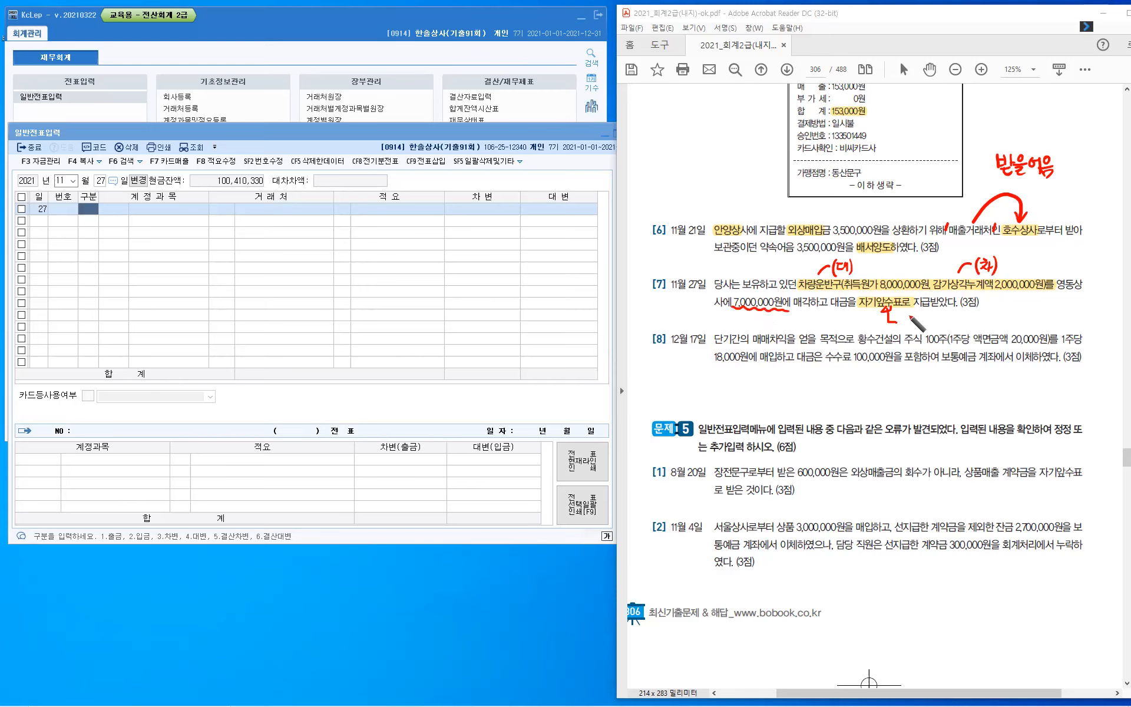
{"action": "mouse_move", "coordinate": [901, 318]}
{"action": "left_mouse_down"}
{"action": "mouse_move", "coordinate": [934, 321]}
{"action": "mouse_move", "coordinate": [928, 328]}
{"action": "left_mouse_up"}
- Enter a 대변 line for account 208 차량운반구 at 8,000,000 without a trading partner
{"action": "left_click", "coordinate": [85, 214]}
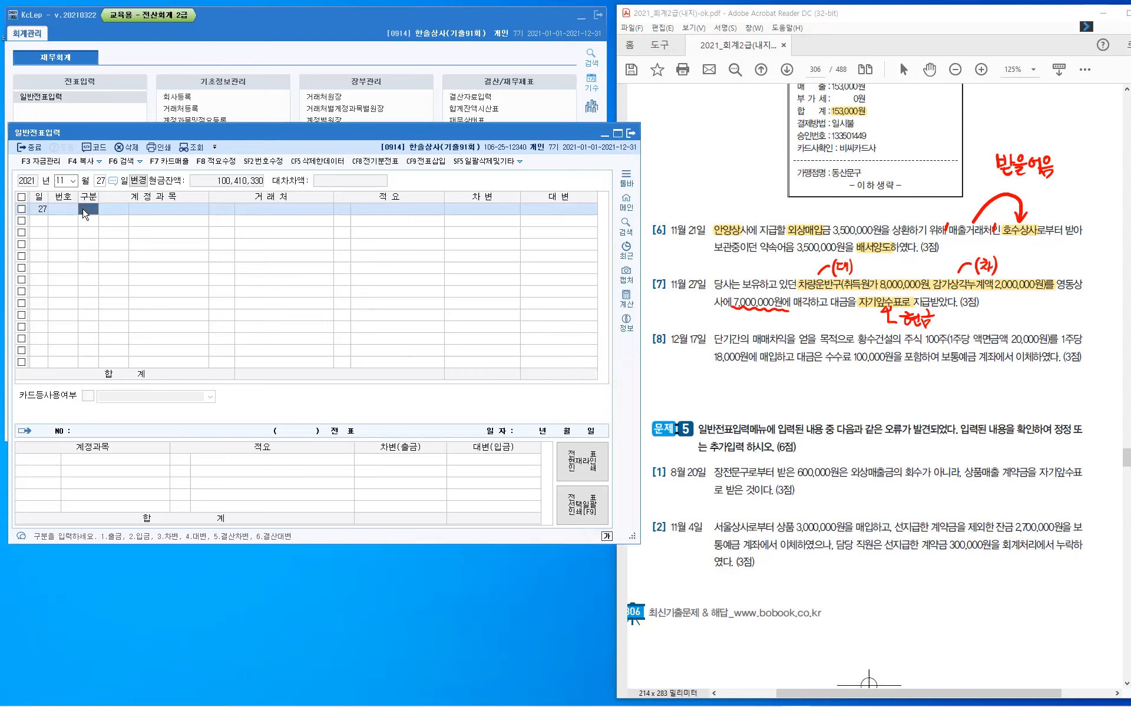
{"action": "type", "text": "4"}
{"action": "key", "text": "Return"}
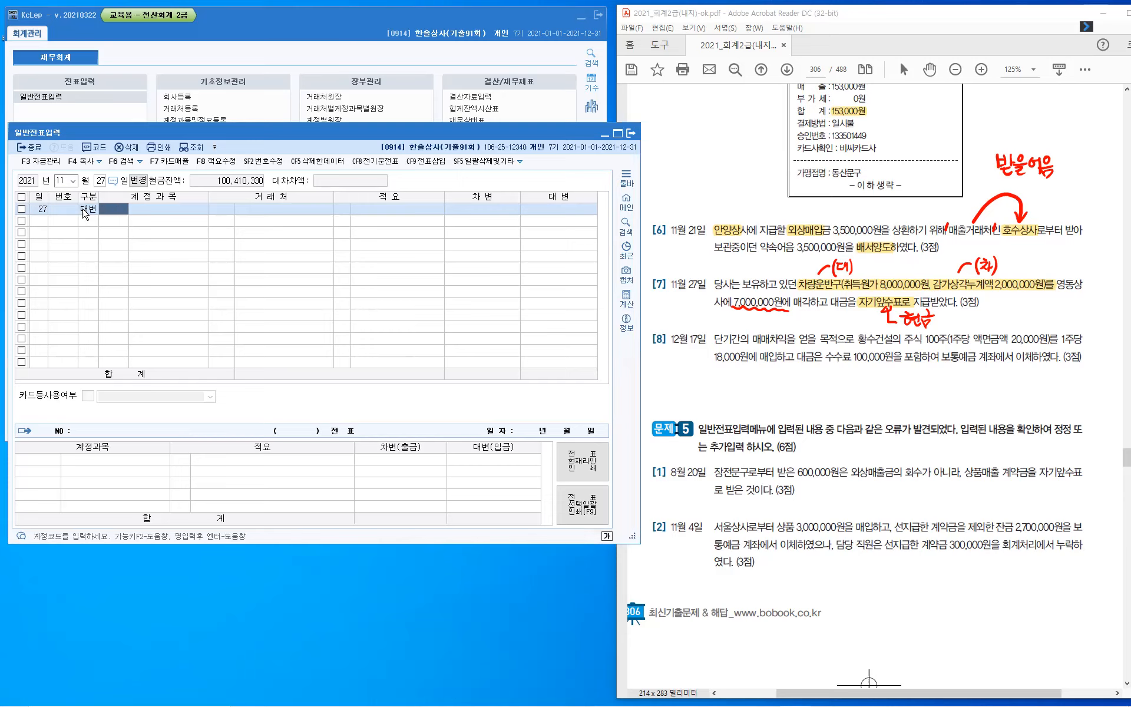
{"action": "type", "text": "208"}
{"action": "key", "text": "Return"}
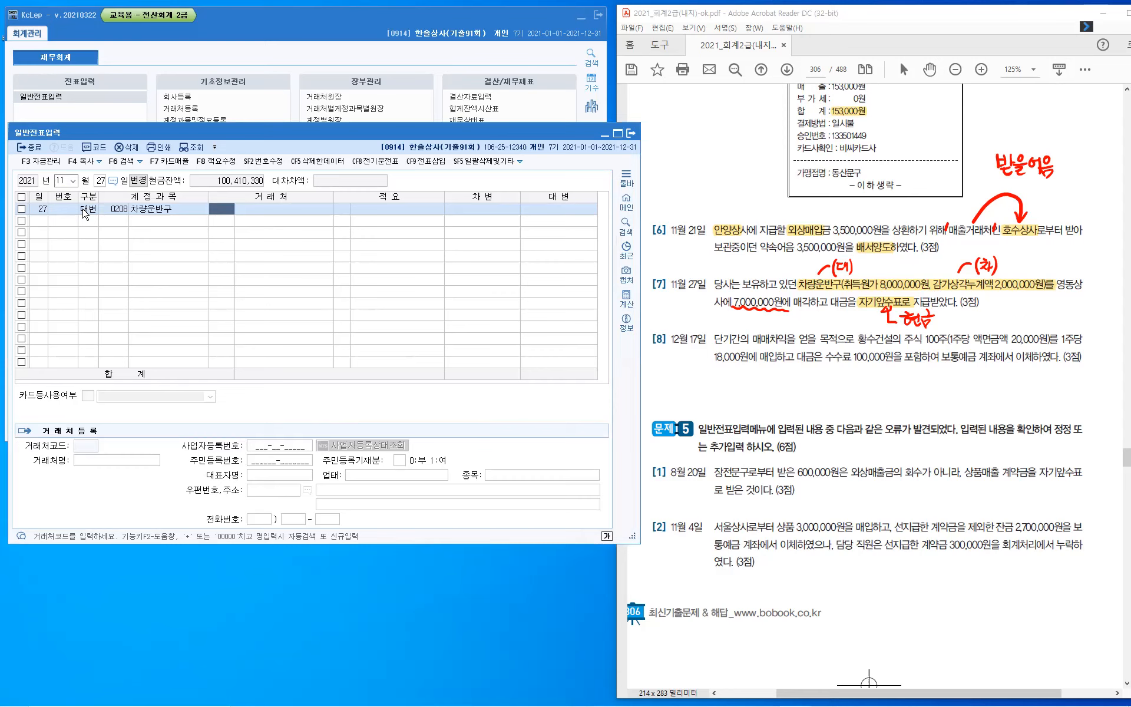
{"action": "key", "text": "Return"}
{"action": "key", "text": "Return"}
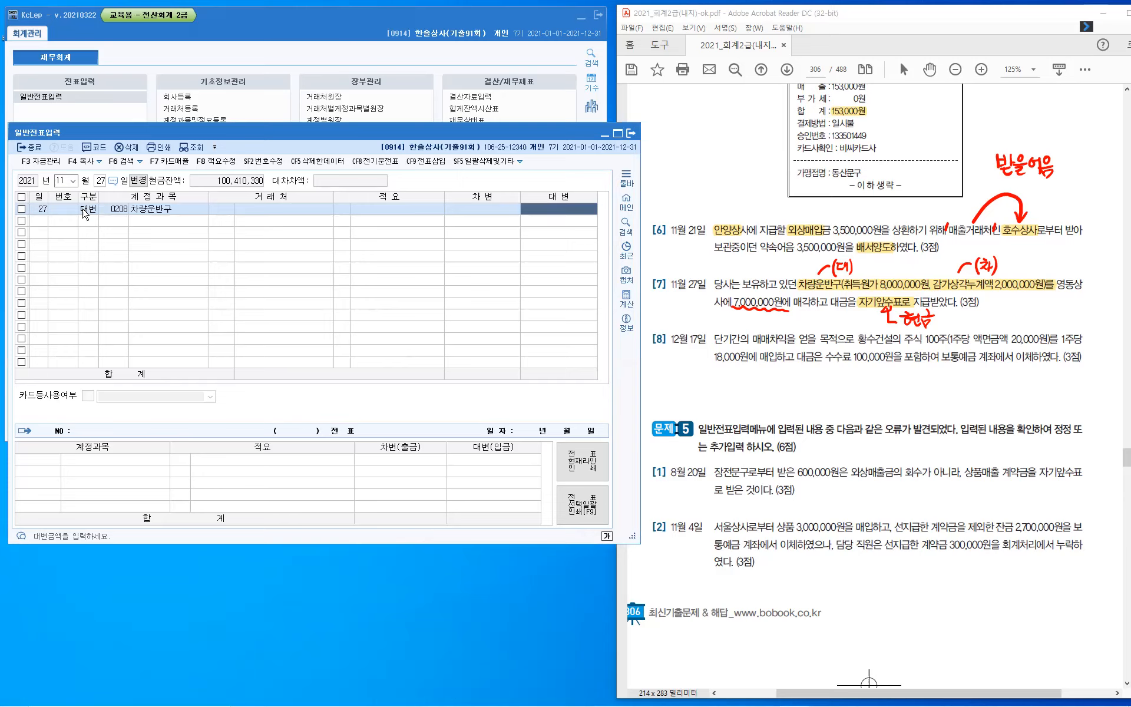
{"action": "type", "text": "8000000"}
{"action": "key", "text": "Return"}
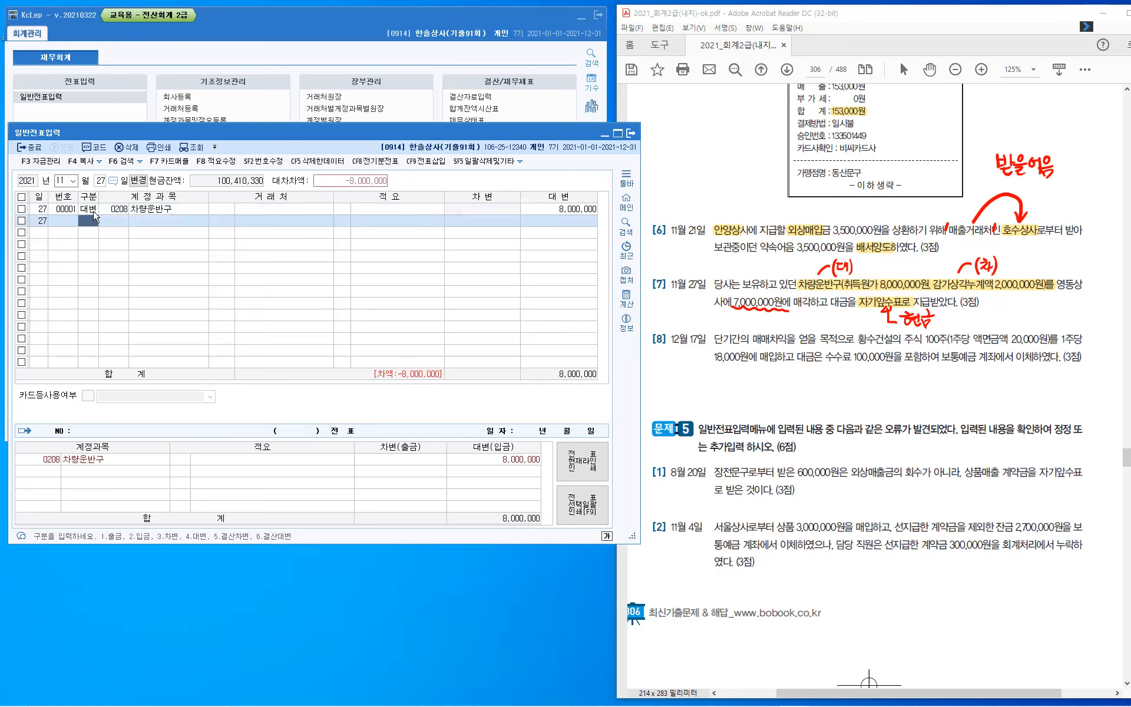
- Add a 차변 line for account 209 감가상각누계액 and set its amount to 2,000,000
{"action": "type", "text": "3"}
{"action": "key", "text": "Return"}
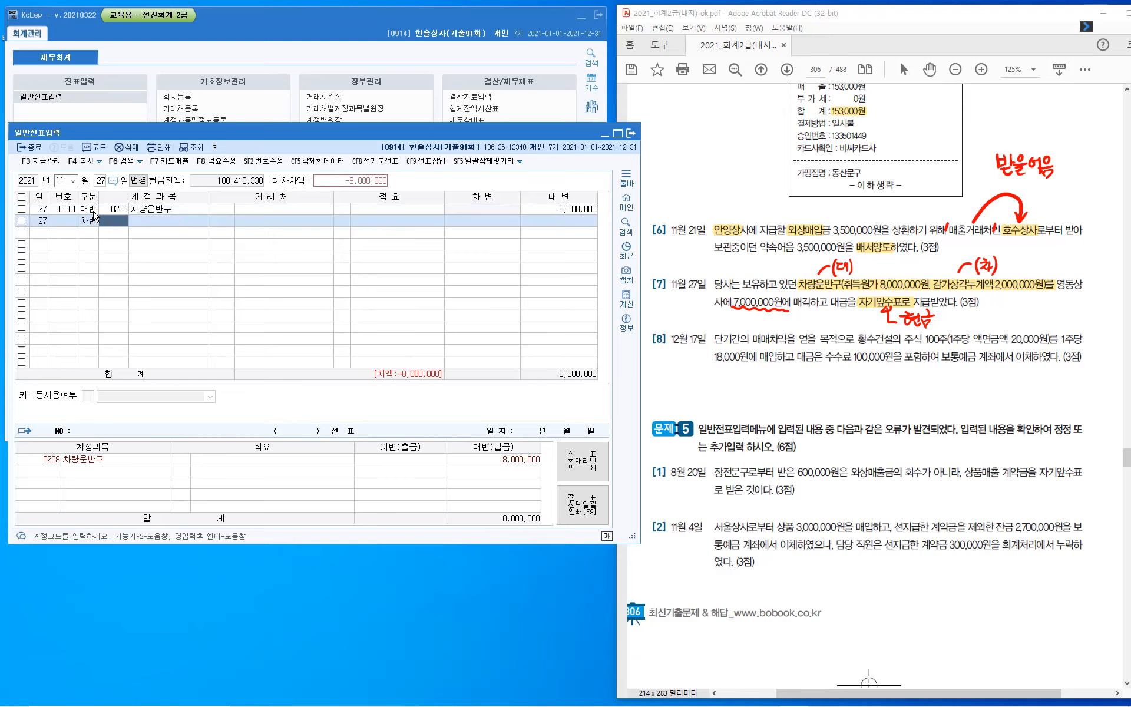
{"action": "type", "text": "209"}
{"action": "key", "text": "Return"}
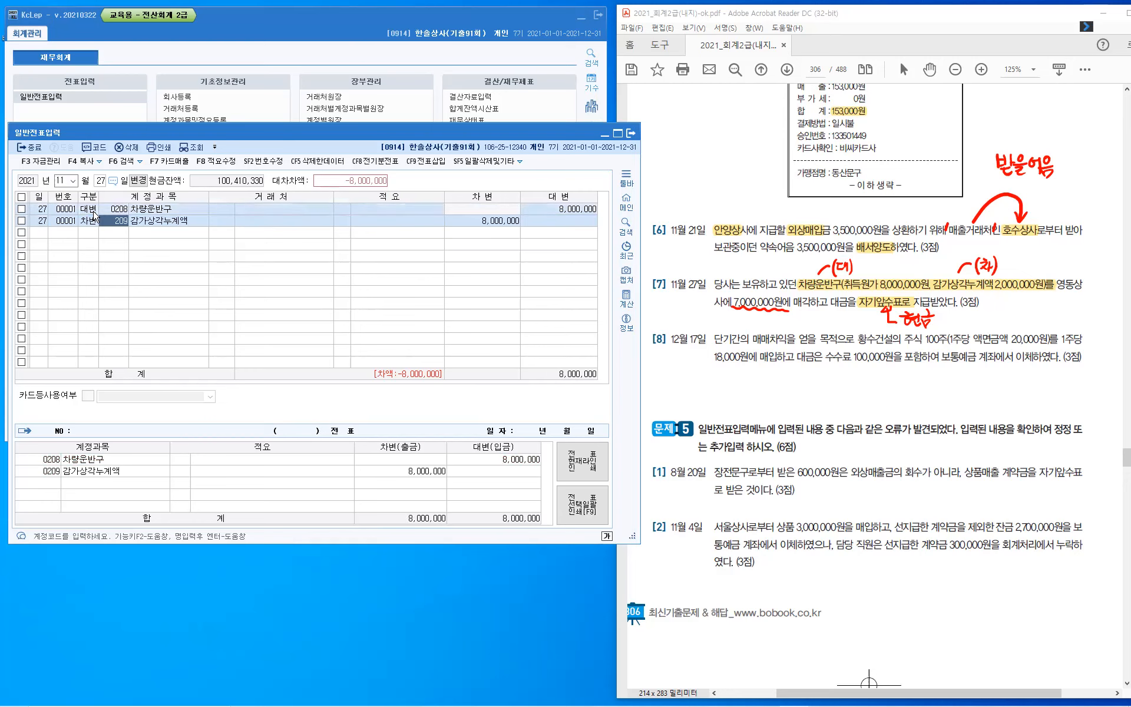
{"action": "key", "text": "Return"}
{"action": "key", "text": "Return"}
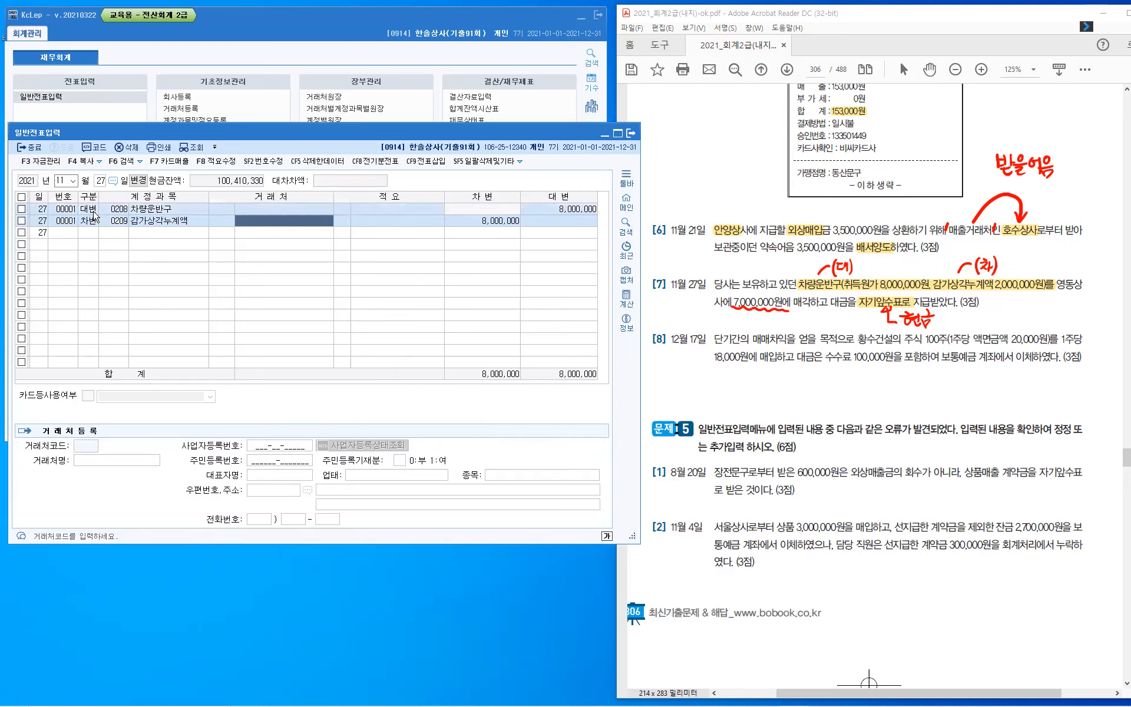
{"action": "key", "text": "Return"}
{"action": "key", "text": "Return"}
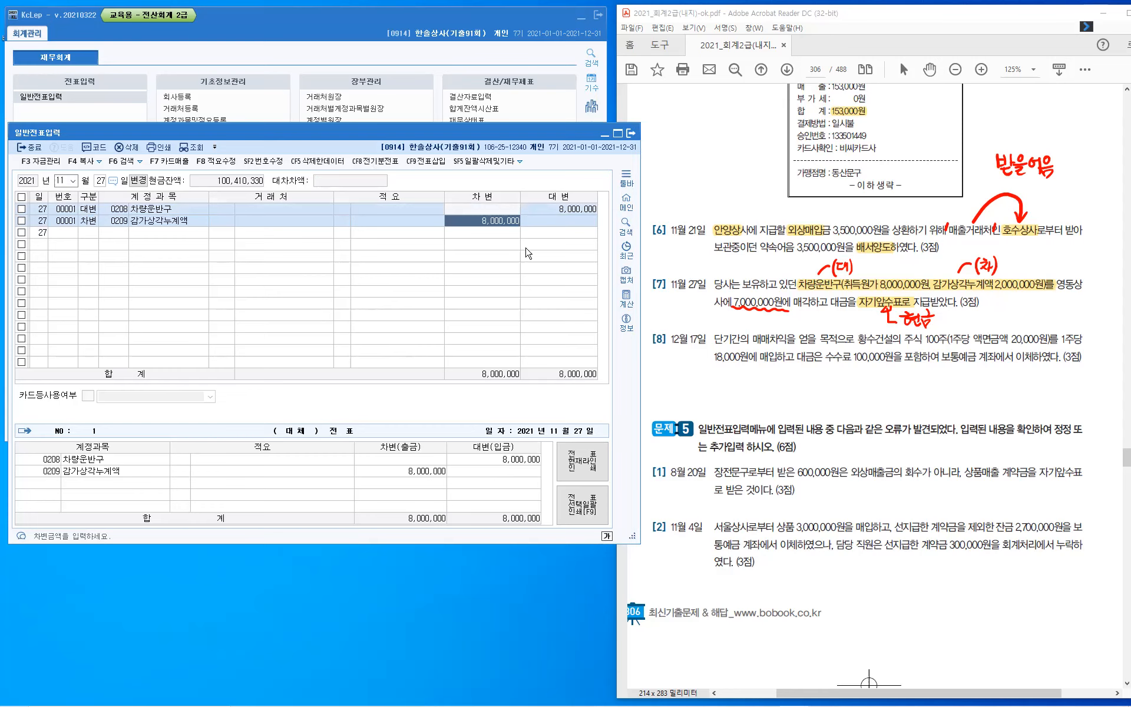
{"action": "type", "text": "2,000,000"}
{"action": "key", "text": "Return"}
{"action": "key", "text": "Return"}
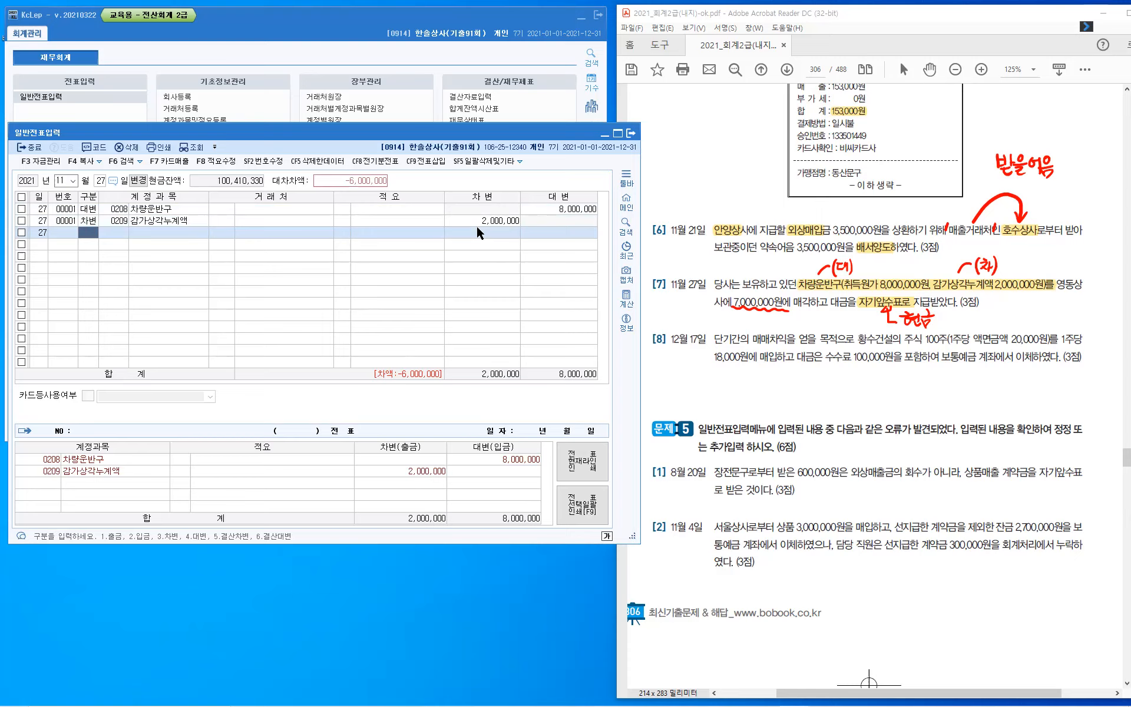
- Add a 차변 line for account 101 현금 without a trading partner and set its amount to 7,000,000
{"action": "type", "text": "3"}
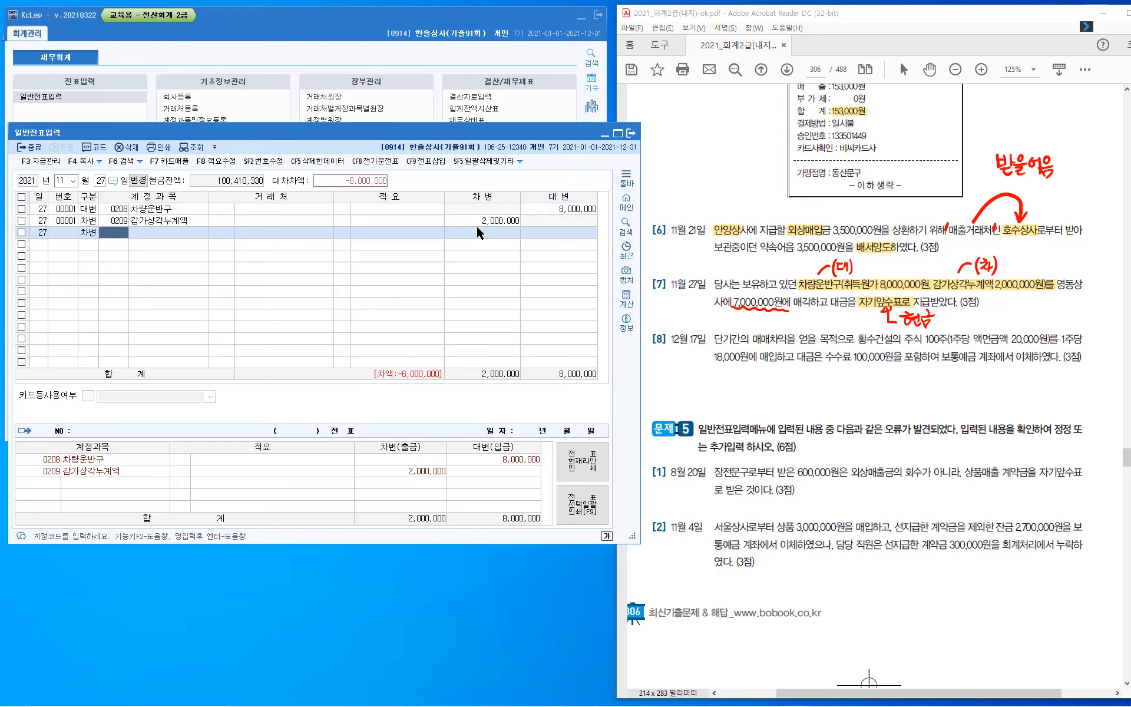
{"action": "type", "text": "101"}
{"action": "key", "text": "Return"}
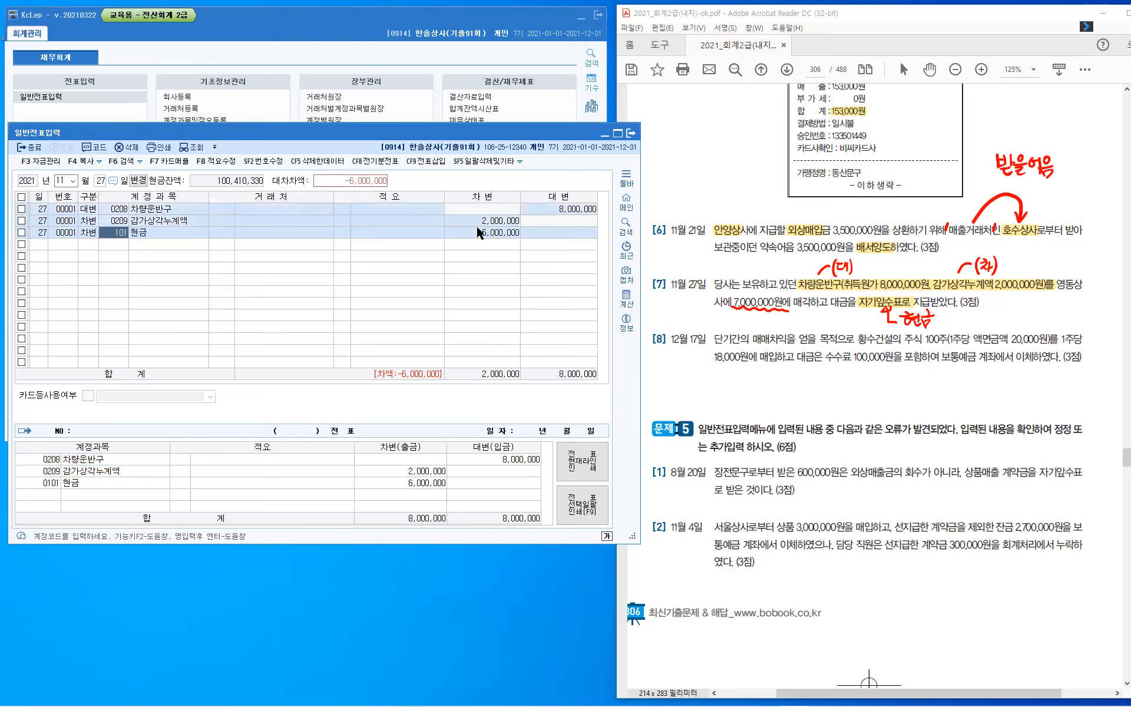
{"action": "key", "text": "Return"}
{"action": "key", "text": "Return"}
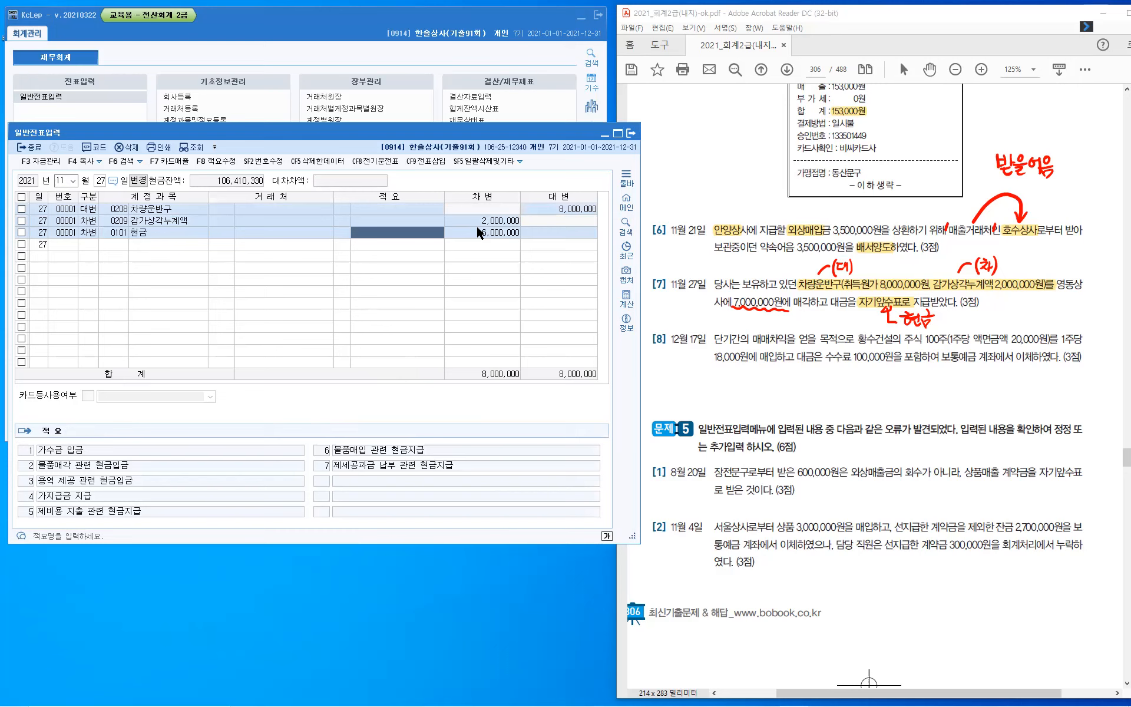
{"action": "key", "text": "Return"}
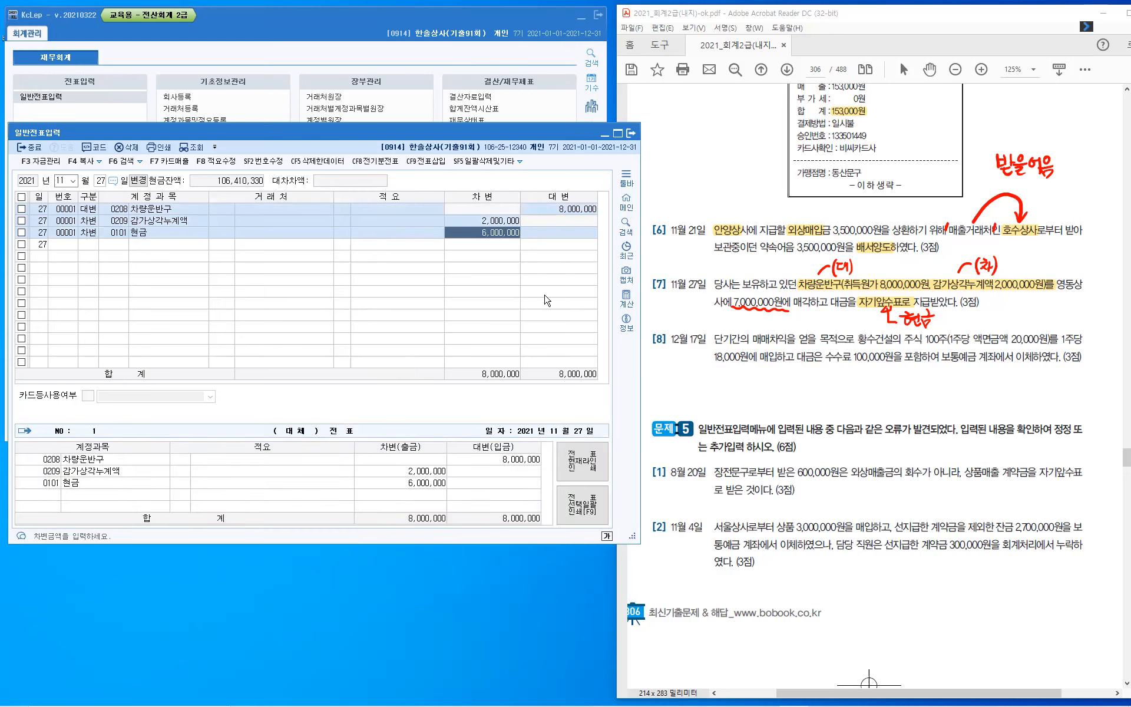
{"action": "type", "text": "7000000"}
{"action": "key", "text": "Return"}
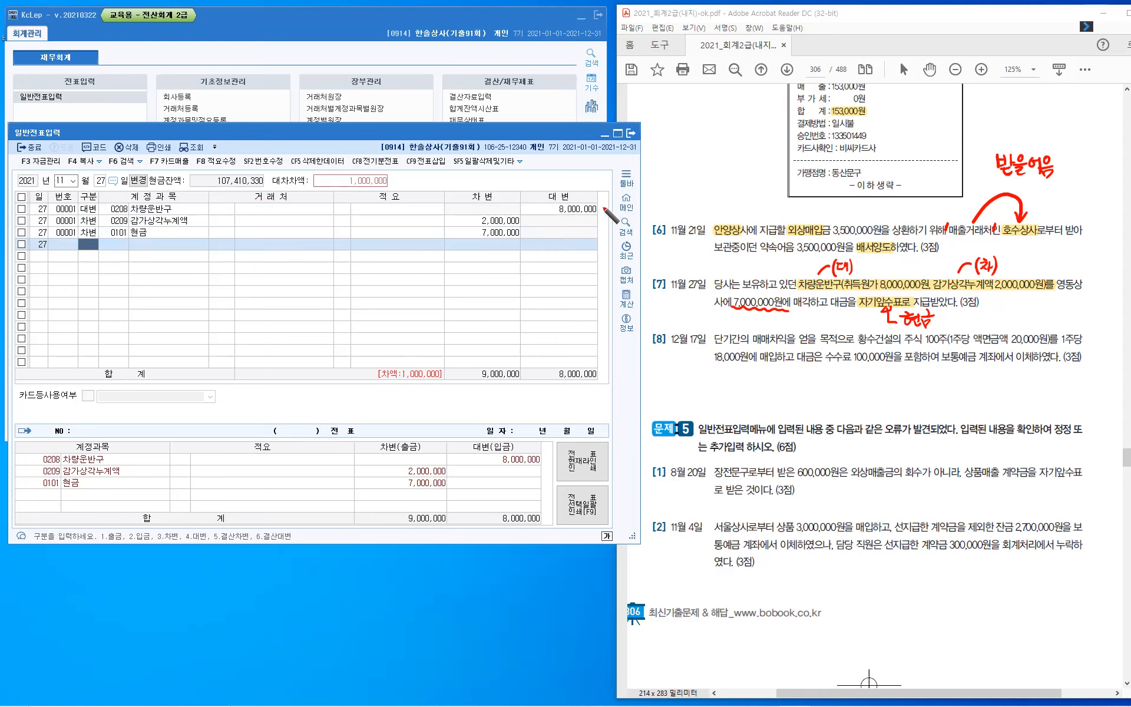
- Number the three voucher lines 1, 2, 3 in red and handwrite 양수: 이익 and 음수: 손실 beside 대차차액, starring the first
{"action": "left_click_drag", "start_coordinate": [603, 206], "coordinate": [598, 235]}
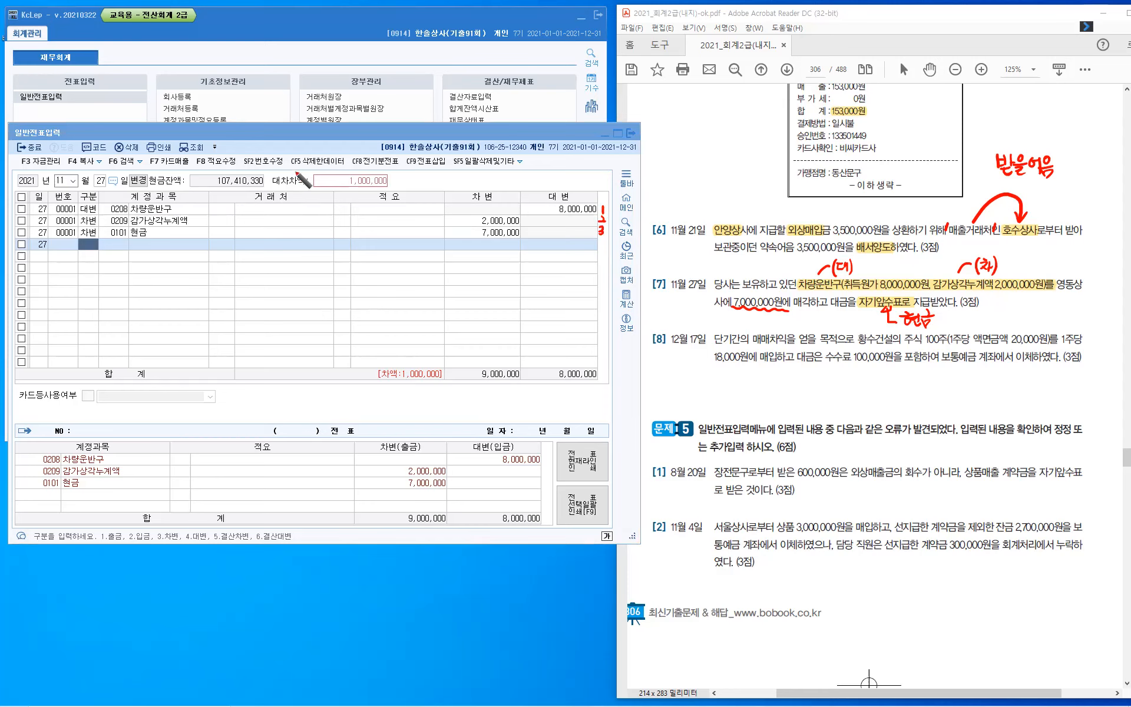
{"action": "left_click_drag", "start_coordinate": [293, 170], "coordinate": [297, 176]}
{"action": "left_click_drag", "start_coordinate": [398, 168], "coordinate": [403, 171]}
{"action": "mouse_move", "coordinate": [403, 167]}
{"action": "left_mouse_down"}
{"action": "mouse_move", "coordinate": [442, 175]}
{"action": "mouse_move", "coordinate": [403, 186]}
{"action": "mouse_move", "coordinate": [421, 197]}
{"action": "mouse_move", "coordinate": [449, 191]}
{"action": "left_mouse_up"}
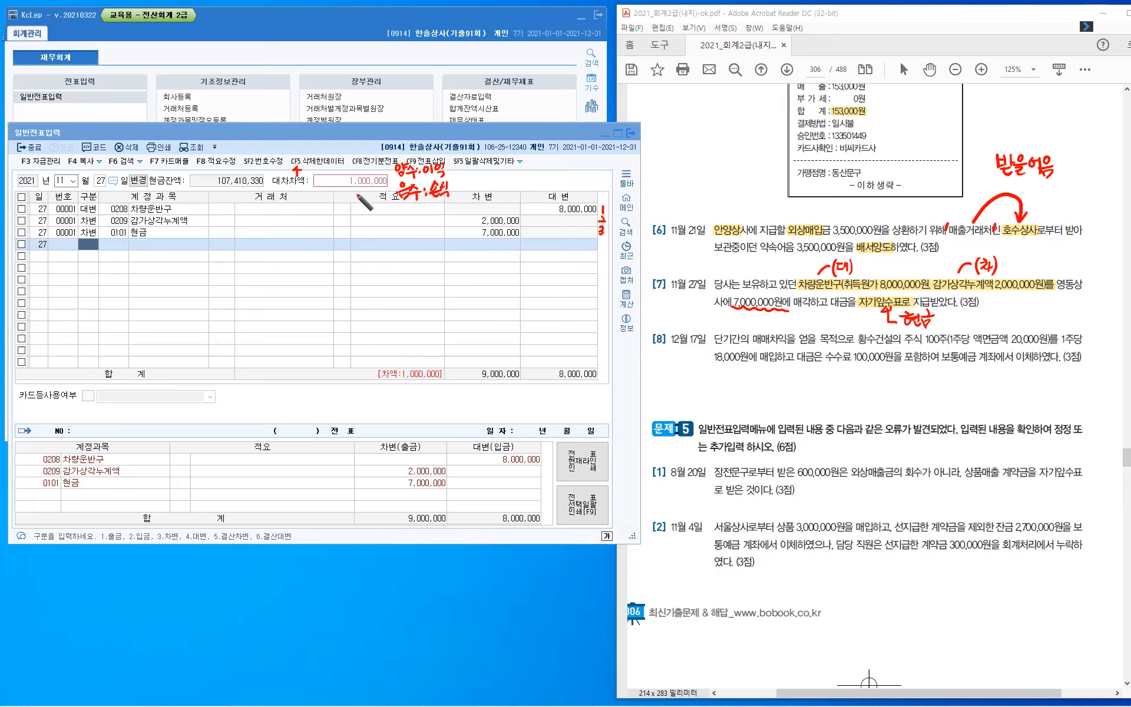
{"action": "left_click_drag", "start_coordinate": [453, 159], "coordinate": [452, 163]}
- Handwrite 유형자산 in red above the 계정과목 column and 수익(대변) beside the 이익 note
{"action": "mouse_move", "coordinate": [160, 185]}
{"action": "left_mouse_down"}
{"action": "mouse_move", "coordinate": [166, 204]}
{"action": "mouse_move", "coordinate": [215, 185]}
{"action": "left_mouse_up"}
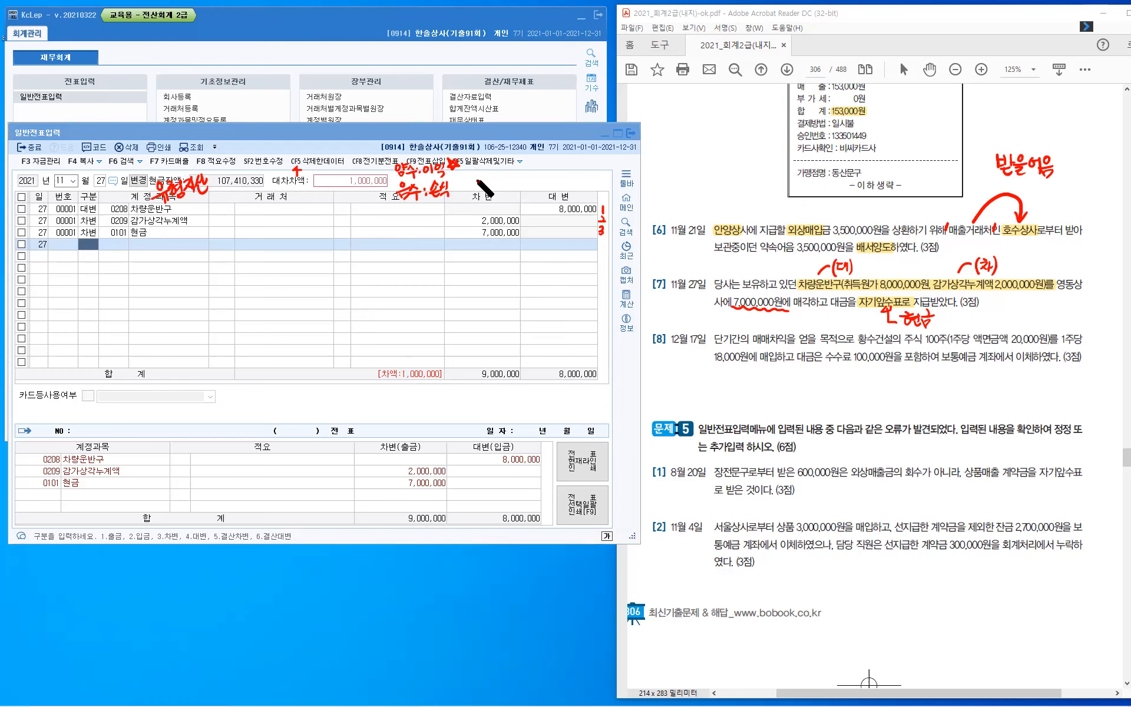
{"action": "left_click_drag", "start_coordinate": [471, 158], "coordinate": [492, 162]}
{"action": "left_click_drag", "start_coordinate": [484, 163], "coordinate": [510, 163]}
{"action": "left_click_drag", "start_coordinate": [512, 155], "coordinate": [512, 165]}
{"action": "mouse_move", "coordinate": [516, 153]}
{"action": "left_mouse_down"}
{"action": "mouse_move", "coordinate": [515, 167]}
{"action": "mouse_move", "coordinate": [523, 159]}
{"action": "left_mouse_up"}
{"action": "left_click_drag", "start_coordinate": [528, 150], "coordinate": [527, 161]}
{"action": "left_click_drag", "start_coordinate": [521, 162], "coordinate": [531, 167]}
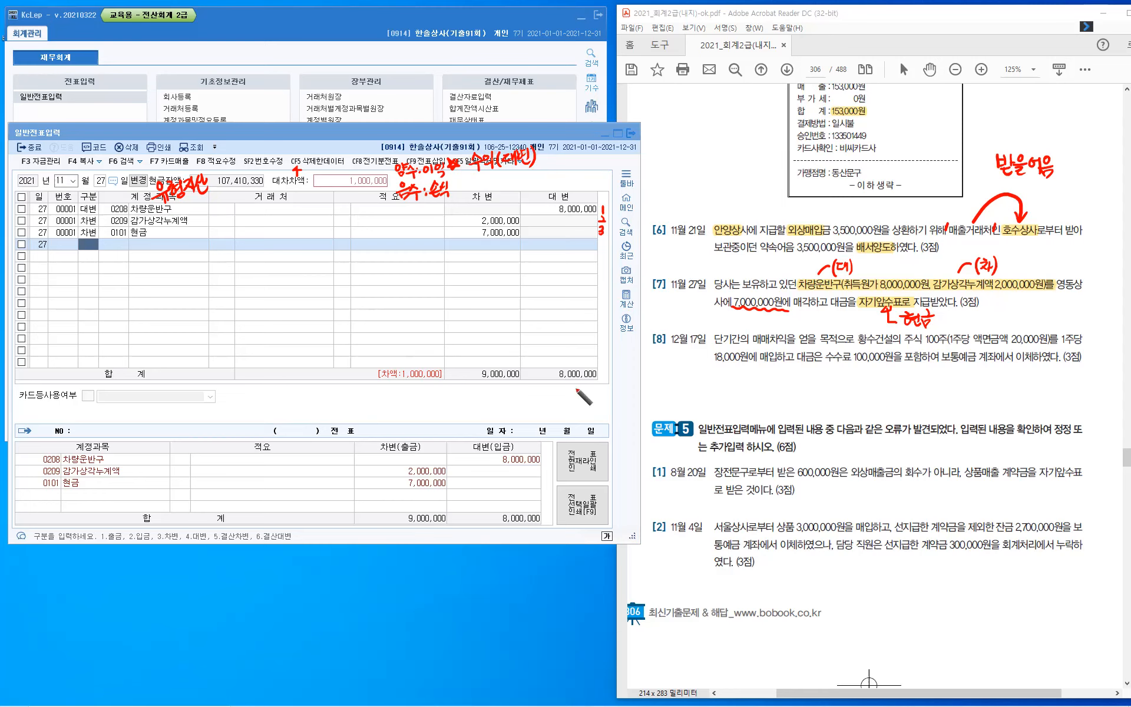
- Handwrite +1.000.000 in red below the 대변 total of the voucher
{"action": "left_click_drag", "start_coordinate": [549, 392], "coordinate": [564, 402]}
{"action": "left_click", "coordinate": [569, 400]}
{"action": "left_click_drag", "start_coordinate": [576, 391], "coordinate": [581, 394]}
{"action": "left_click_drag", "start_coordinate": [588, 391], "coordinate": [603, 393]}
{"action": "left_click", "coordinate": [593, 400]}
{"action": "left_click_drag", "start_coordinate": [611, 391], "coordinate": [610, 394]}
- Add a 대변 line for account 0914 유형자산처분이익 at 1,000,000 without a trading partner
{"action": "type", "text": "4"}
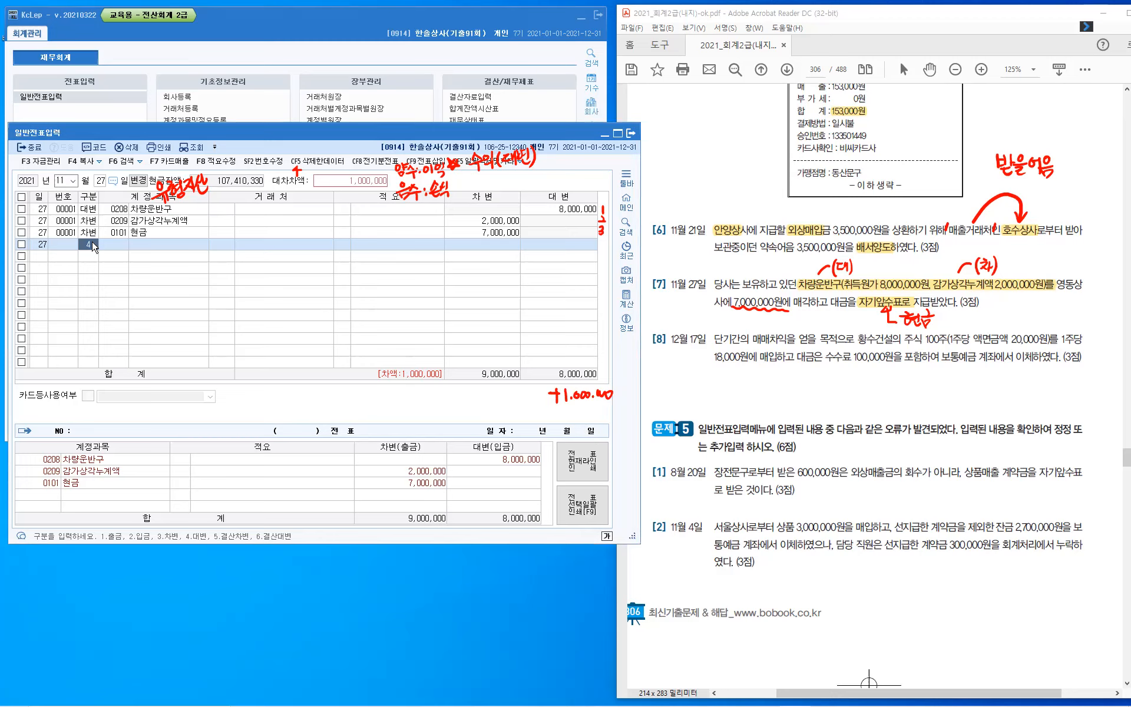
{"action": "key", "text": "Return"}
{"action": "key", "text": "Hangul"}
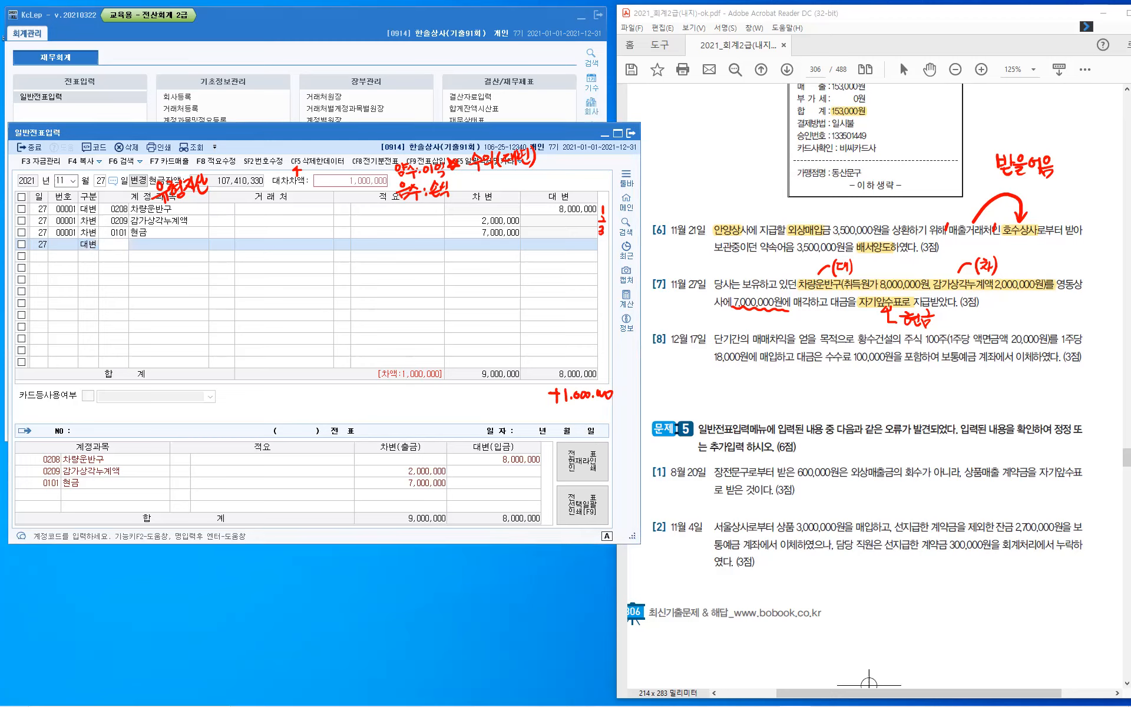
{"action": "type", "text": "유형"}
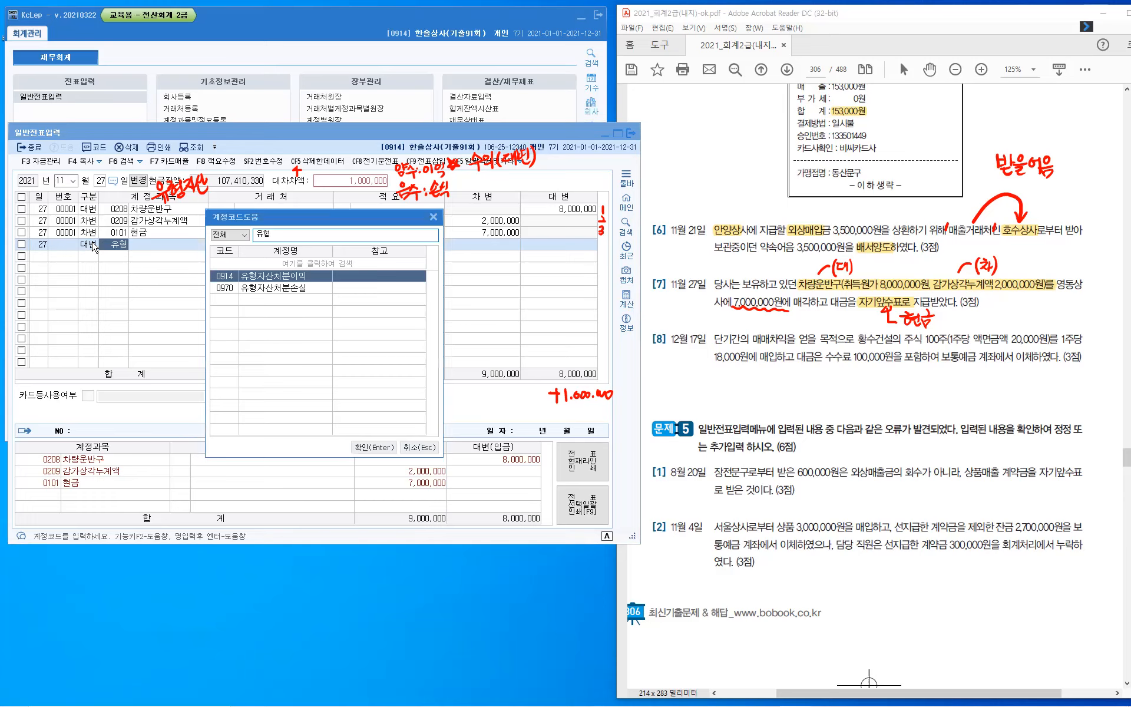
{"action": "key", "text": "Escape"}
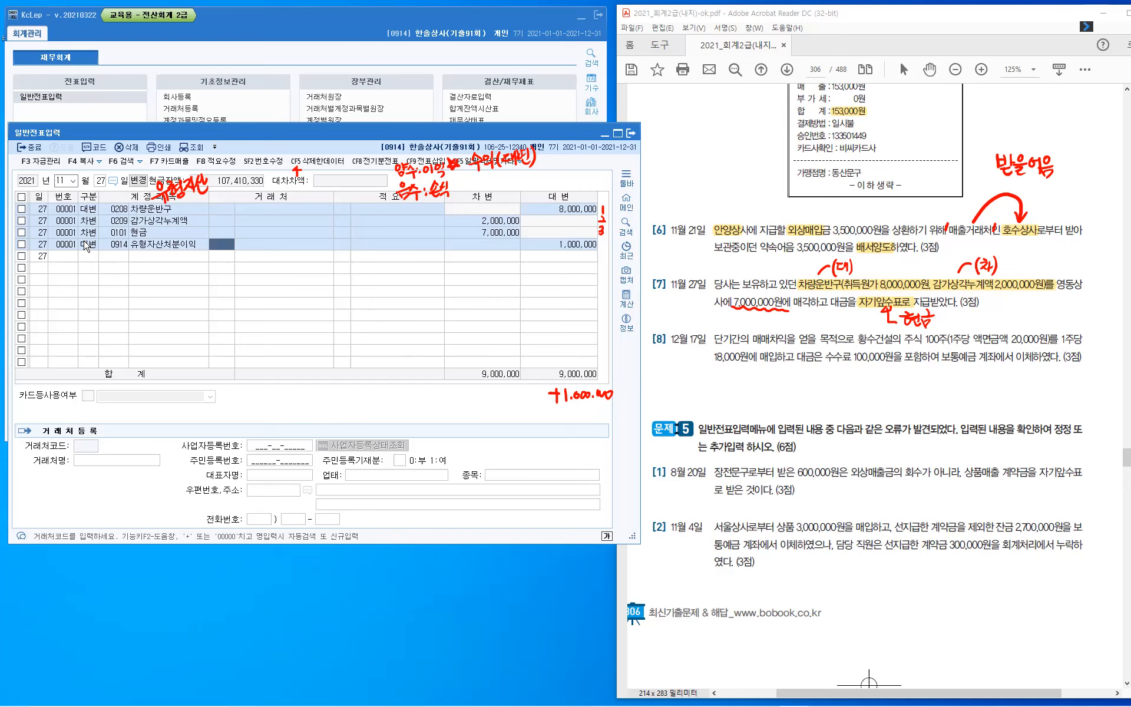
{"action": "key", "text": "Return"}
{"action": "key", "text": "Return"}
{"action": "key", "text": "Return"}
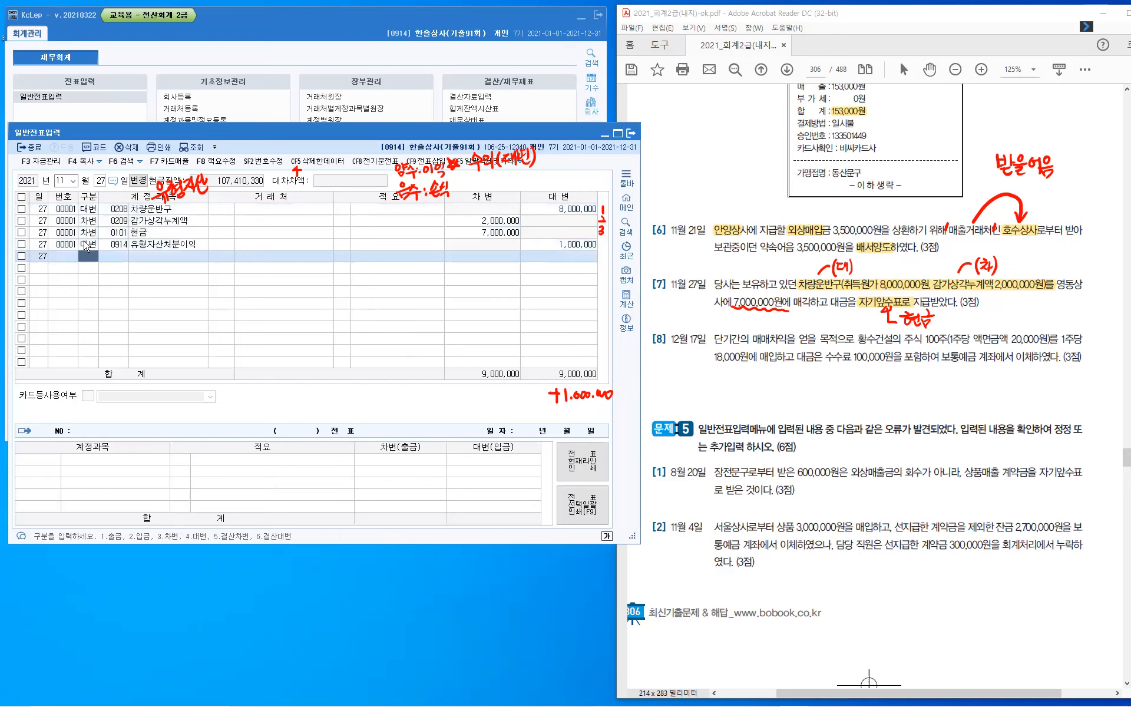
- Clear the handwritten marks and open the general voucher entry for December 17
{"action": "key", "text": "Escape"}
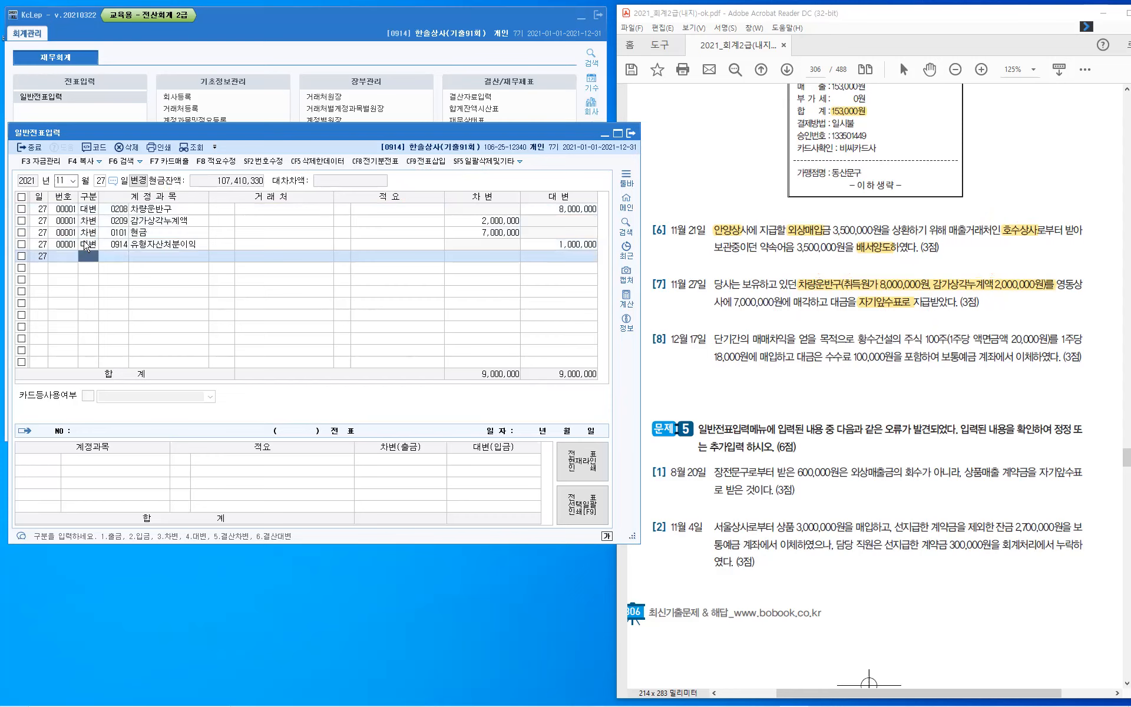
{"action": "key", "text": "Escape"}
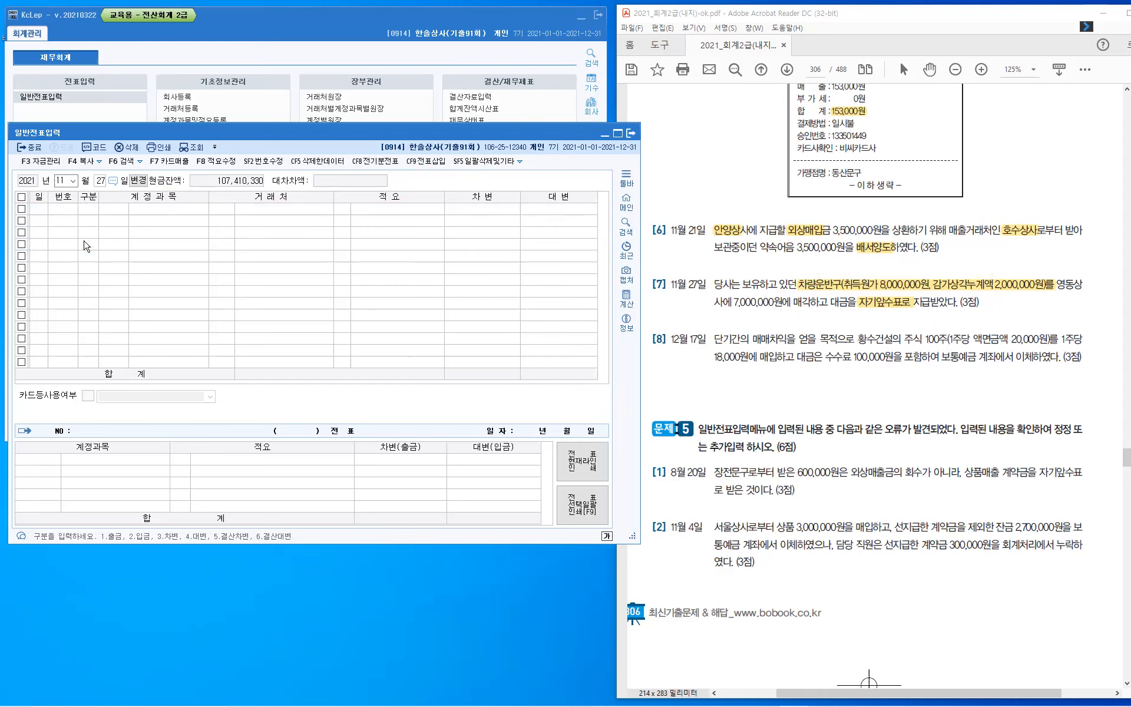
{"action": "key", "text": "Escape"}
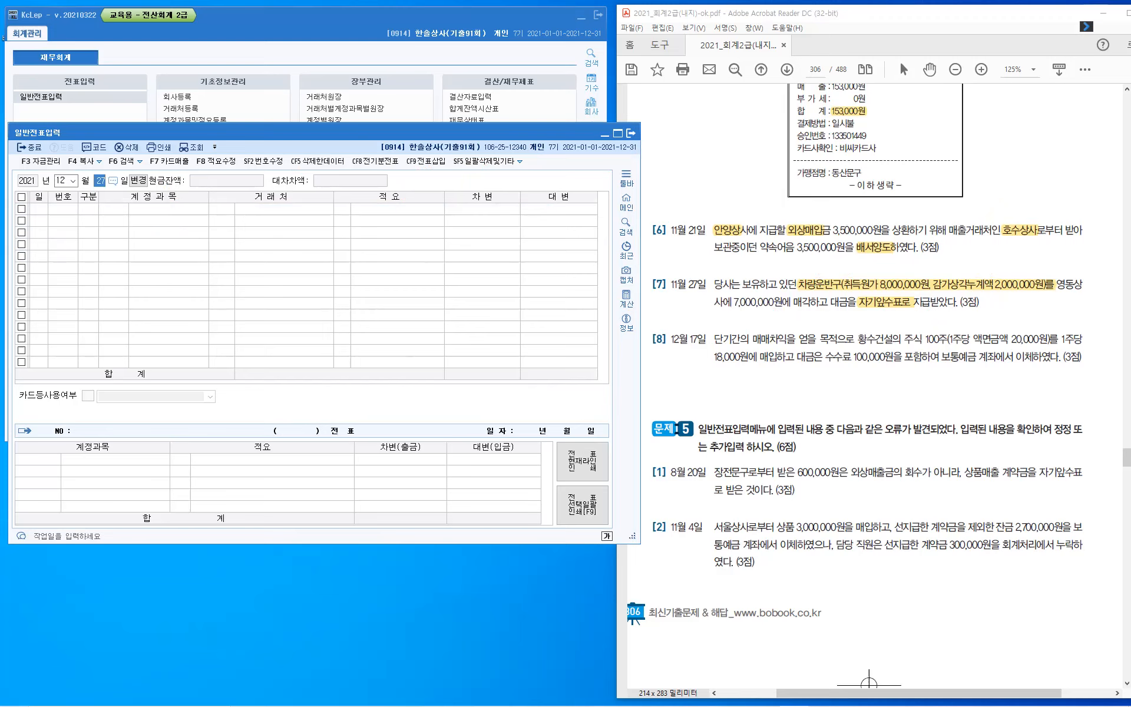
{"action": "type", "text": "17"}
{"action": "key", "text": "Return"}
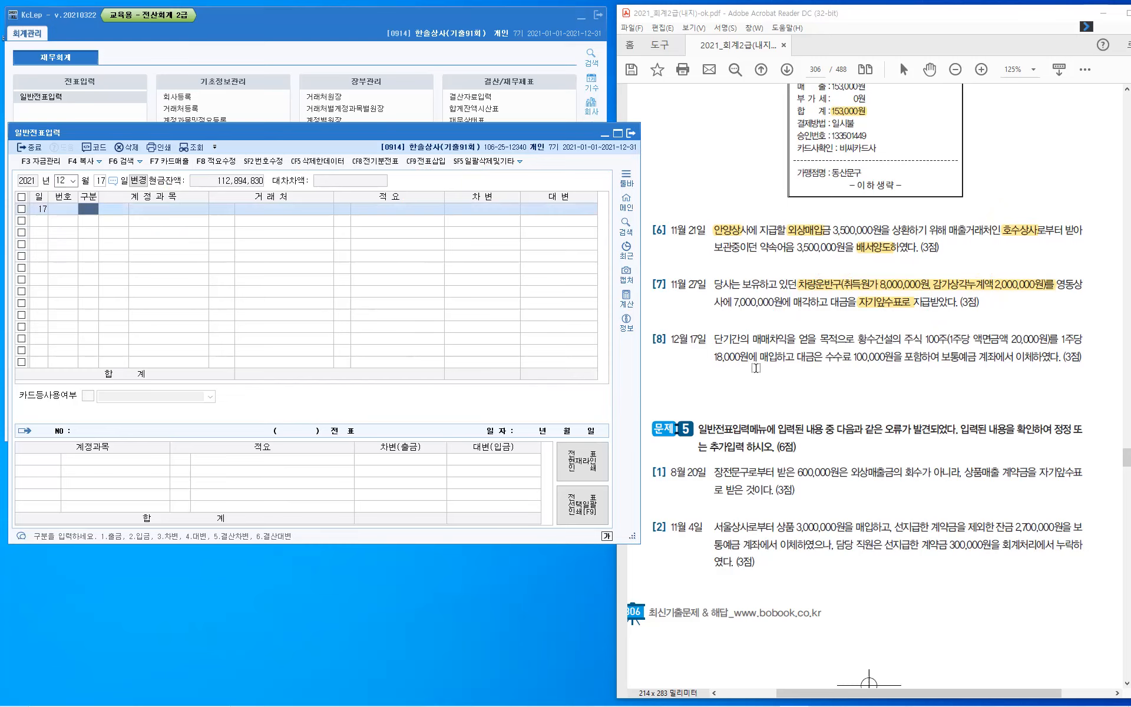
- In transaction [8], draw a red slash before 대금은, underline 보통예금, and handwrite 단기매매증권 with an arrow to 단기간
{"action": "scroll", "coordinate": [796, 324], "scroll_direction": "down", "scroll_amount": 2}
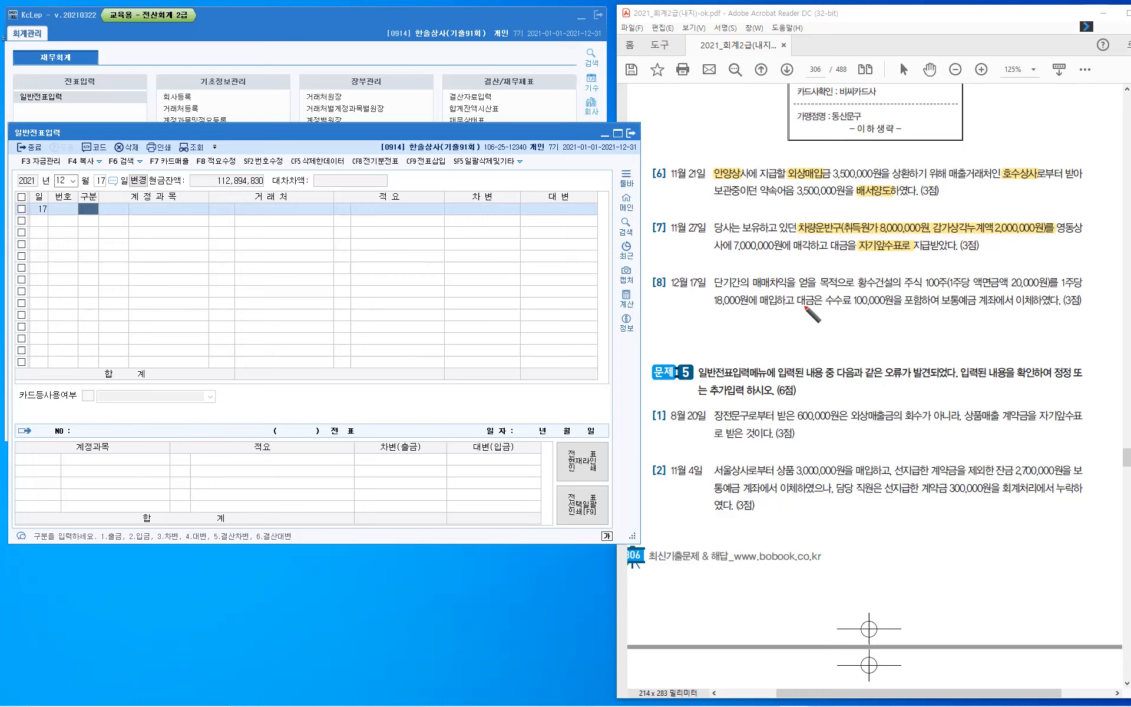
{"action": "left_click_drag", "start_coordinate": [790, 312], "coordinate": [799, 291]}
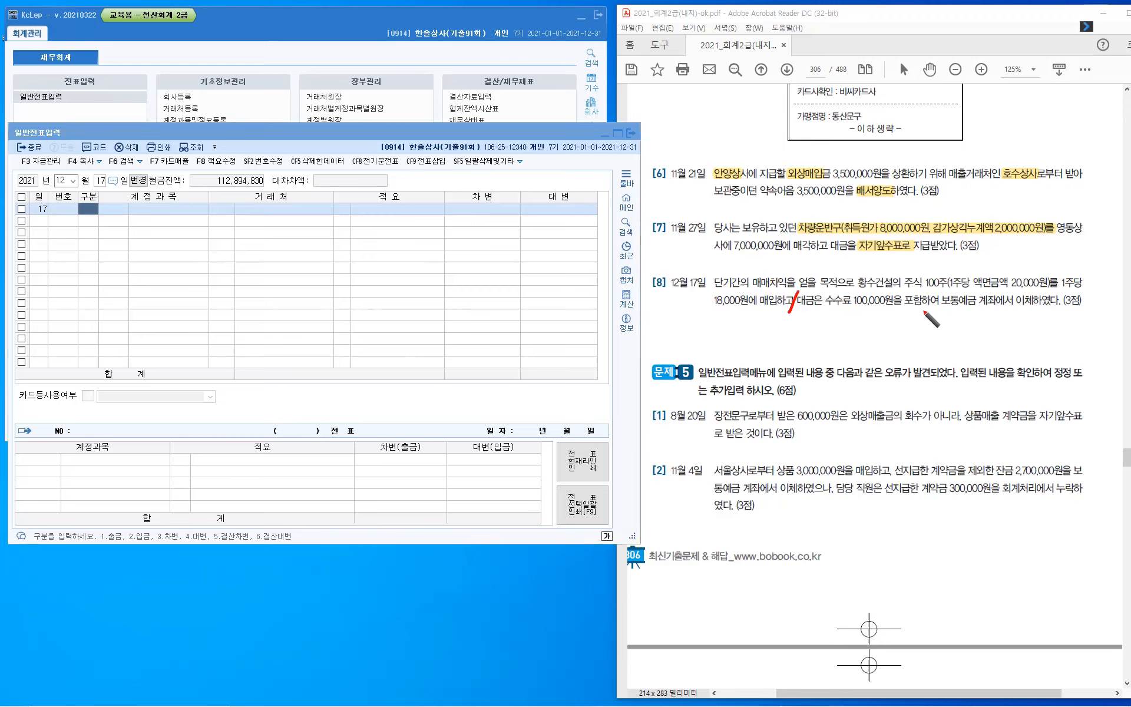
{"action": "left_click_drag", "start_coordinate": [941, 305], "coordinate": [988, 308]}
{"action": "mouse_move", "coordinate": [767, 254]}
{"action": "left_mouse_down"}
{"action": "mouse_move", "coordinate": [745, 274]}
{"action": "mouse_move", "coordinate": [786, 254]}
{"action": "left_mouse_up"}
{"action": "left_click_drag", "start_coordinate": [778, 255], "coordinate": [788, 265]}
{"action": "left_click_drag", "start_coordinate": [780, 263], "coordinate": [794, 265]}
{"action": "mouse_move", "coordinate": [801, 253]}
{"action": "left_mouse_down"}
{"action": "mouse_move", "coordinate": [799, 270]}
{"action": "mouse_move", "coordinate": [810, 265]}
{"action": "left_mouse_up"}
{"action": "left_click_drag", "start_coordinate": [814, 256], "coordinate": [818, 269]}
{"action": "left_click_drag", "start_coordinate": [823, 259], "coordinate": [831, 267]}
{"action": "left_click_drag", "start_coordinate": [836, 254], "coordinate": [837, 270]}
{"action": "left_click_drag", "start_coordinate": [841, 255], "coordinate": [850, 261]}
{"action": "left_click_drag", "start_coordinate": [843, 264], "coordinate": [853, 262]}
{"action": "left_click_drag", "start_coordinate": [849, 265], "coordinate": [861, 260]}
{"action": "left_click_drag", "start_coordinate": [856, 263], "coordinate": [859, 267]}
{"action": "left_click_drag", "start_coordinate": [859, 266], "coordinate": [867, 266]}
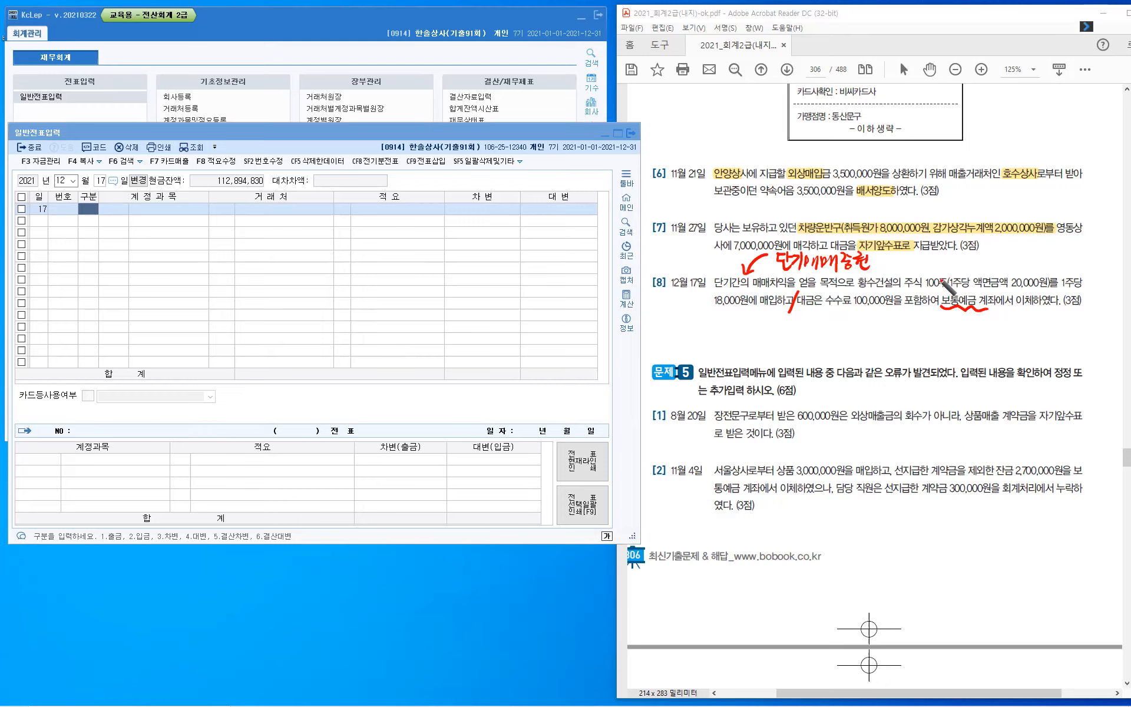
- Handwrite the calculation ×18.000 = 1.800.000 in red above 100주 in transaction [8], with a connecting stroke
{"action": "left_click_drag", "start_coordinate": [936, 276], "coordinate": [962, 267]}
{"action": "mouse_move", "coordinate": [967, 257]}
{"action": "left_mouse_down"}
{"action": "mouse_move", "coordinate": [966, 268]}
{"action": "mouse_move", "coordinate": [976, 260]}
{"action": "left_mouse_up"}
{"action": "left_click_drag", "start_coordinate": [981, 266], "coordinate": [980, 268]}
{"action": "left_click_drag", "start_coordinate": [988, 261], "coordinate": [994, 266]}
{"action": "left_click_drag", "start_coordinate": [1001, 259], "coordinate": [1022, 265]}
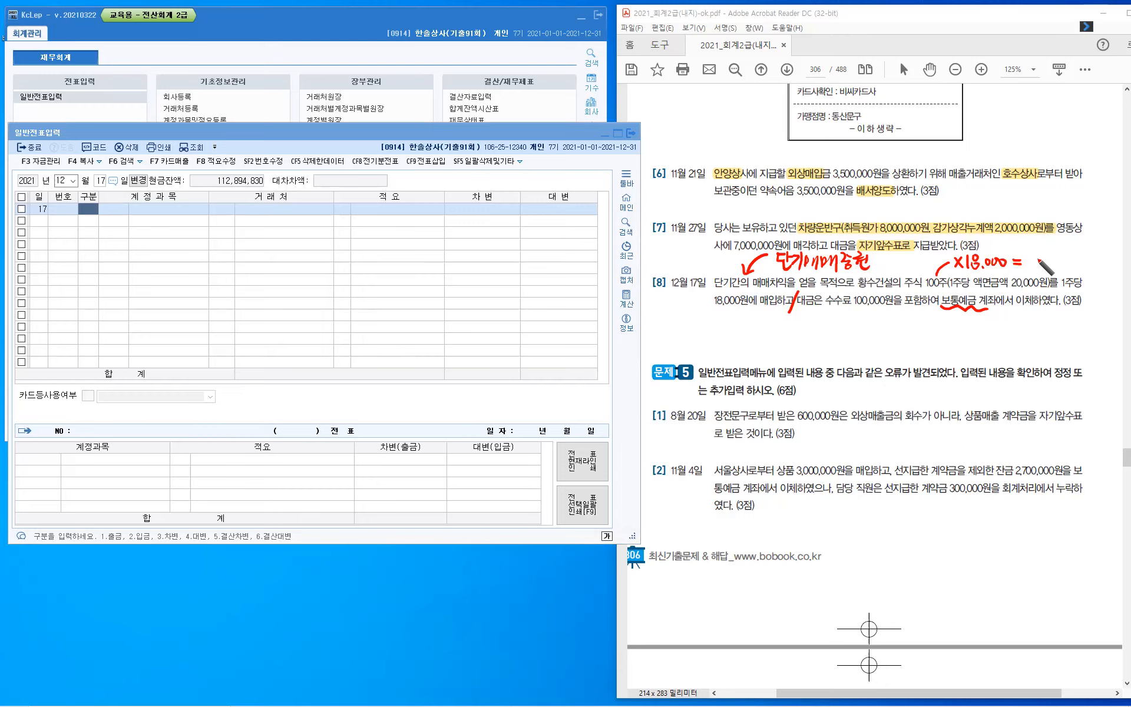
{"action": "left_click_drag", "start_coordinate": [1029, 258], "coordinate": [1027, 268]}
{"action": "left_click_drag", "start_coordinate": [1035, 263], "coordinate": [1087, 263]}
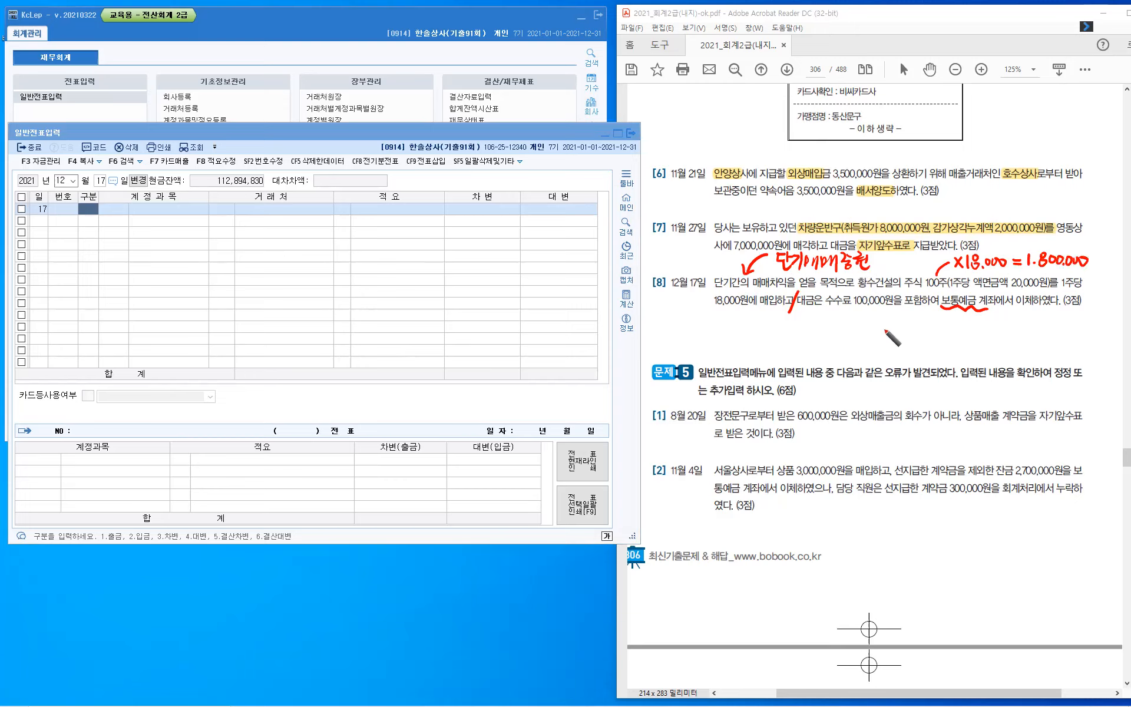
- Underline 수수료 in red in transaction [8] and handwrite 비용: beneath it with an arrow
{"action": "left_click_drag", "start_coordinate": [825, 304], "coordinate": [852, 307]}
{"action": "left_click_drag", "start_coordinate": [833, 327], "coordinate": [834, 313]}
{"action": "mouse_move", "coordinate": [829, 335]}
{"action": "left_mouse_down"}
{"action": "mouse_move", "coordinate": [838, 352]}
{"action": "mouse_move", "coordinate": [845, 334]}
{"action": "left_mouse_up"}
{"action": "left_click_drag", "start_coordinate": [839, 343], "coordinate": [853, 343]}
{"action": "left_click_drag", "start_coordinate": [846, 346], "coordinate": [848, 348]}
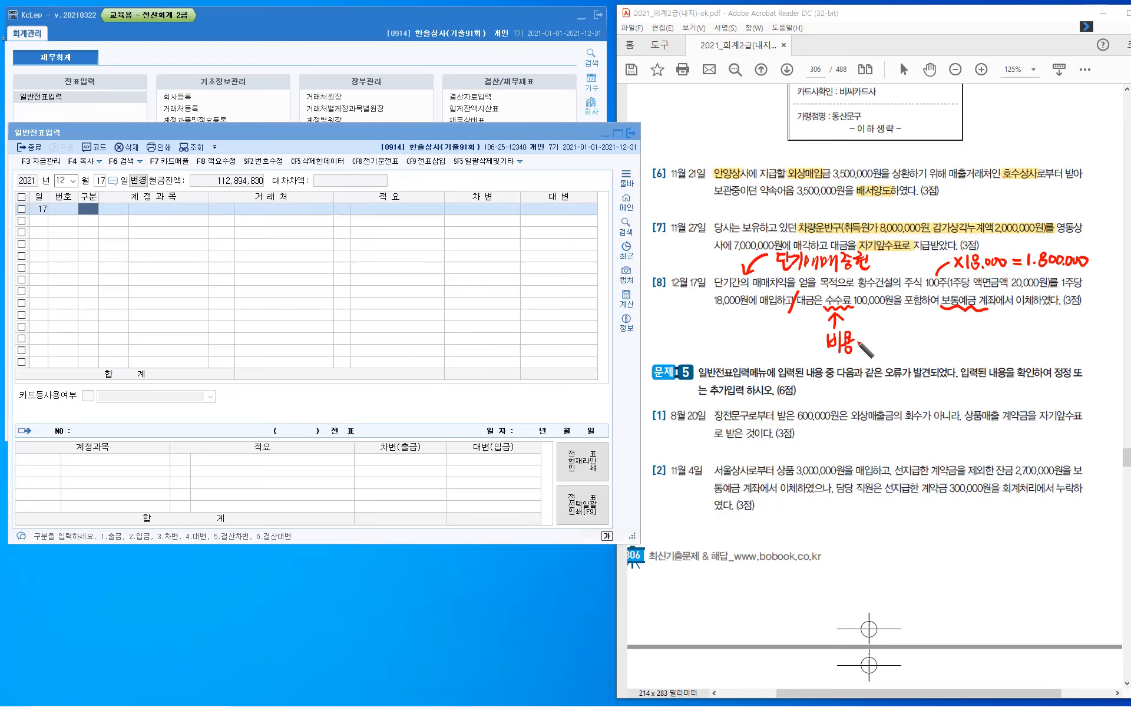
{"action": "left_click", "coordinate": [858, 340]}
{"action": "left_click", "coordinate": [859, 345]}
- Handwrite 수수료비용 in red after the 비용: note beneath transaction [8]
{"action": "mouse_move", "coordinate": [874, 331]}
{"action": "left_mouse_down"}
{"action": "mouse_move", "coordinate": [867, 338]}
{"action": "mouse_move", "coordinate": [883, 340]}
{"action": "left_mouse_up"}
{"action": "mouse_move", "coordinate": [875, 341]}
{"action": "left_mouse_down"}
{"action": "mouse_move", "coordinate": [874, 353]}
{"action": "mouse_move", "coordinate": [882, 338]}
{"action": "left_mouse_up"}
{"action": "left_click_drag", "start_coordinate": [888, 334], "coordinate": [893, 338]}
{"action": "left_click_drag", "start_coordinate": [880, 342], "coordinate": [895, 340]}
{"action": "left_click_drag", "start_coordinate": [888, 341], "coordinate": [888, 352]}
{"action": "left_click_drag", "start_coordinate": [897, 335], "coordinate": [906, 344]}
{"action": "left_click_drag", "start_coordinate": [898, 345], "coordinate": [917, 347]}
{"action": "left_click_drag", "start_coordinate": [911, 342], "coordinate": [917, 347]}
{"action": "left_click_drag", "start_coordinate": [922, 332], "coordinate": [922, 354]}
{"action": "left_click_drag", "start_coordinate": [931, 332], "coordinate": [929, 345]}
{"action": "left_click_drag", "start_coordinate": [934, 340], "coordinate": [934, 346]}
{"action": "left_click_drag", "start_coordinate": [926, 346], "coordinate": [940, 345]}
{"action": "left_click_drag", "start_coordinate": [932, 349], "coordinate": [932, 349]}
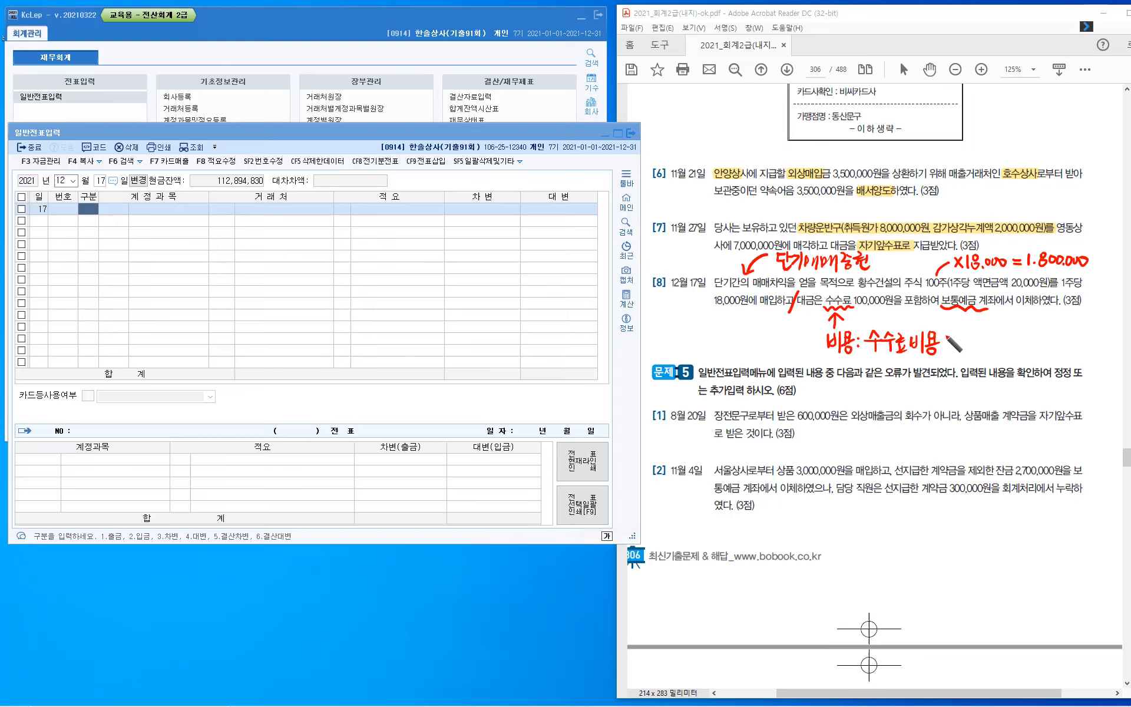
- Handwrite (영업외비용) in red after 수수료비용 and put quotation marks around 보통예금 in transaction [8]
{"action": "mouse_move", "coordinate": [949, 333]}
{"action": "left_mouse_down"}
{"action": "mouse_move", "coordinate": [948, 352]}
{"action": "mouse_move", "coordinate": [966, 337]}
{"action": "left_mouse_up"}
{"action": "left_click_drag", "start_coordinate": [961, 342], "coordinate": [961, 348]}
{"action": "left_click_drag", "start_coordinate": [974, 334], "coordinate": [982, 337]}
{"action": "left_click_drag", "start_coordinate": [983, 331], "coordinate": [974, 354]}
{"action": "left_click_drag", "start_coordinate": [983, 344], "coordinate": [982, 353]}
{"action": "left_click_drag", "start_coordinate": [974, 352], "coordinate": [991, 337]}
{"action": "left_click_drag", "start_coordinate": [991, 345], "coordinate": [996, 350]}
{"action": "left_click_drag", "start_coordinate": [1000, 334], "coordinate": [1000, 354]}
{"action": "left_click_drag", "start_coordinate": [1006, 336], "coordinate": [1012, 349]}
{"action": "left_click_drag", "start_coordinate": [1006, 344], "coordinate": [1011, 342]}
{"action": "mouse_move", "coordinate": [1018, 333]}
{"action": "left_mouse_down"}
{"action": "mouse_move", "coordinate": [1019, 353]}
{"action": "mouse_move", "coordinate": [1026, 332]}
{"action": "mouse_move", "coordinate": [1023, 344]}
{"action": "left_mouse_up"}
{"action": "left_click_drag", "start_coordinate": [1027, 338], "coordinate": [1028, 343]}
{"action": "left_click_drag", "start_coordinate": [1020, 344], "coordinate": [1031, 344]}
{"action": "left_click_drag", "start_coordinate": [1025, 348], "coordinate": [1026, 348]}
{"action": "left_click_drag", "start_coordinate": [1035, 333], "coordinate": [1035, 356]}
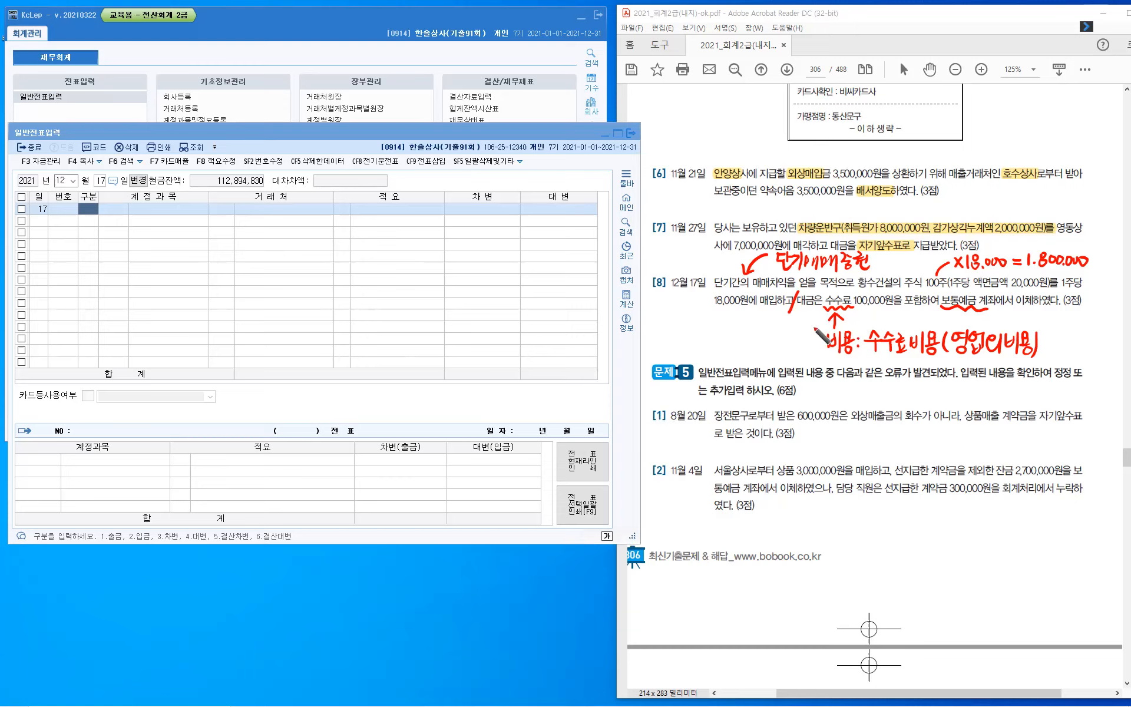
{"action": "left_click", "coordinate": [933, 293]}
{"action": "mouse_move", "coordinate": [940, 294]}
{"action": "left_mouse_down"}
{"action": "mouse_move", "coordinate": [936, 303]}
{"action": "mouse_move", "coordinate": [981, 305]}
{"action": "left_mouse_up"}
- Enter a 차변 line for account 0107 단기매매증권 at 1,800,000 without a trading partner
{"action": "left_click", "coordinate": [82, 206]}
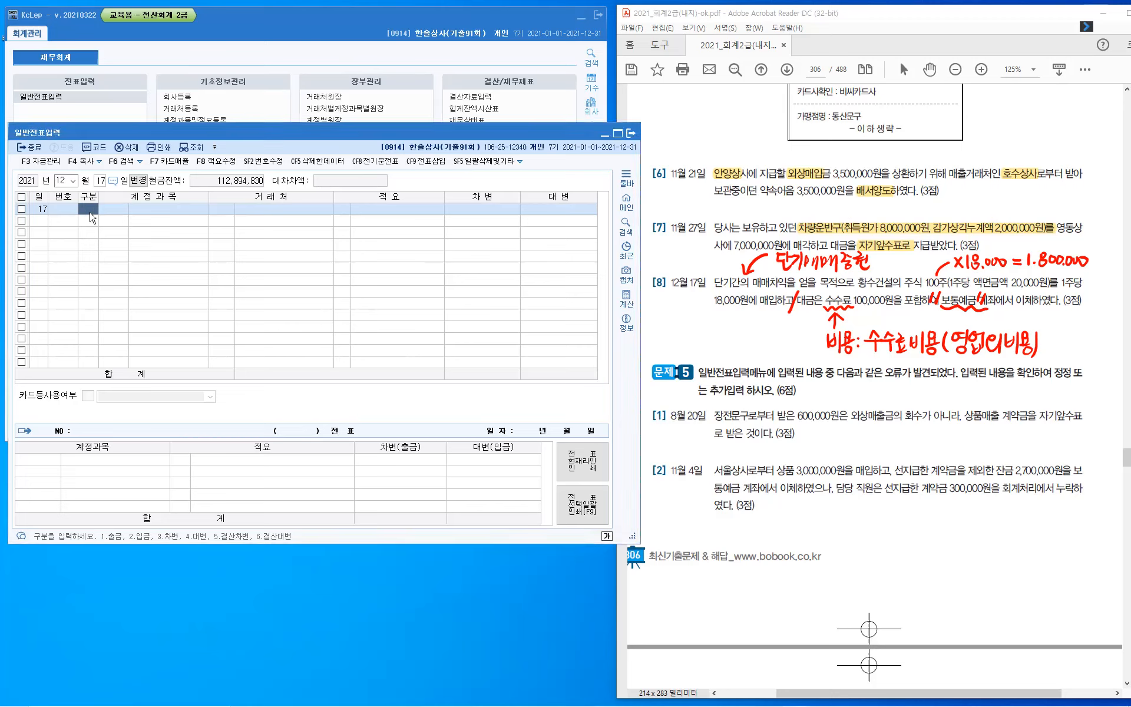
{"action": "type", "text": "3"}
{"action": "key", "text": "Return"}
{"action": "key", "text": "Hangul"}
{"action": "type", "text": "단기"}
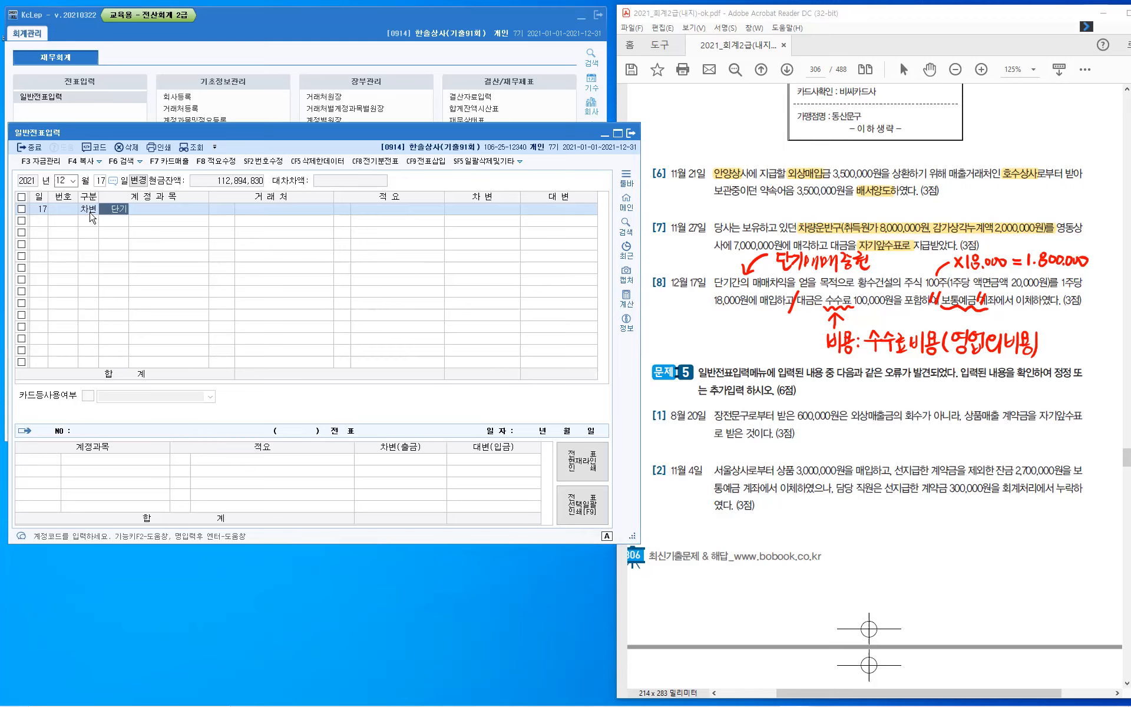
{"action": "key", "text": "Return"}
{"action": "key", "text": "Return"}
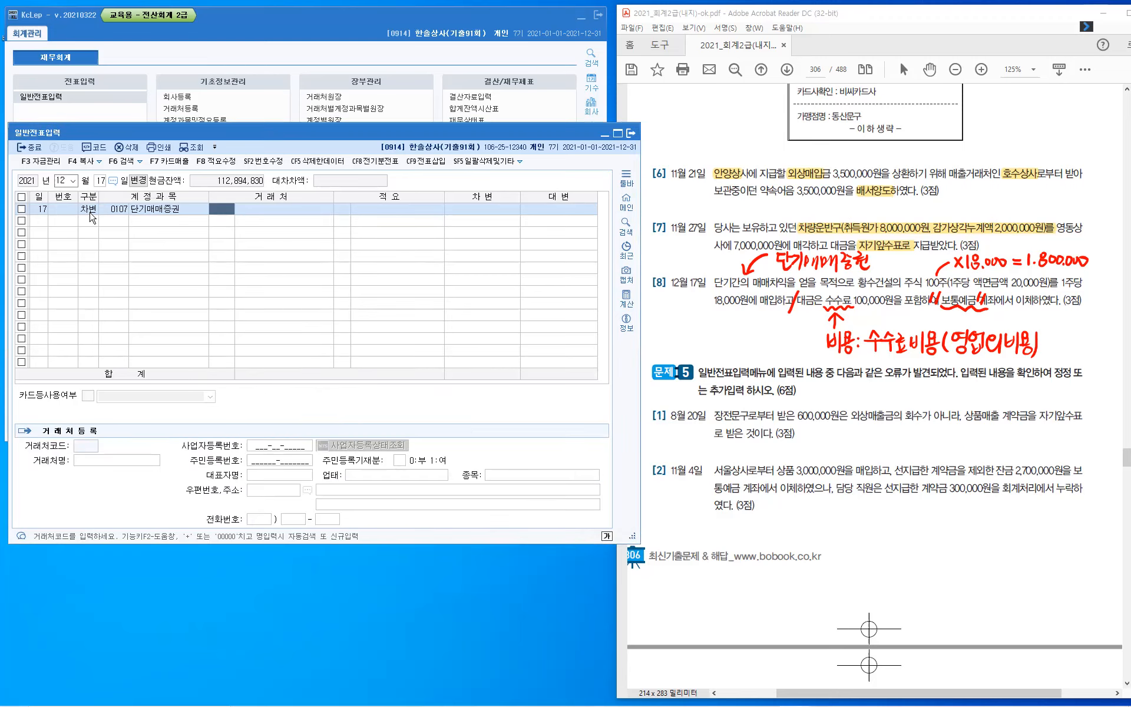
{"action": "key", "text": "Return"}
{"action": "key", "text": "Return"}
{"action": "type", "text": "1,800,000"}
{"action": "key", "text": "Return"}
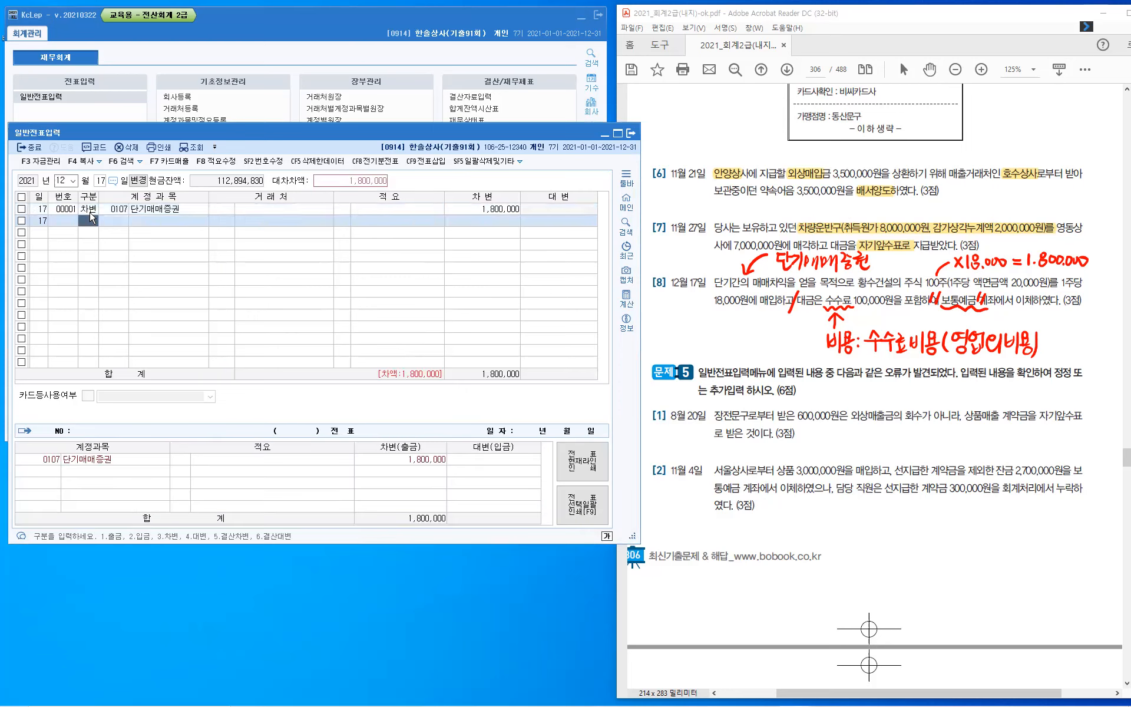
- Add a 차변 line for account 0984 수수료비용, found by searching 수수, and set its amount to 100,000
{"action": "type", "text": "3수수"}
{"action": "key", "text": "Return"}
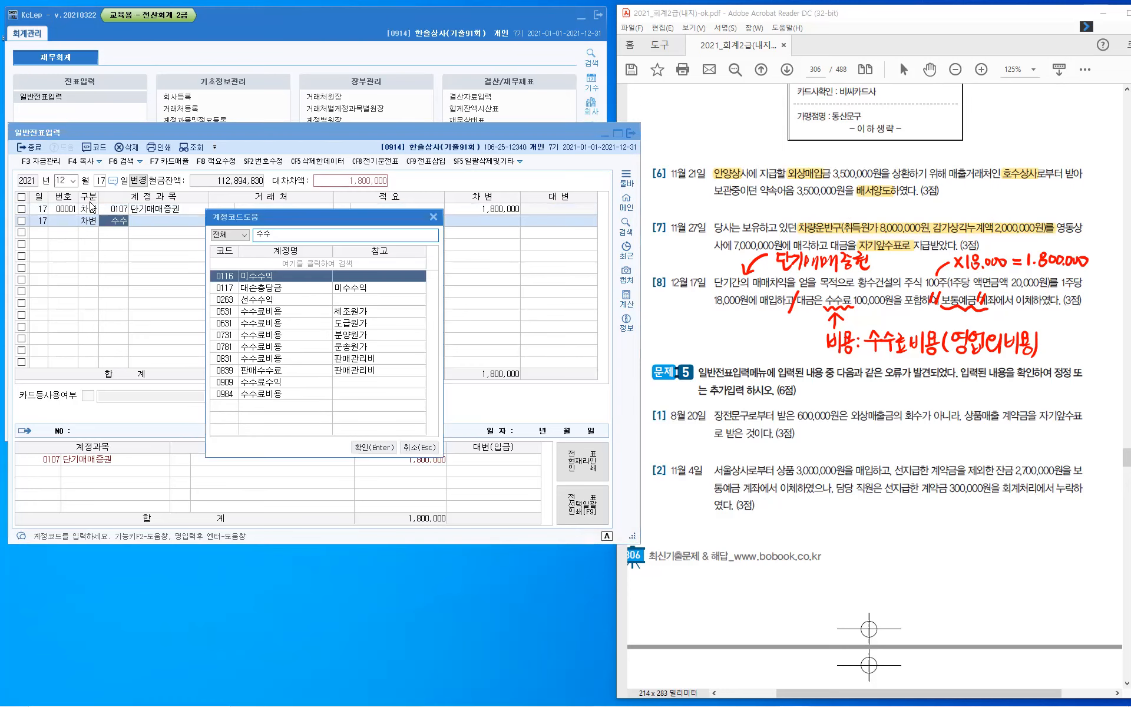
{"action": "left_click", "coordinate": [231, 395]}
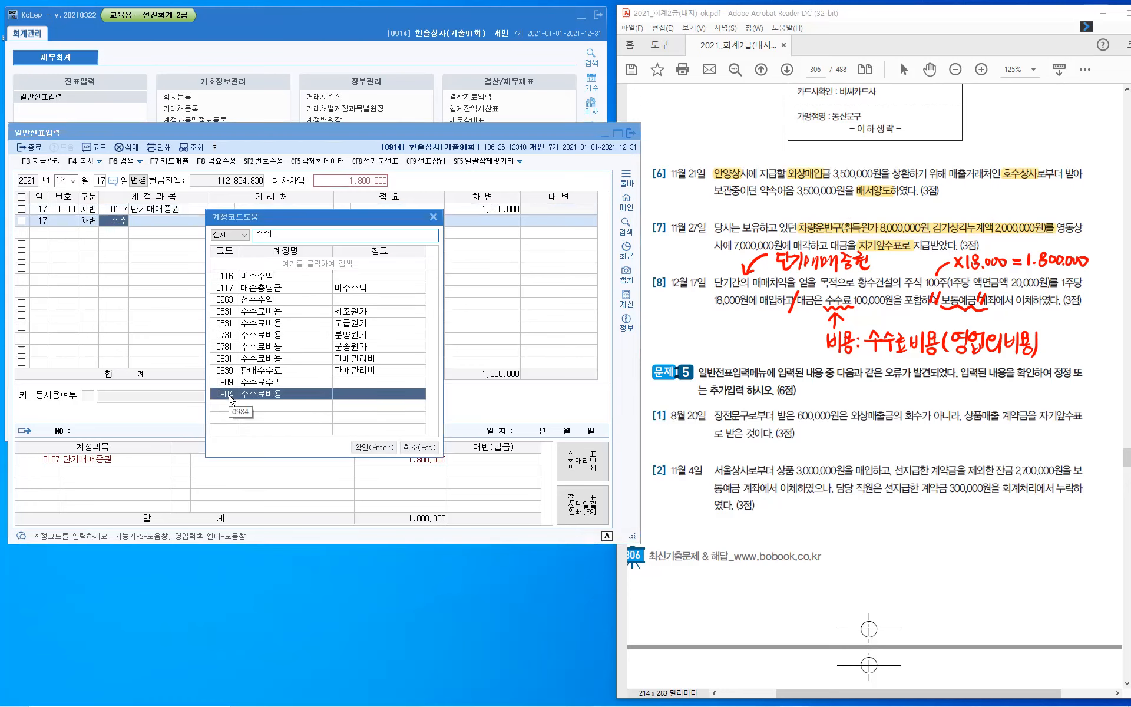
{"action": "left_click", "coordinate": [230, 398]}
{"action": "left_click", "coordinate": [366, 448]}
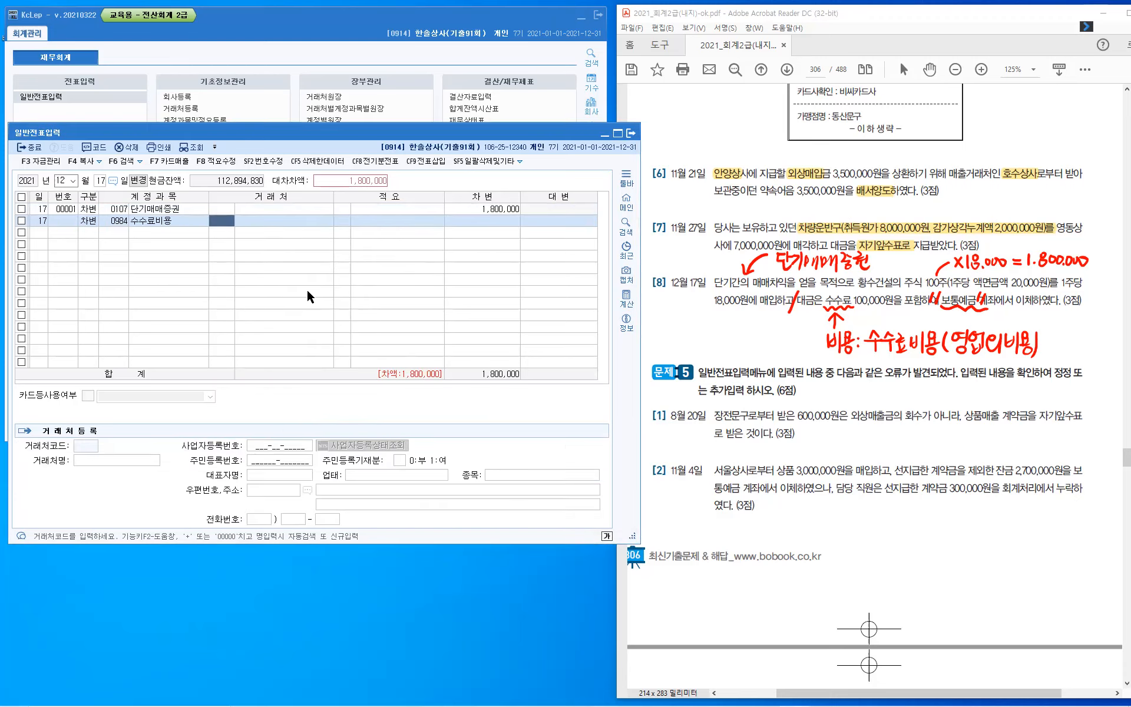
{"action": "key", "text": "Return"}
{"action": "key", "text": "Return"}
{"action": "key", "text": "Return"}
{"action": "type", "text": "10"}
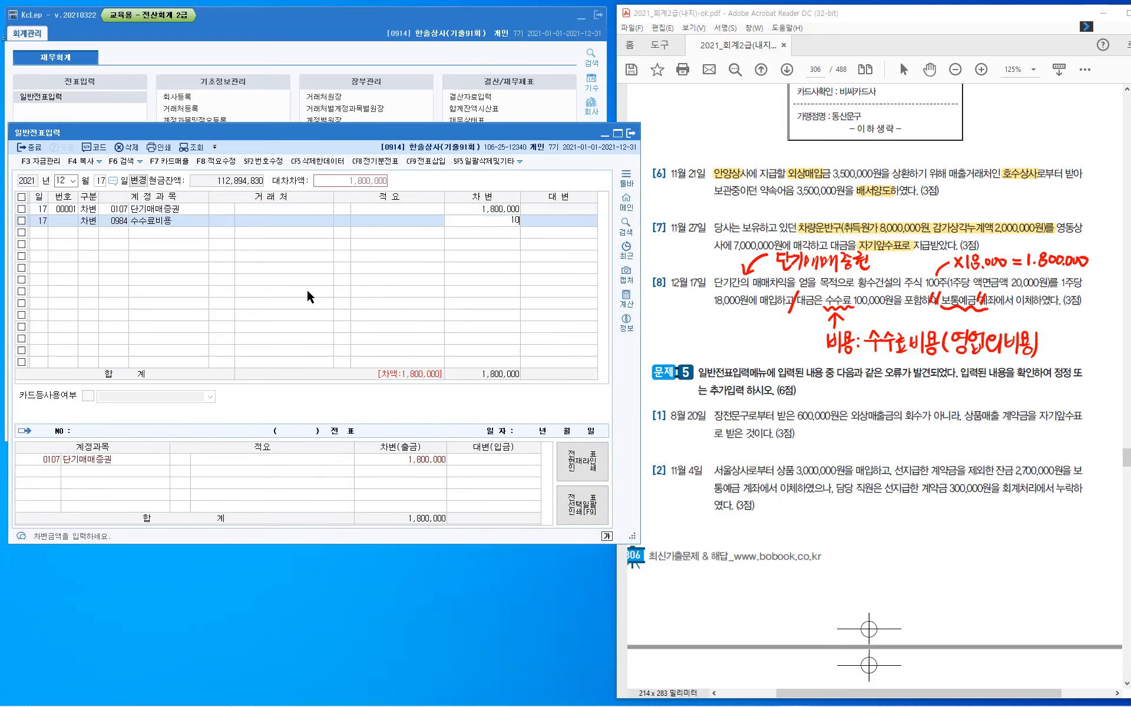
{"action": "type", "text": "0,000"}
{"action": "key", "text": "Return"}
- Add a 대변 line for account 103 보통예금 at 1,900,000 without a trading partner, and clear the handwritten marks
{"action": "type", "text": "41"}
{"action": "type", "text": "03"}
{"action": "key", "text": "Return"}
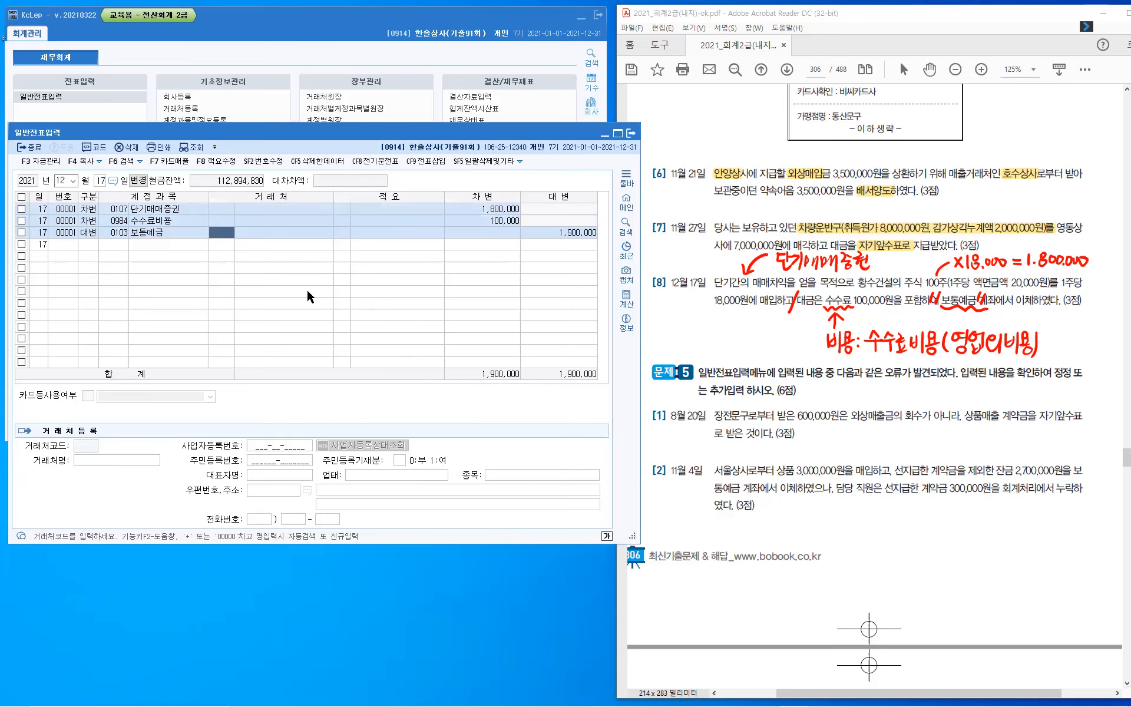
{"action": "key", "text": "Return"}
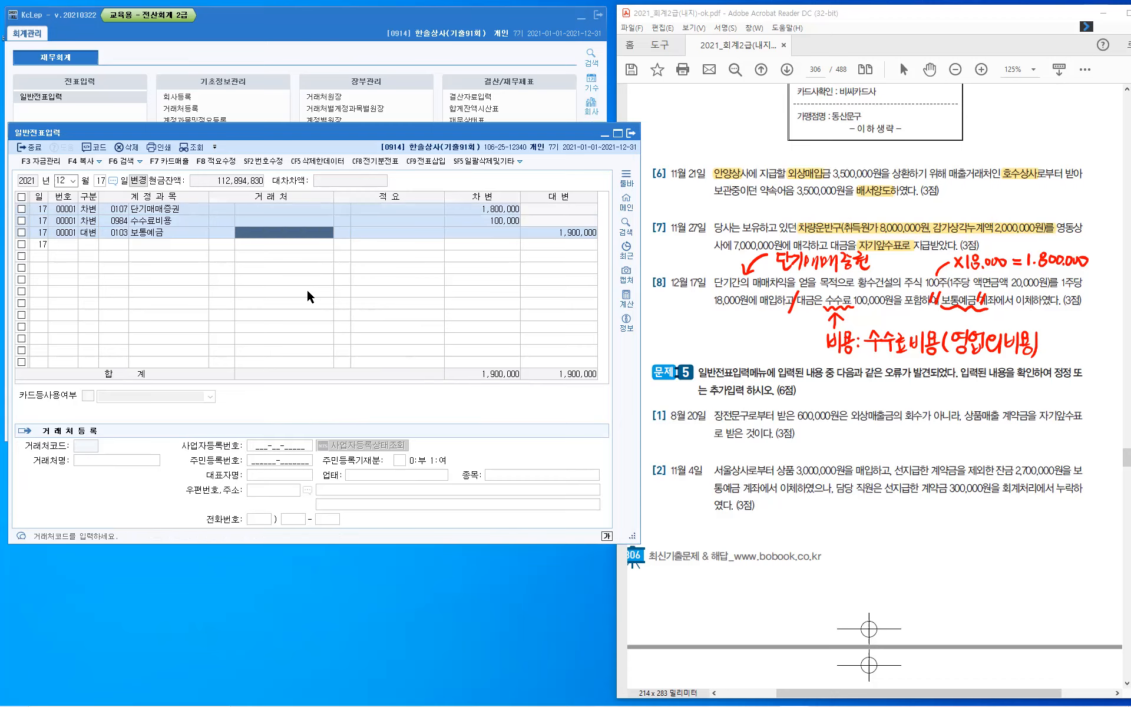
{"action": "key", "text": "Return"}
{"action": "key", "text": "Return"}
{"action": "key", "text": "Return"}
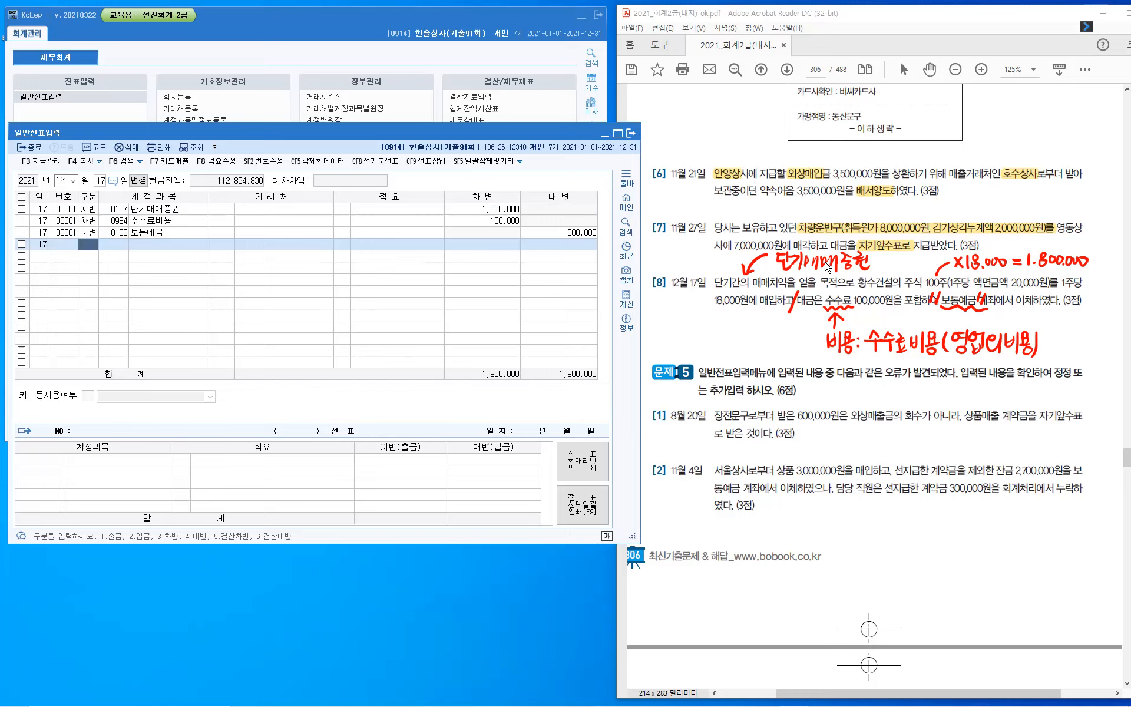
{"action": "key", "text": "Escape"}
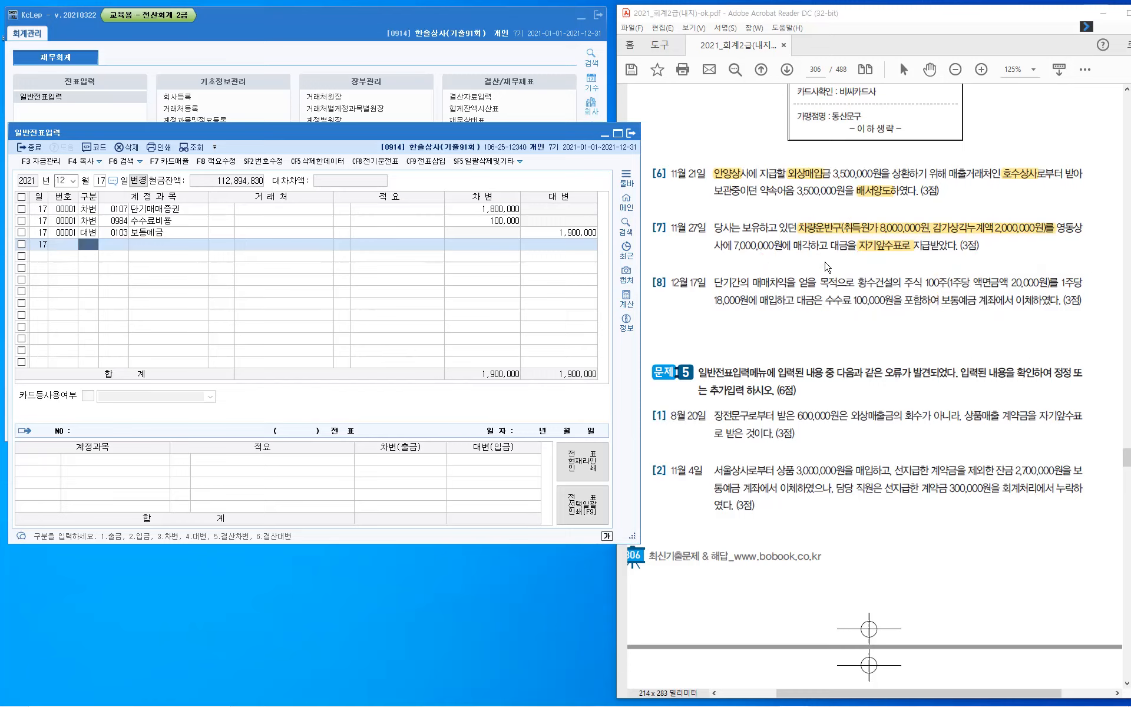